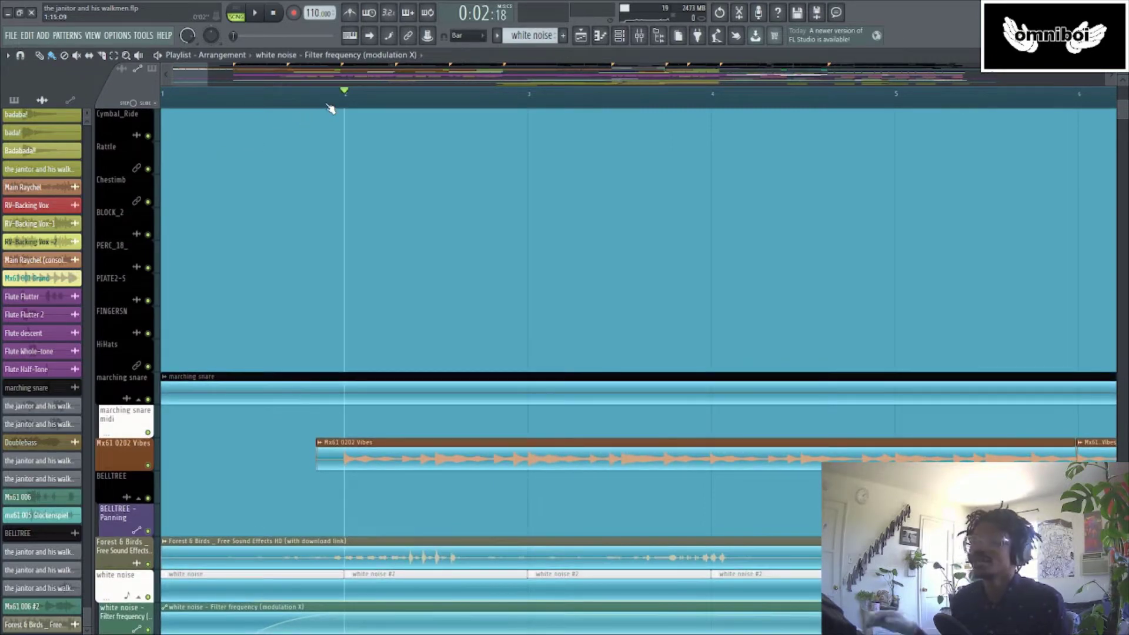
# Play the song's opening from bar 2 and examine the full run of Mx61 0202 Vibes clips
pyautogui.press('space')
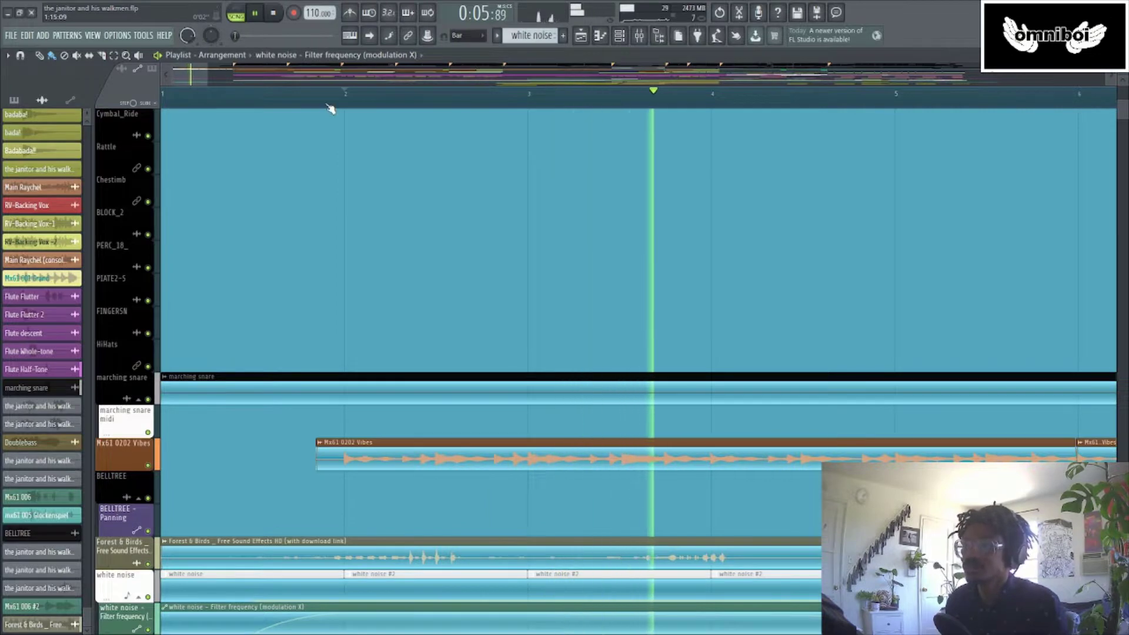
pyautogui.press('space')
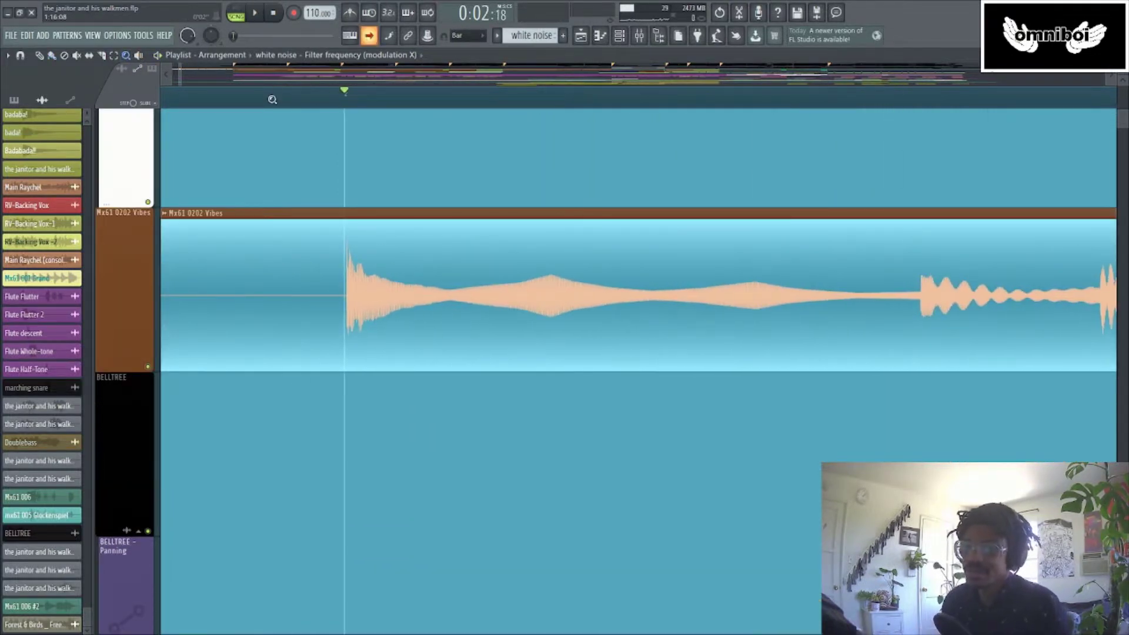
pyautogui.scroll(-5, 273, 99)
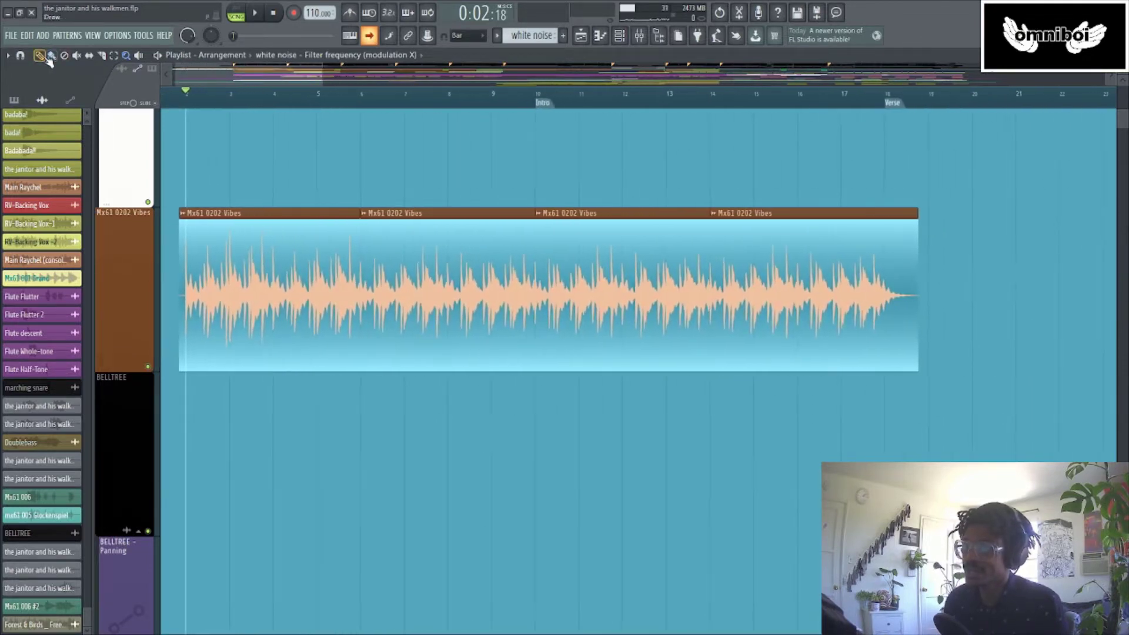
# Play the Intro section and listen to the chords on the Mx61 011 early fusion track
pyautogui.scroll(5, 609, 158)
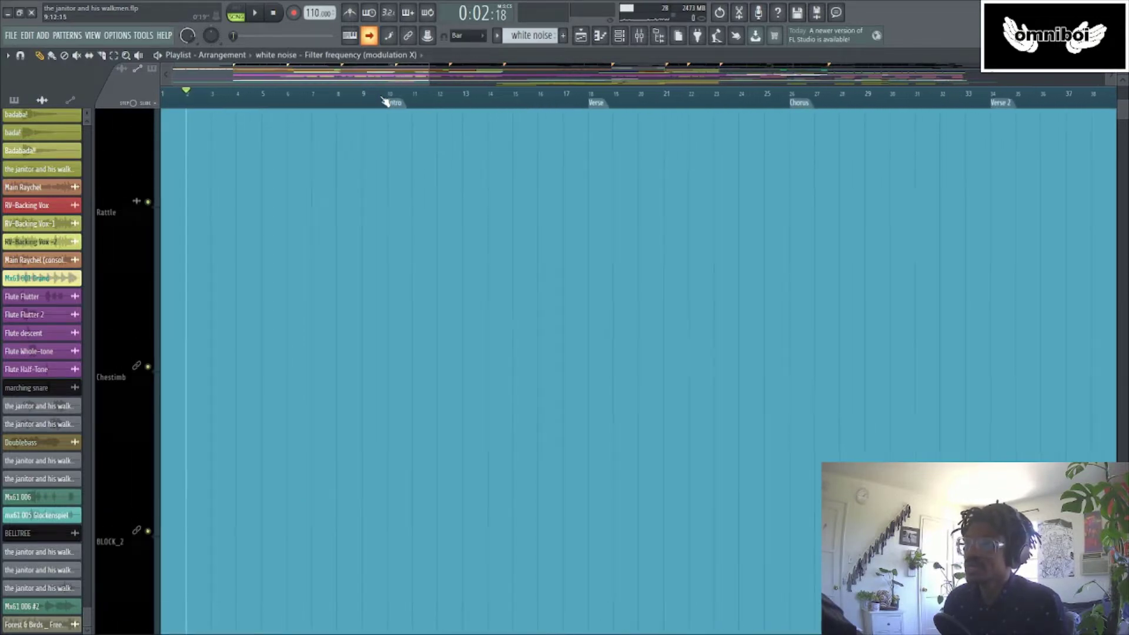
pyautogui.press('space')
pyautogui.scroll(5, 387, 98)
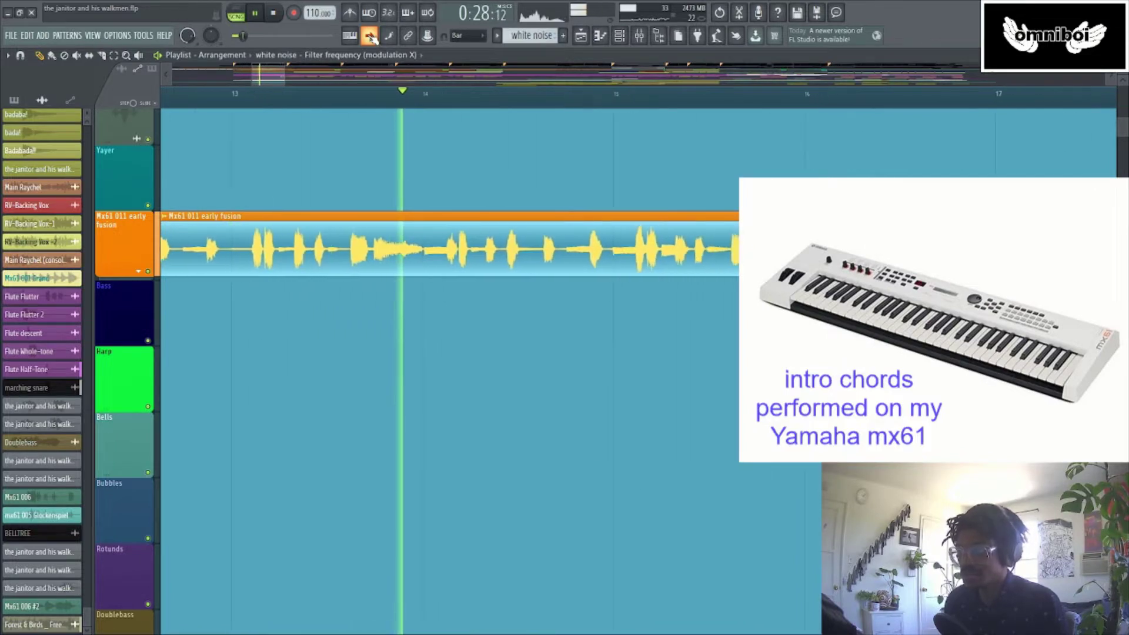
pyautogui.press('space')
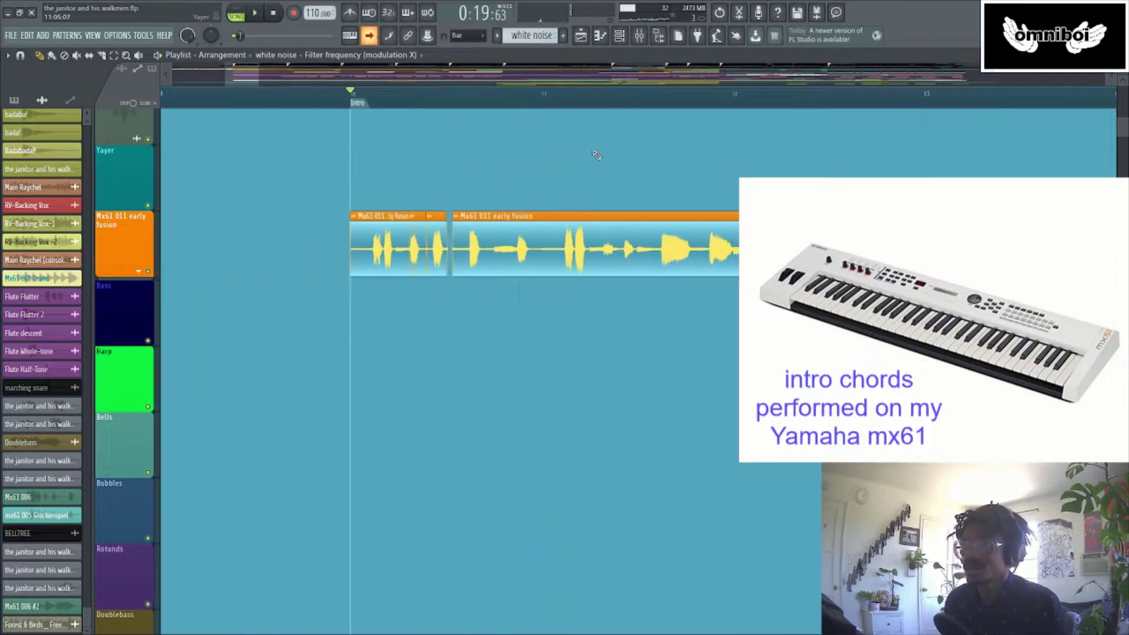
# Examine the drum and percussion clips from Kick to Rev Crash across the Intro and Verse
pyautogui.scroll(-10, 625, 165)
pyautogui.scroll(6, 624, 166)
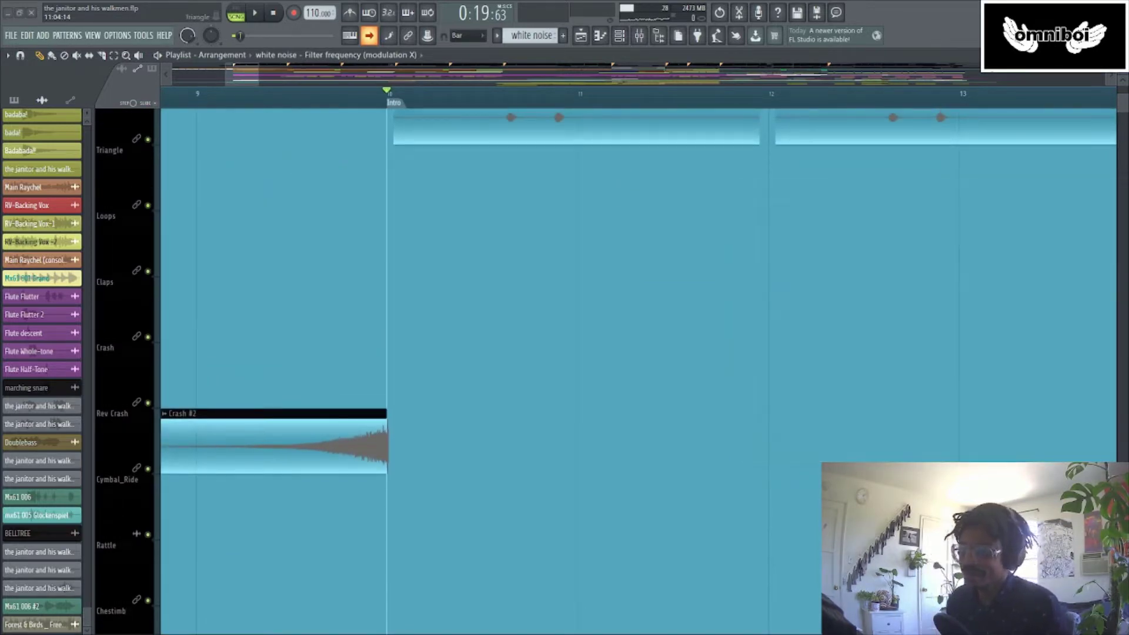
pyautogui.scroll(7, 621, 161)
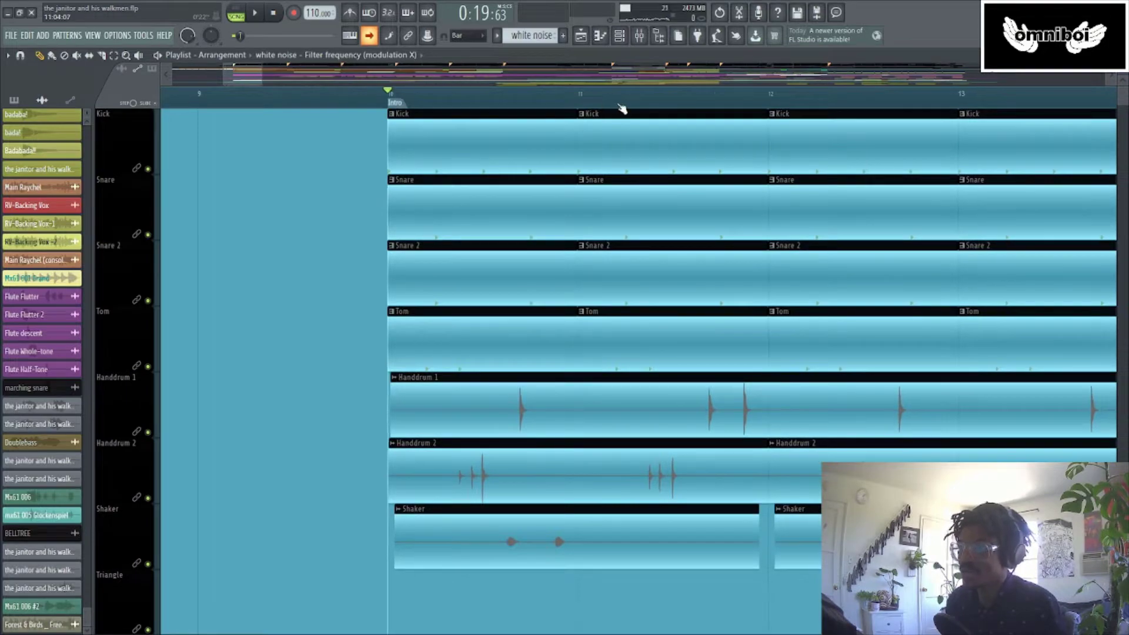
pyautogui.scroll(-8, 622, 109)
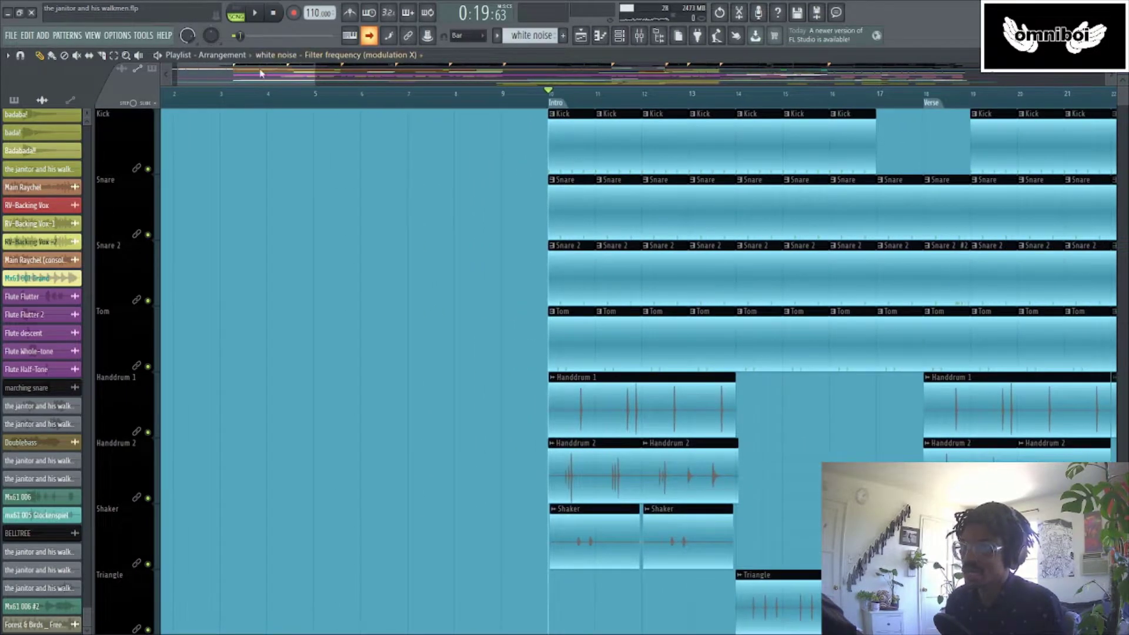
pyautogui.hscroll(5, 261, 73)
pyautogui.scroll(-9, 686, 267)
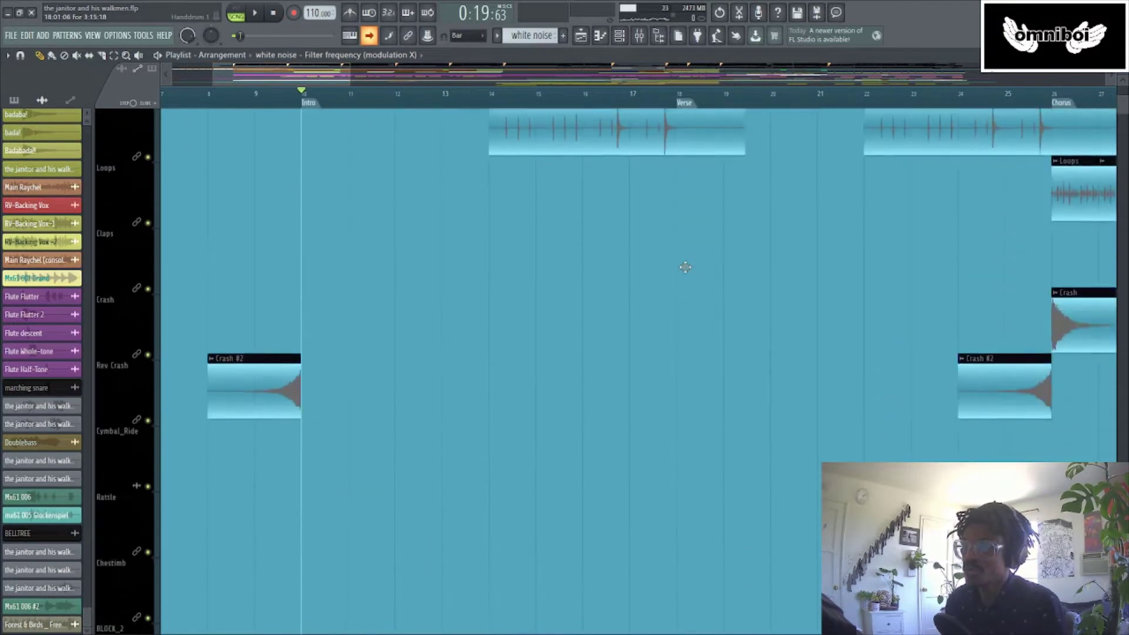
# Play the soloed Bass track from bar 16 and the harp passage at bar 25 before the Chorus
pyautogui.scroll(-5, 686, 267)
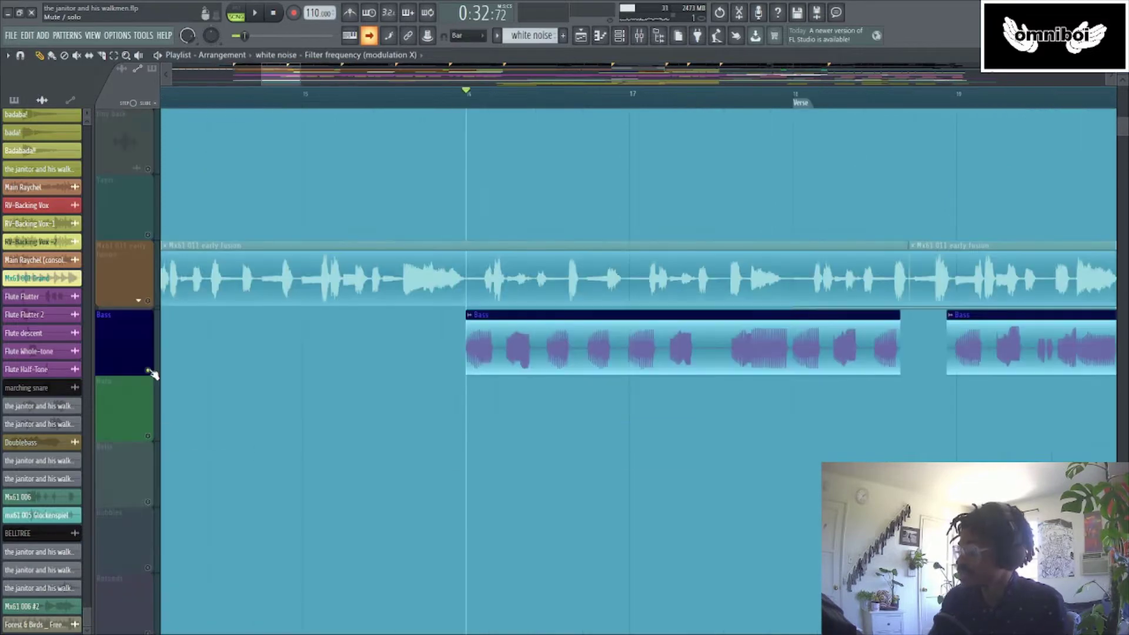
pyautogui.press('space')
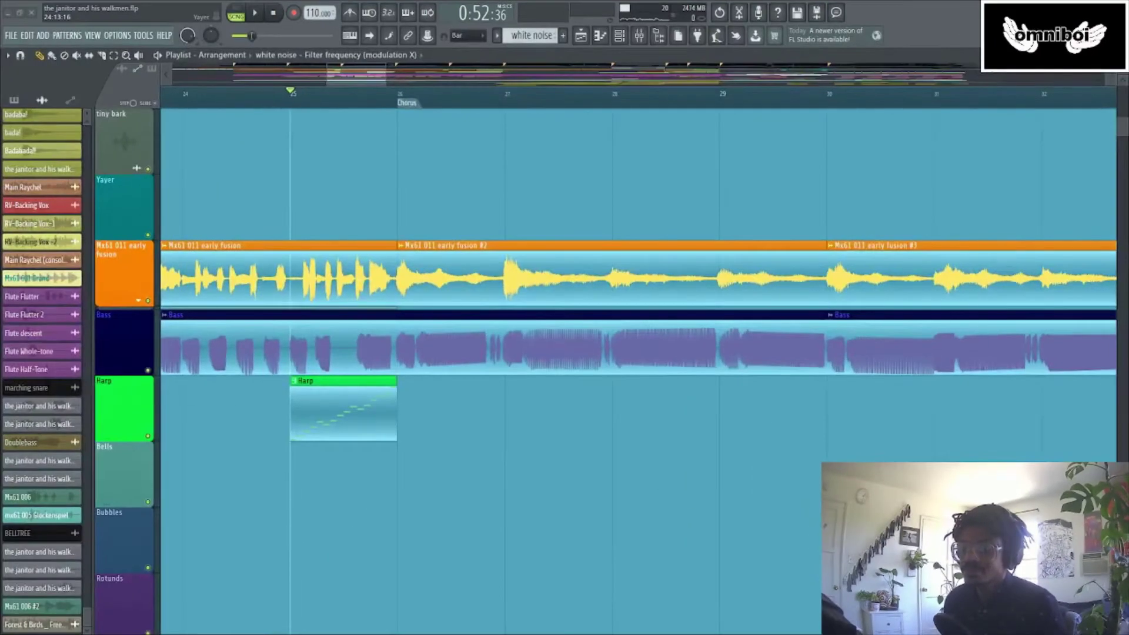
pyautogui.press('space')
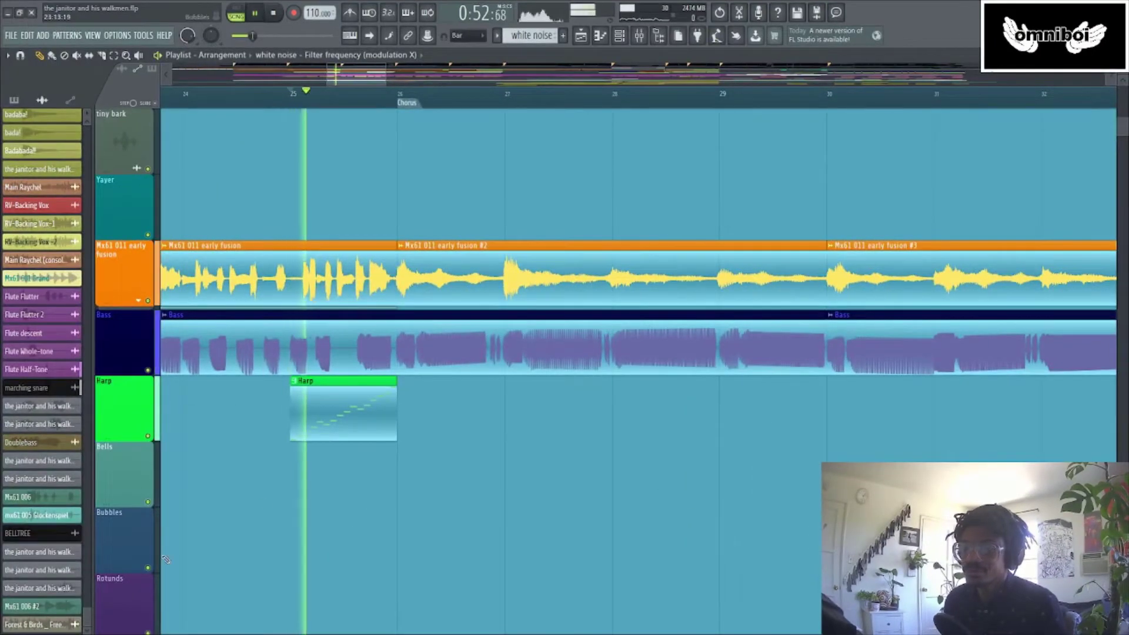
# Open the Harp pattern in the piano roll, play its notes, and inspect the Sakura instrument behind it
pyautogui.doubleClick(307, 416)
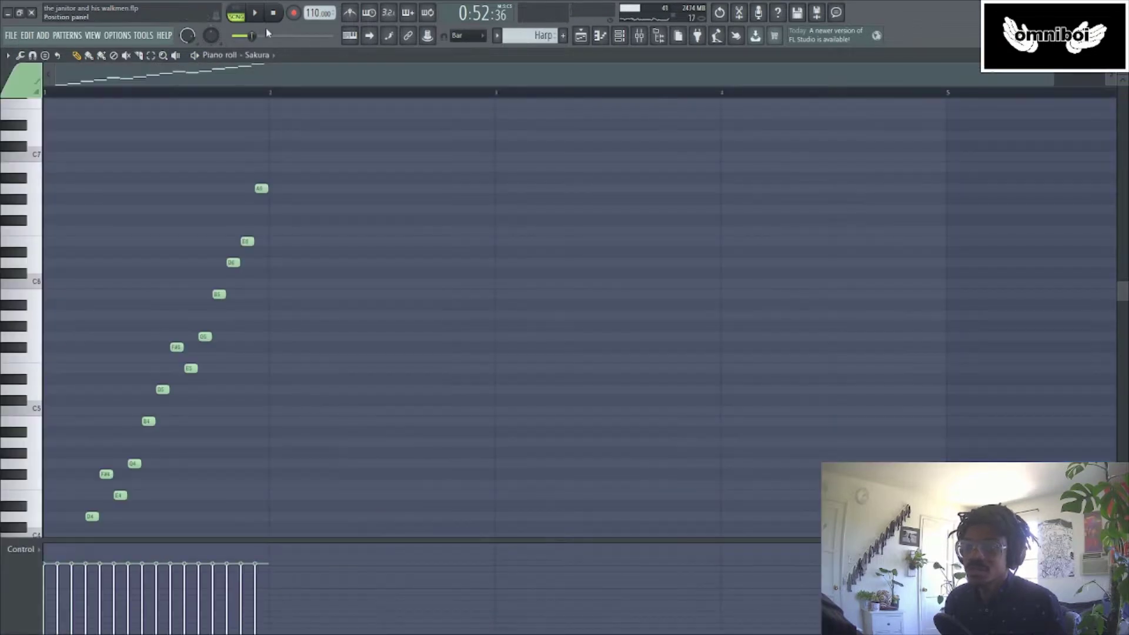
pyautogui.scroll(-3, 292, 202)
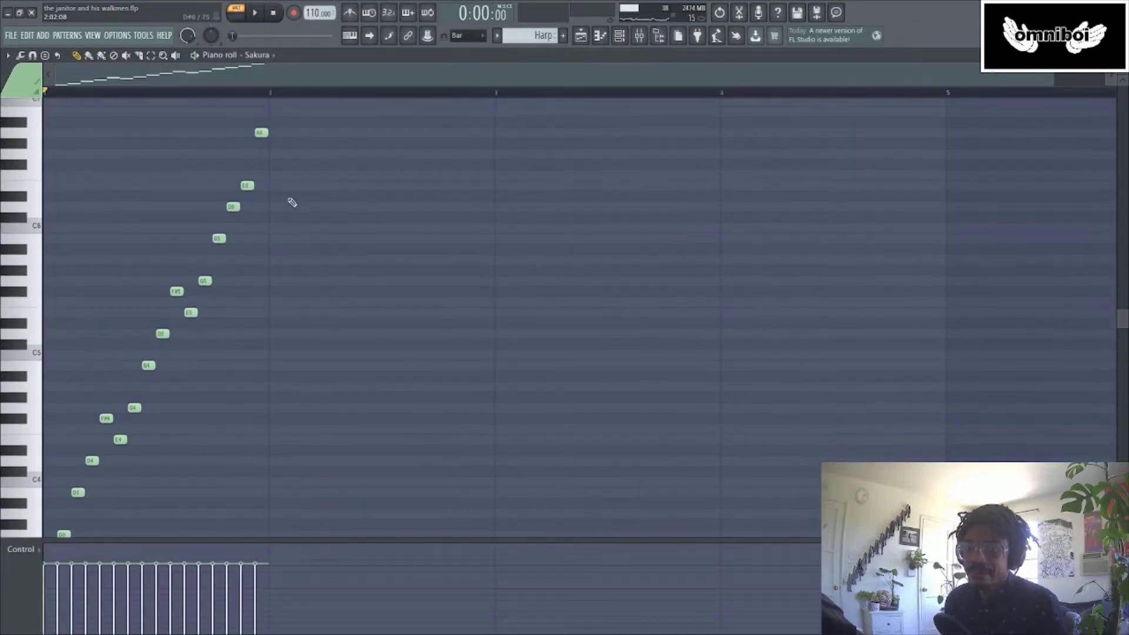
pyautogui.press('space')
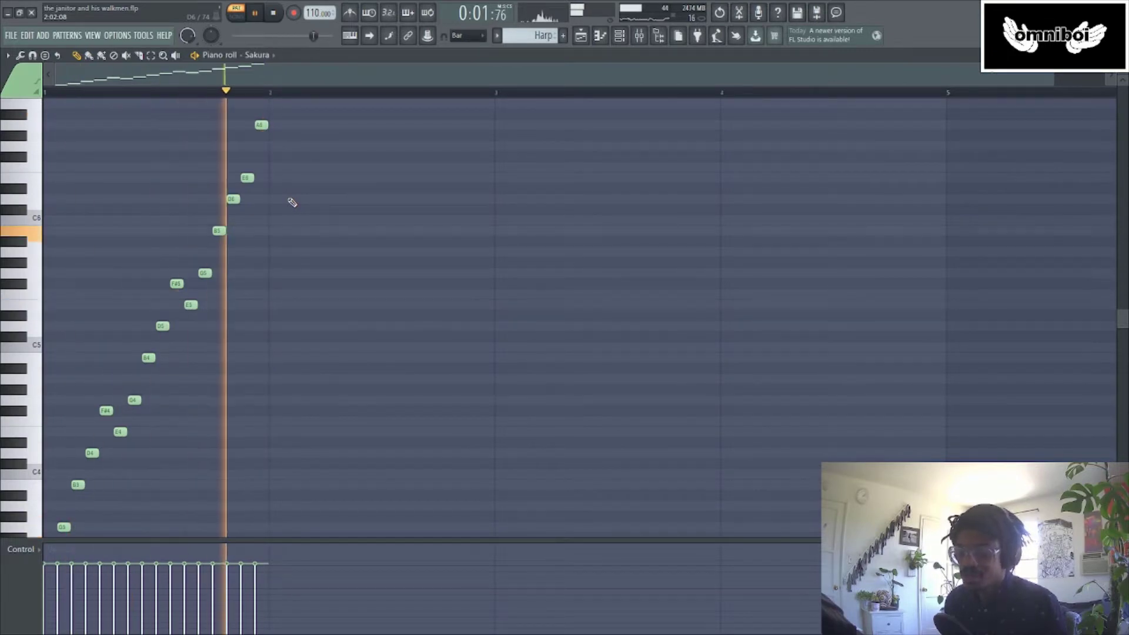
pyautogui.press('space')
pyautogui.press('F6')
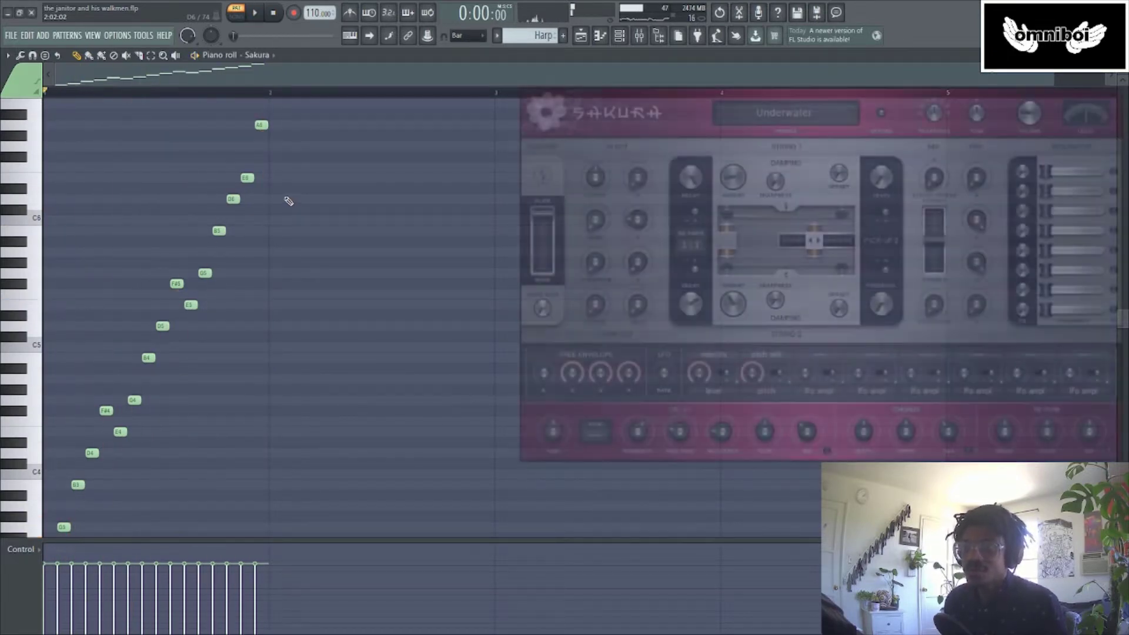
pyautogui.click(584, 37)
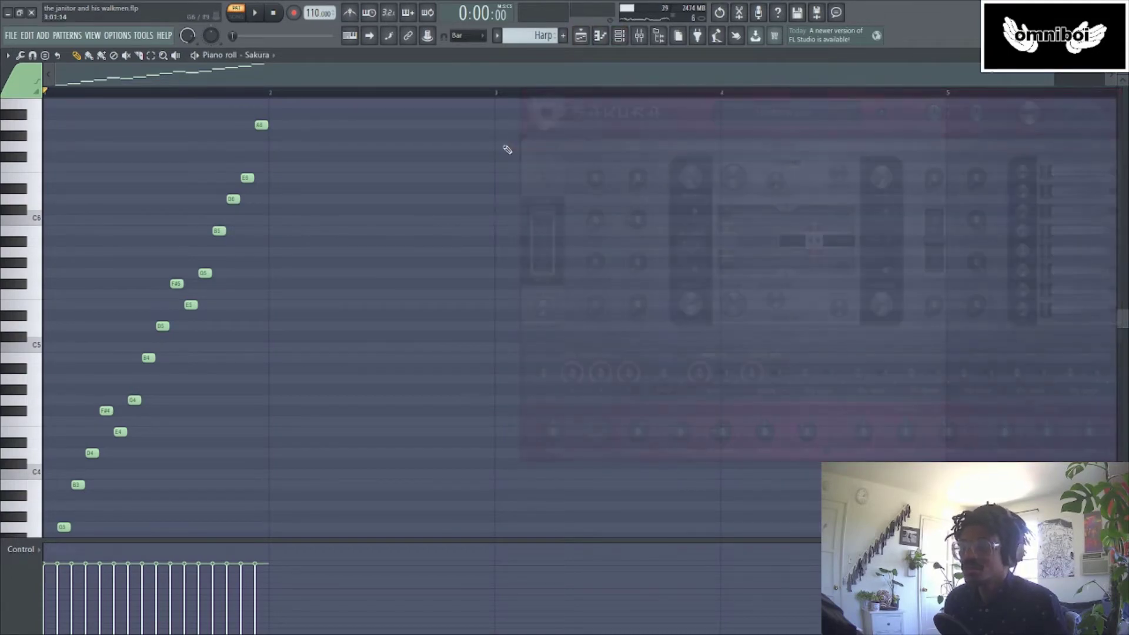
# Enable only the ov-4 vocal track and play it from the Verse marker
pyautogui.scroll(-1, 504, 146)
pyautogui.scroll(-2, 678, 269)
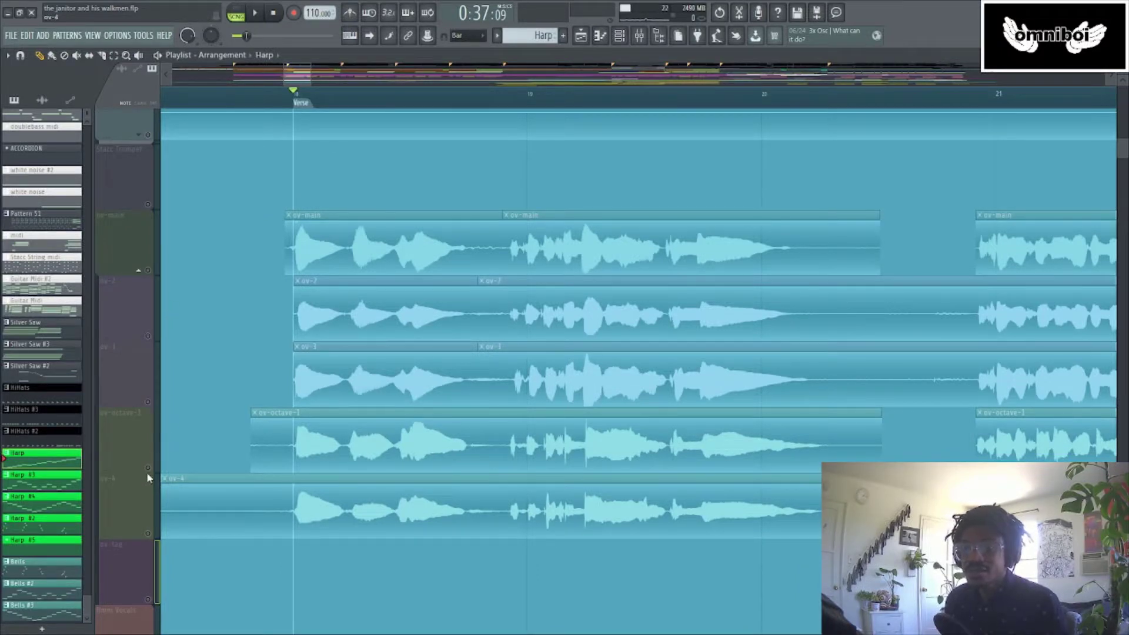
pyautogui.click(151, 535)
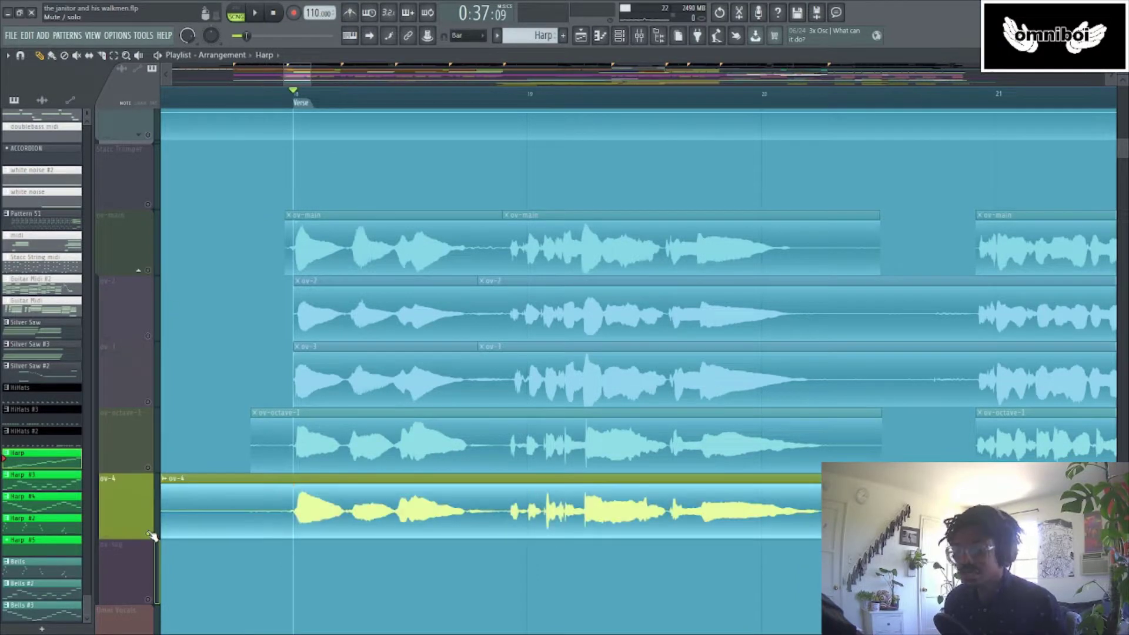
pyautogui.press('space')
pyautogui.press('space')
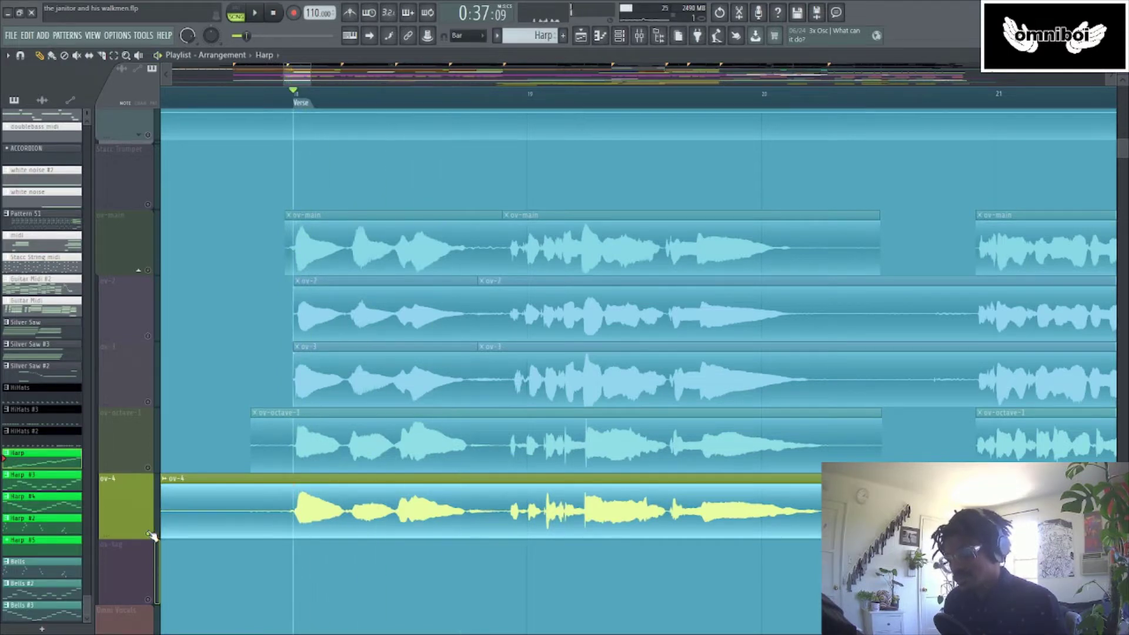
# Add the ov-octave-1 and ov-3 tracks to the audible vocals and play them from the Verse marker
pyautogui.keyDown('ctrl'); pyautogui.click(151, 470); pyautogui.keyUp('ctrl')
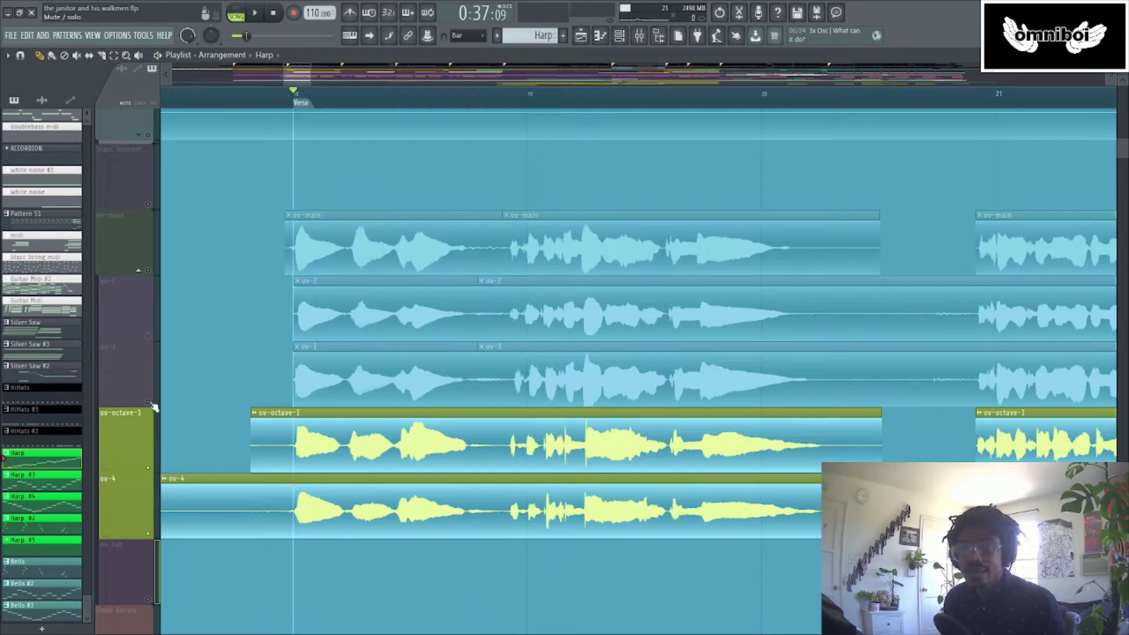
pyautogui.keyDown('ctrl'); pyautogui.click(150, 404); pyautogui.keyUp('ctrl')
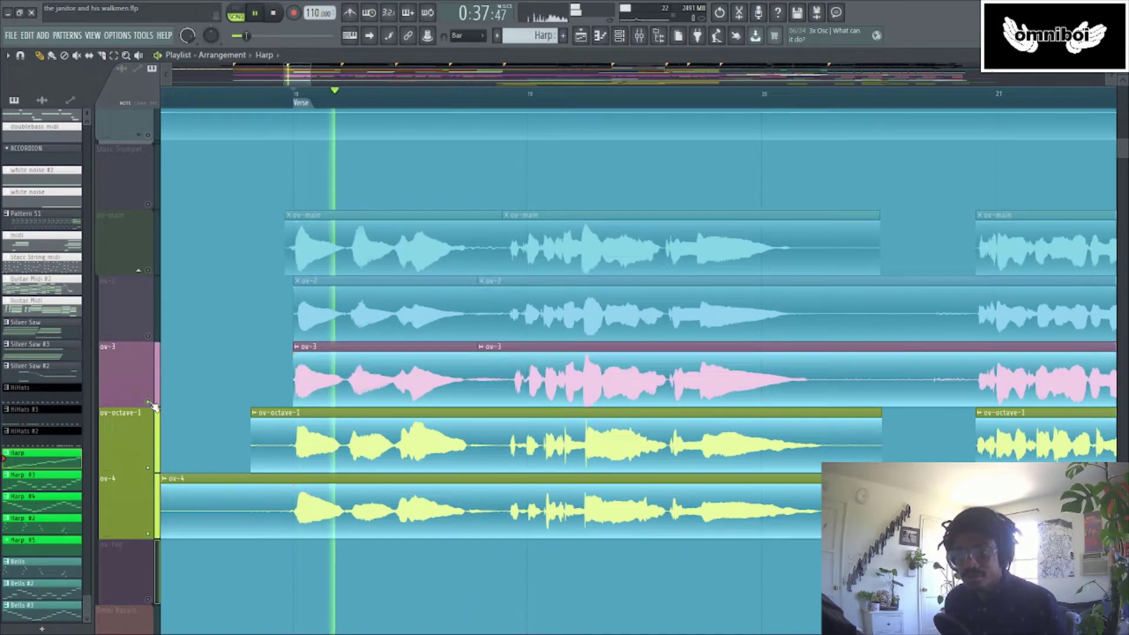
pyautogui.press('space')
# Add the ov-2 and ov-main tracks to the audible vocals and play the full vocal stack
pyautogui.keyDown('ctrl'); pyautogui.click(151, 340); pyautogui.keyUp('ctrl')
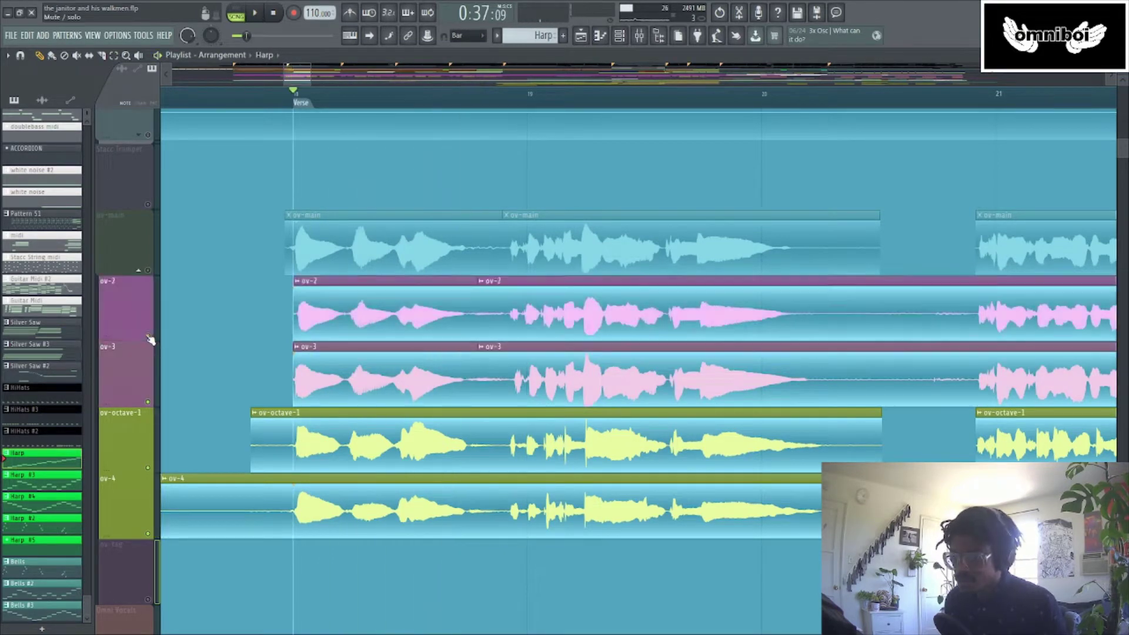
pyautogui.press('space')
pyautogui.keyDown('ctrl'); pyautogui.click(149, 272); pyautogui.keyUp('ctrl')
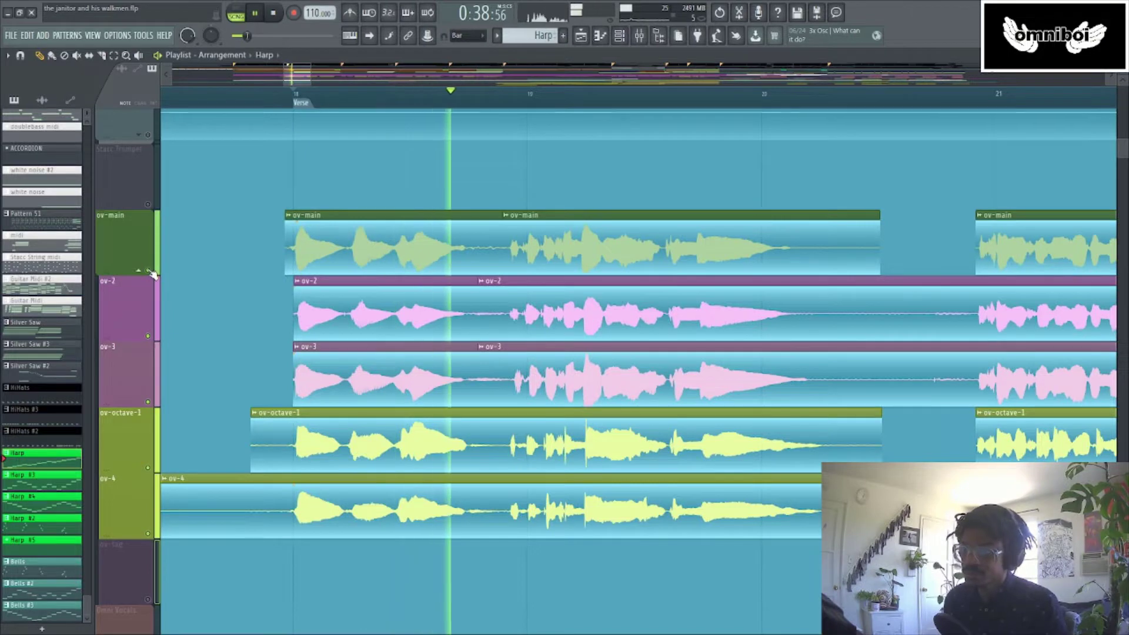
pyautogui.press('space')
pyautogui.press('space')
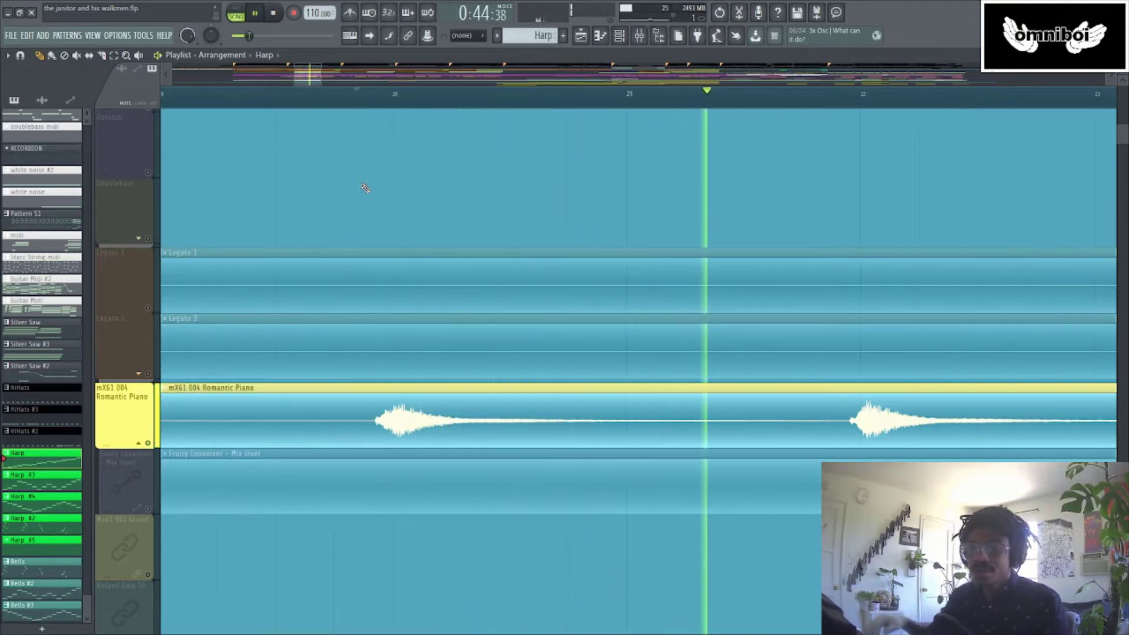
# Unsolo the mX61 004 Romantic Piano track and play the same Verse passage with all tracks audible
pyautogui.click(150, 516)
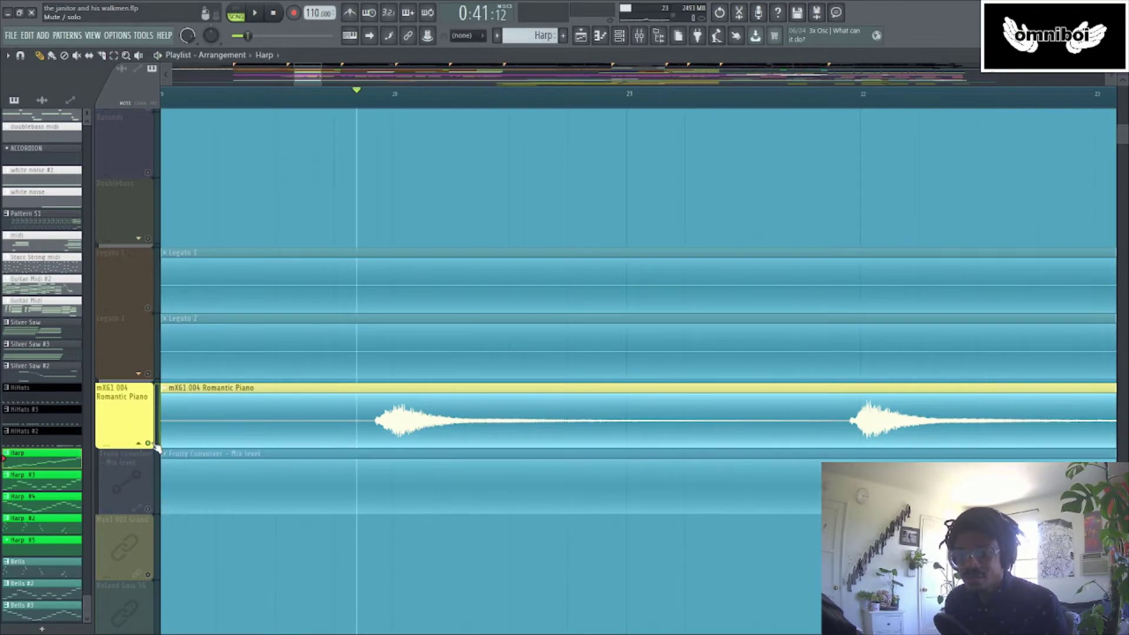
pyautogui.rightClick(148, 444)
pyautogui.press('space')
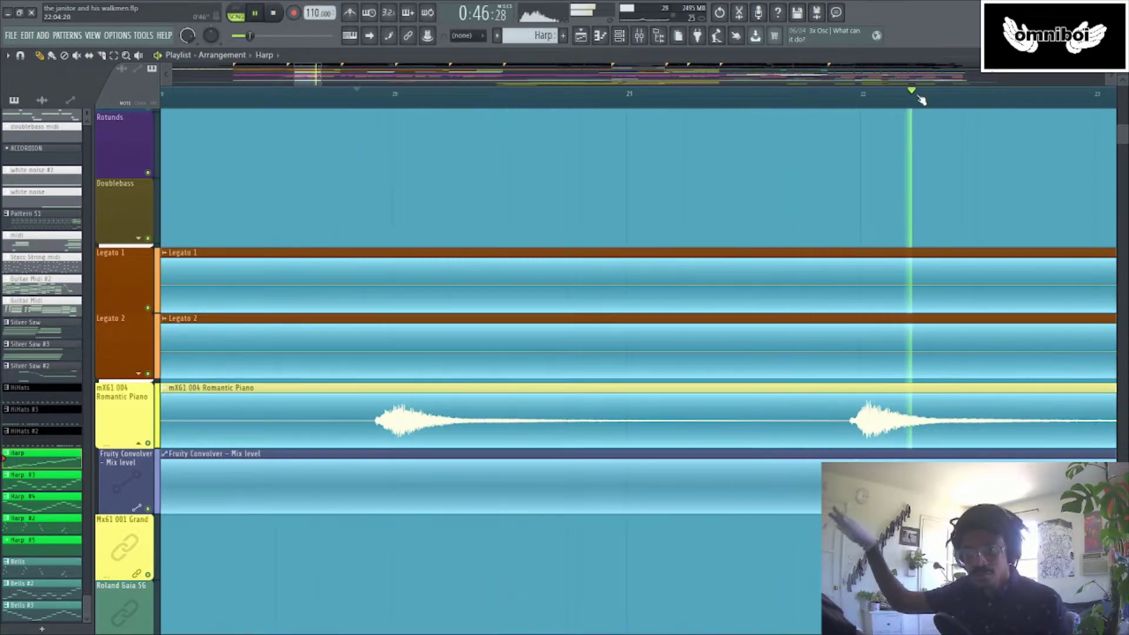
# Solo the Mx61 011 early fusion track and play it through the Chorus
pyautogui.scroll(-3, 921, 100)
pyautogui.scroll(-10, 290, 193)
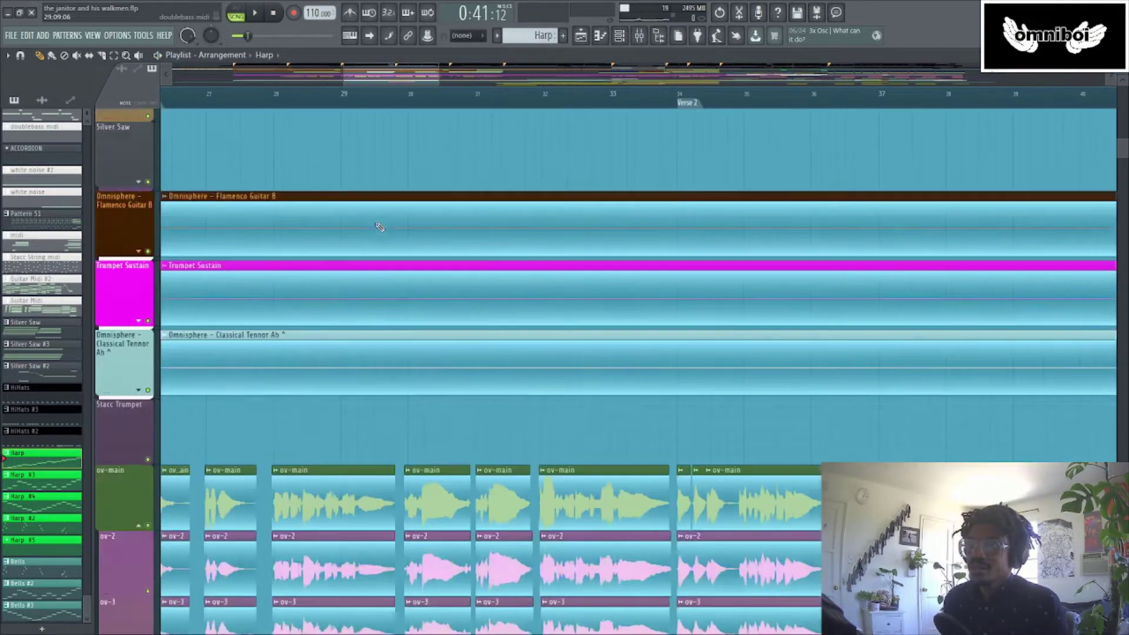
pyautogui.scroll(10, 291, 193)
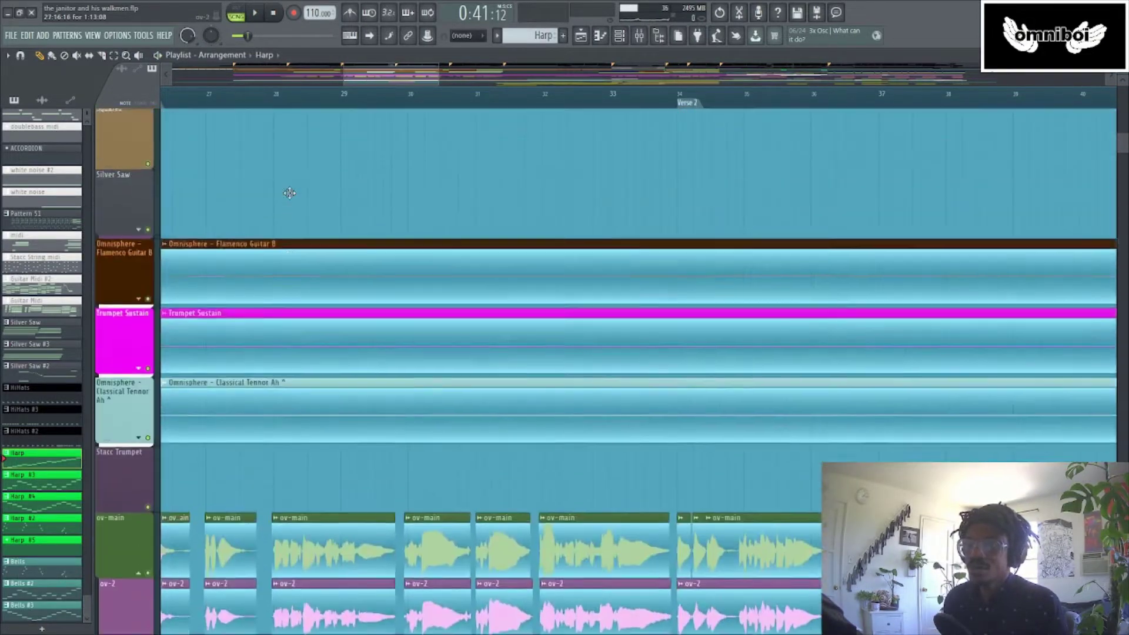
pyautogui.scroll(5, 290, 193)
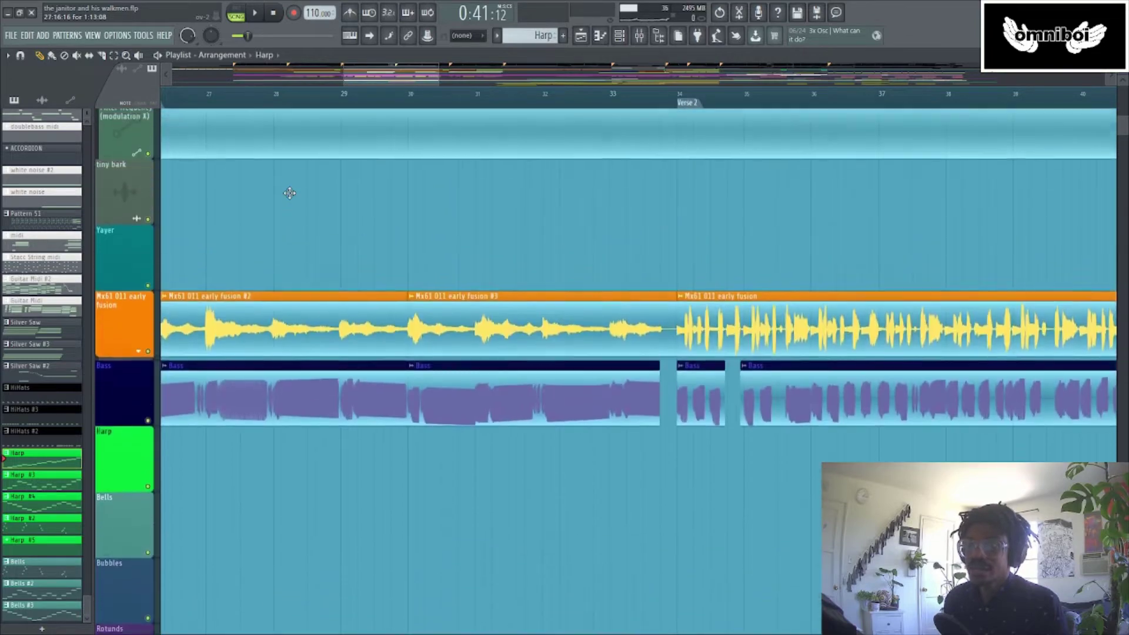
pyautogui.click(171, 95)
pyautogui.press('space')
pyautogui.rightClick(147, 366)
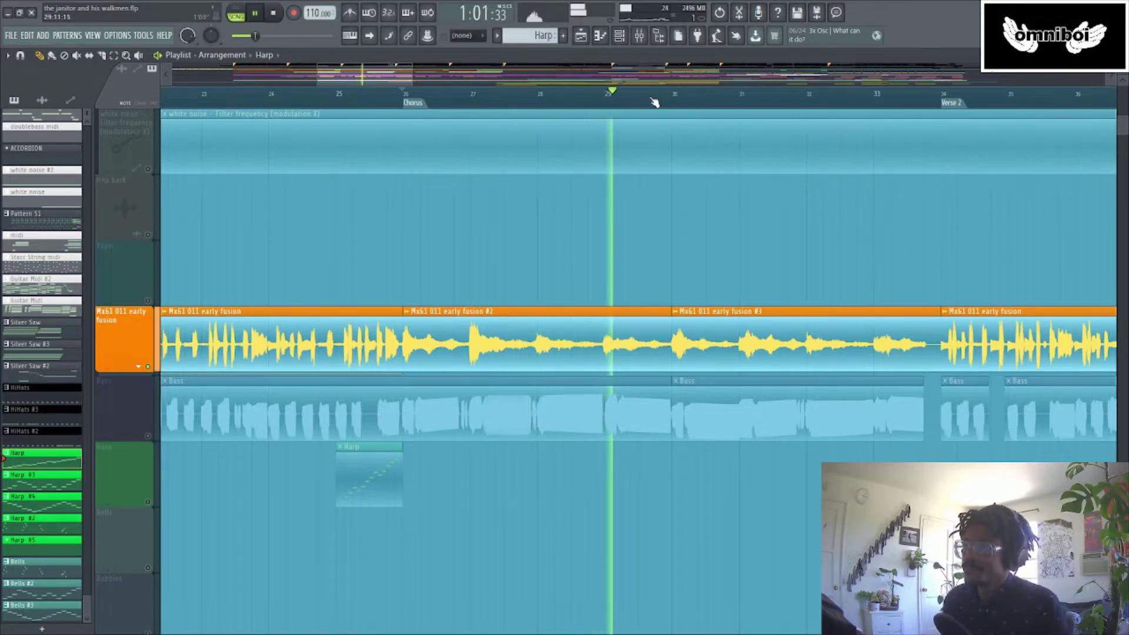
# Unmute the Bass track alongside the early fusion chords and play both from the Chorus marker
pyautogui.scroll(2, 655, 97)
pyautogui.scroll(1, 655, 100)
pyautogui.press('space')
pyautogui.click(150, 412)
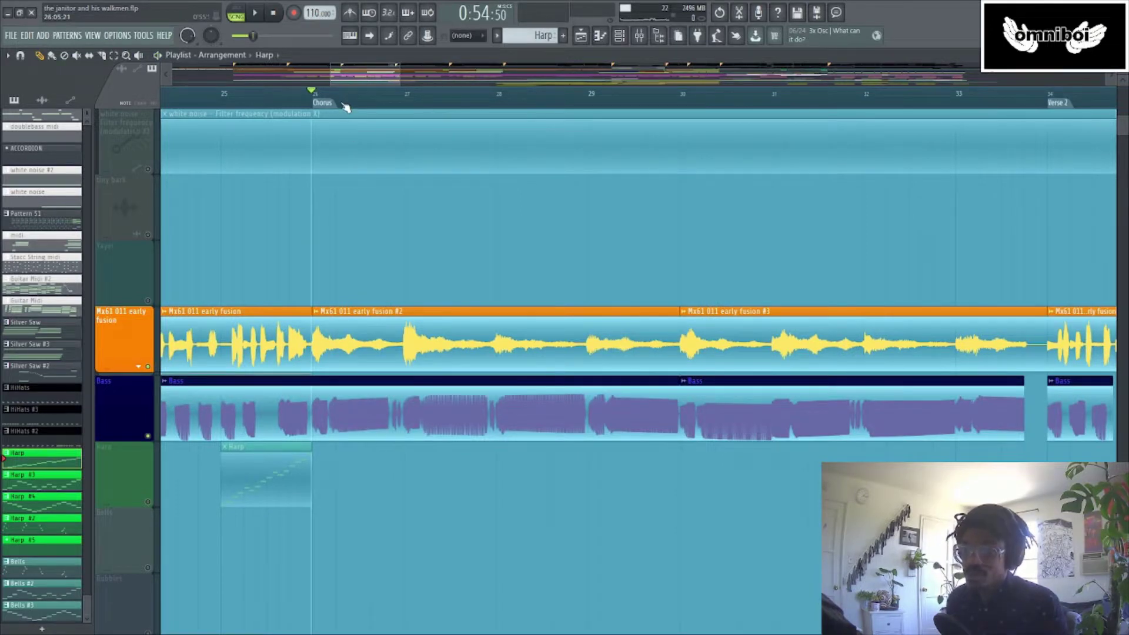
pyautogui.press('space')
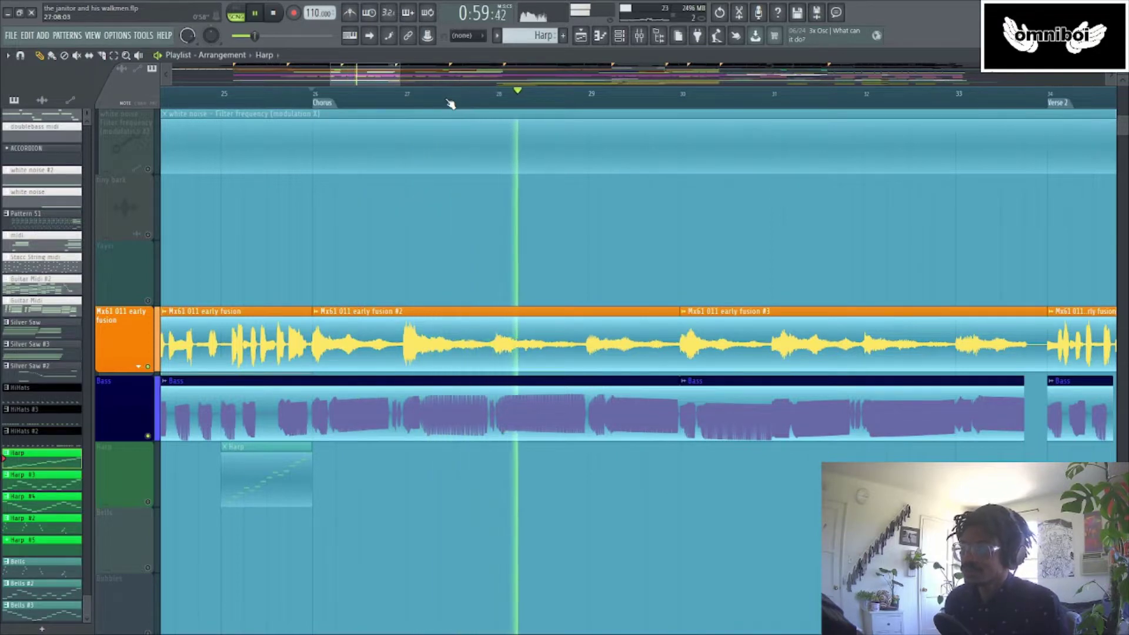
pyautogui.scroll(-10, 389, 258)
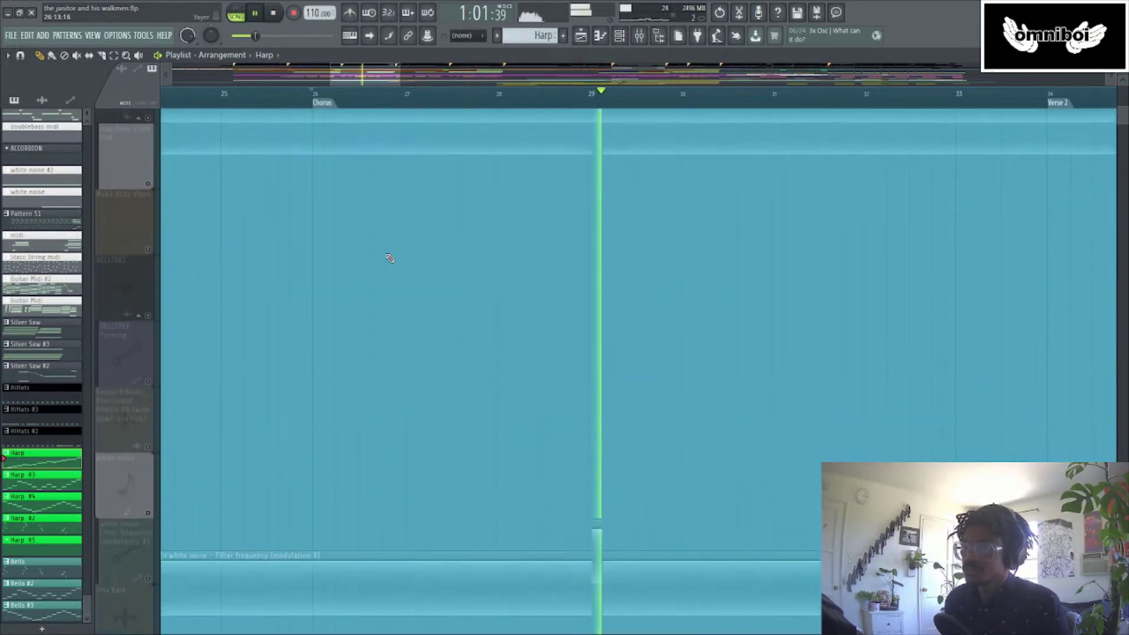
# Bring in the Kick, Snare, Snare 2, Tom and Handdrum 1 tracks while the Chorus plays
pyautogui.scroll(10, 389, 258)
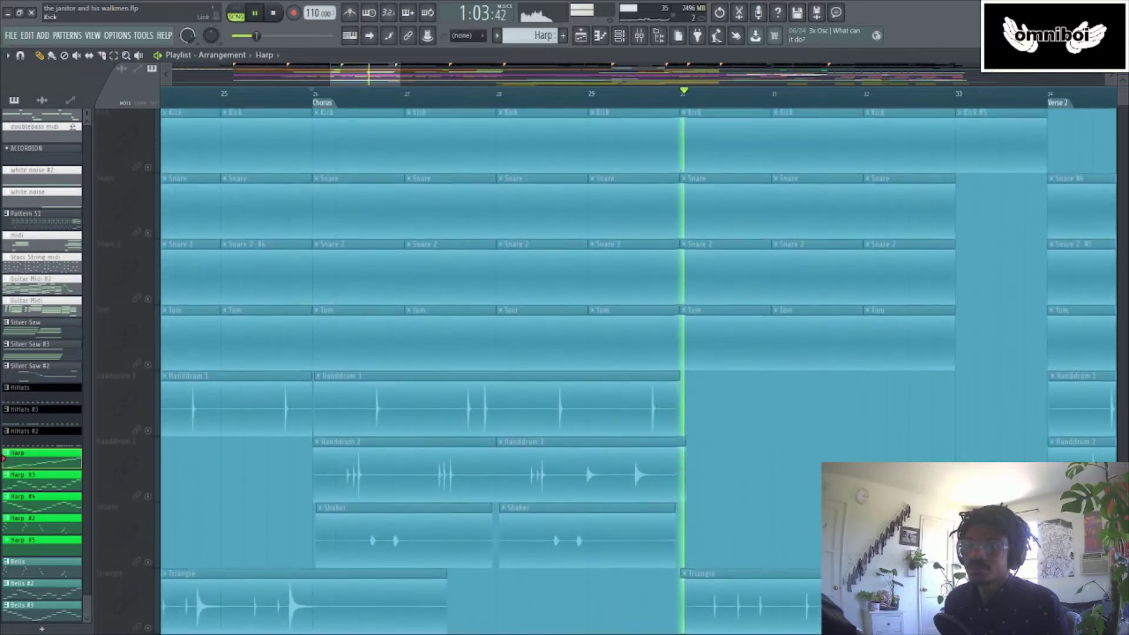
pyautogui.click(148, 234)
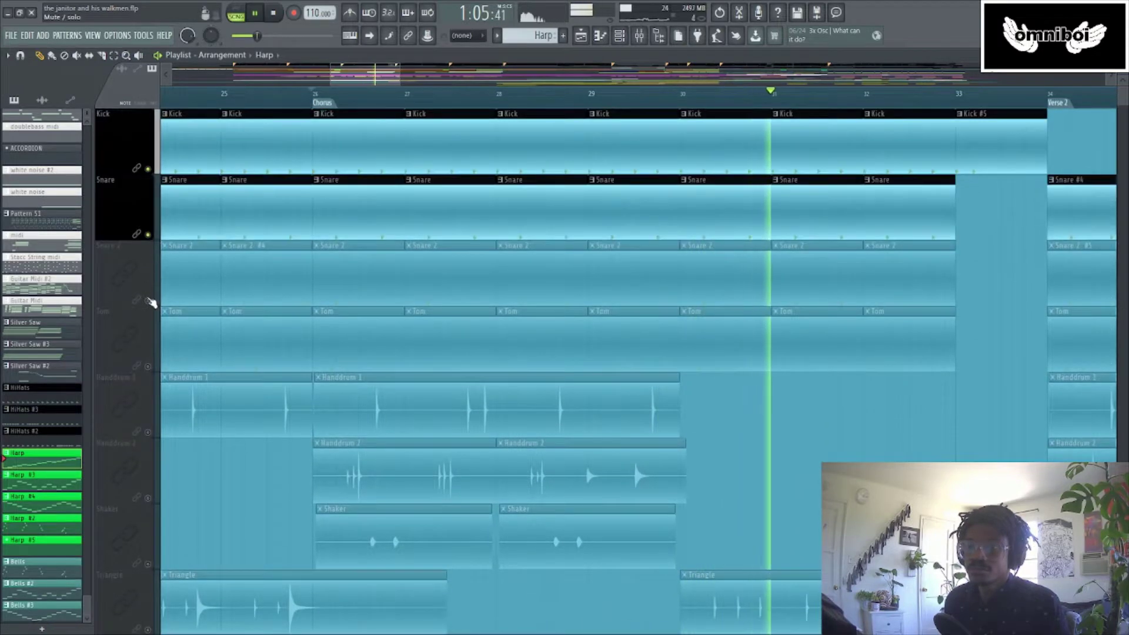
pyautogui.click(148, 300)
pyautogui.click(147, 366)
pyautogui.click(147, 432)
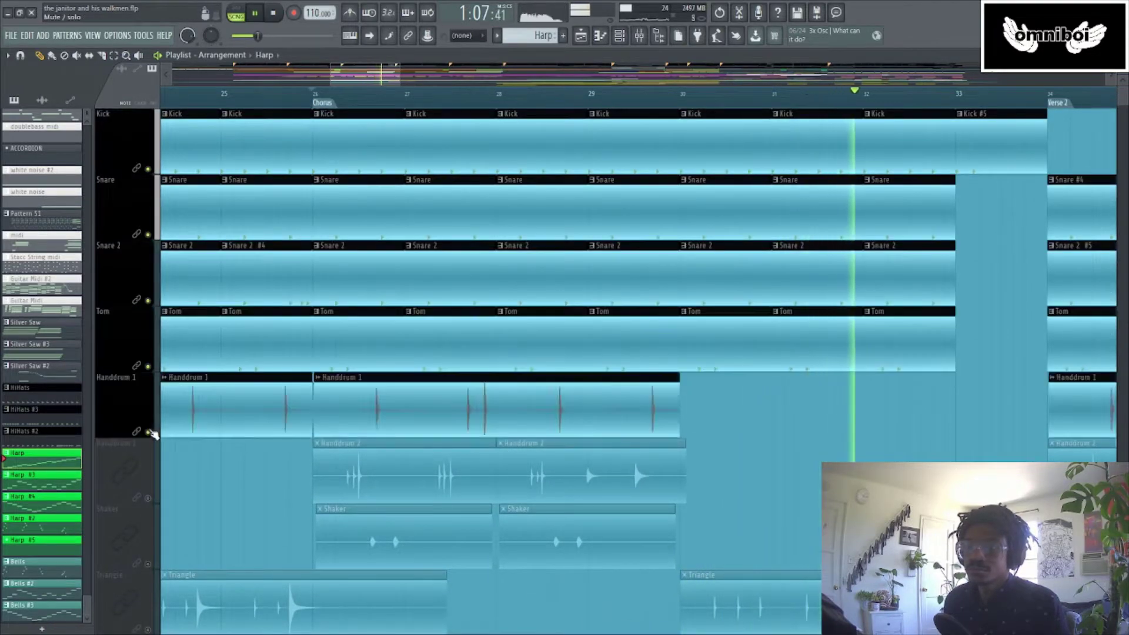
# Unmute the Handdrum 2 and Shaker tracks to add the hand percussion to the playing Chorus
pyautogui.scroll(-2, 217, 361)
pyautogui.click(147, 366)
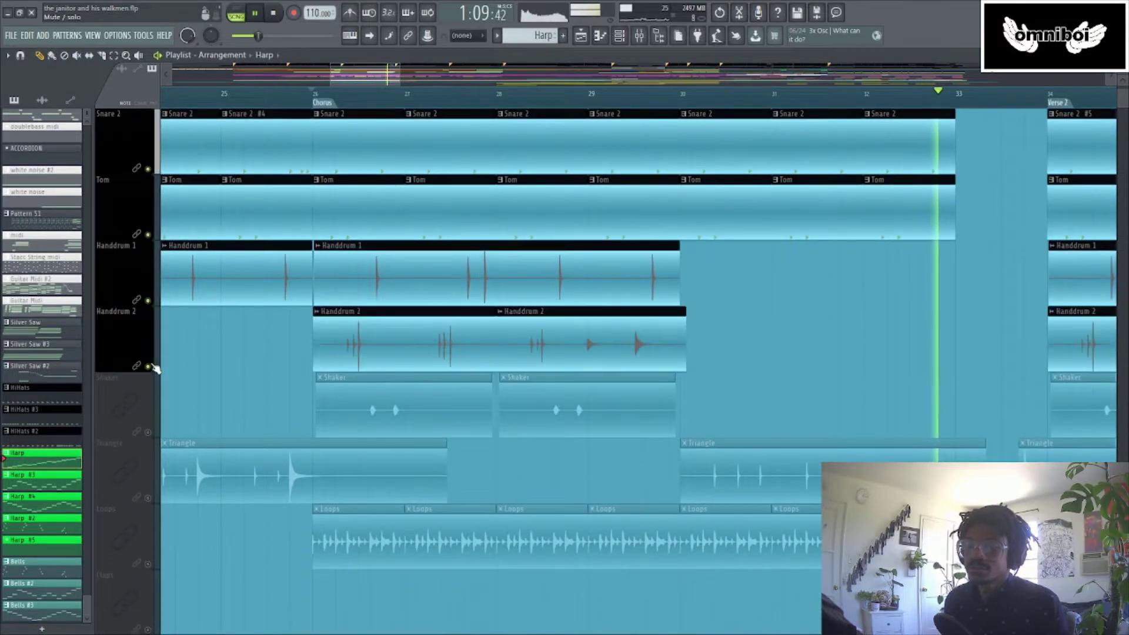
pyautogui.click(148, 432)
pyautogui.scroll(-6, 154, 434)
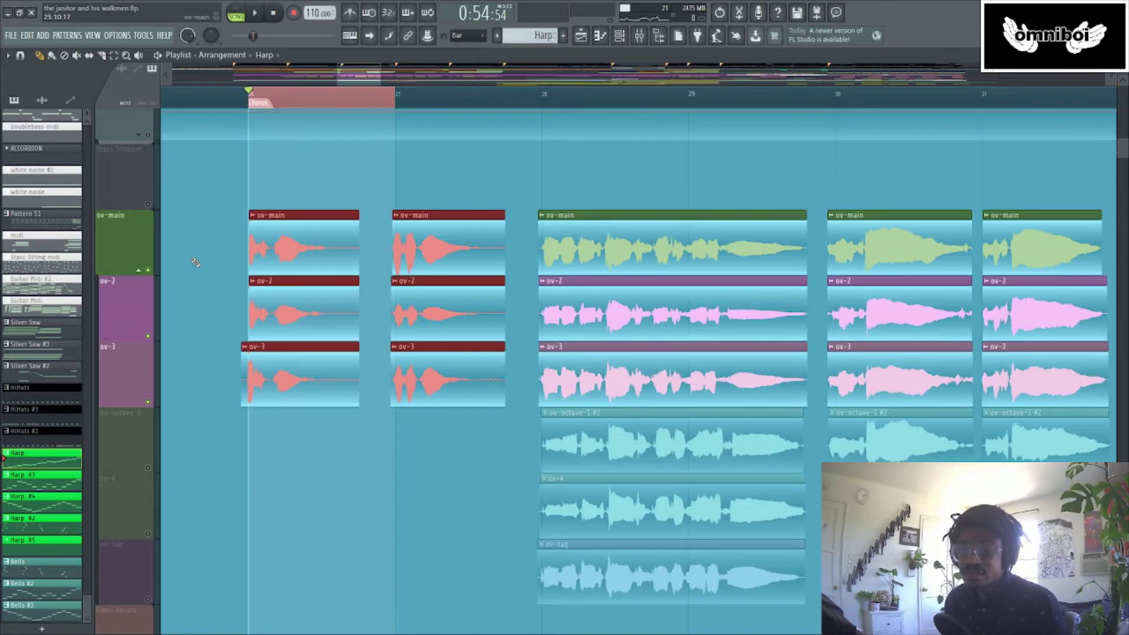
# Solo the ov-main vocal, then layer in the ov-2 and ov-3 tracks from the Chorus marker
pyautogui.rightClick(147, 271)
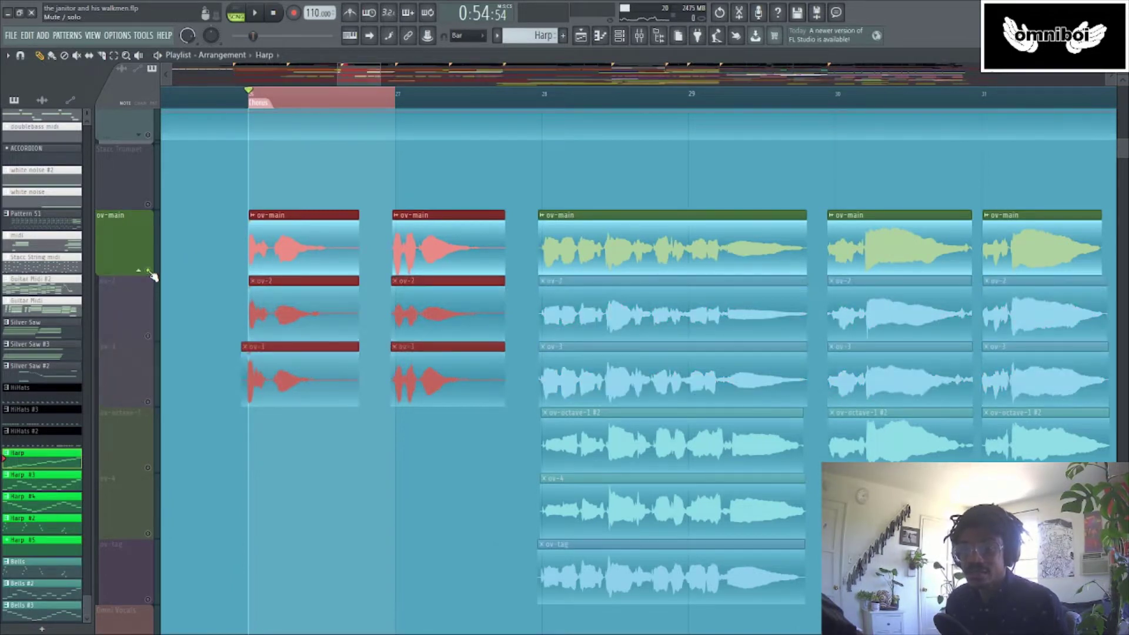
pyautogui.click(148, 336)
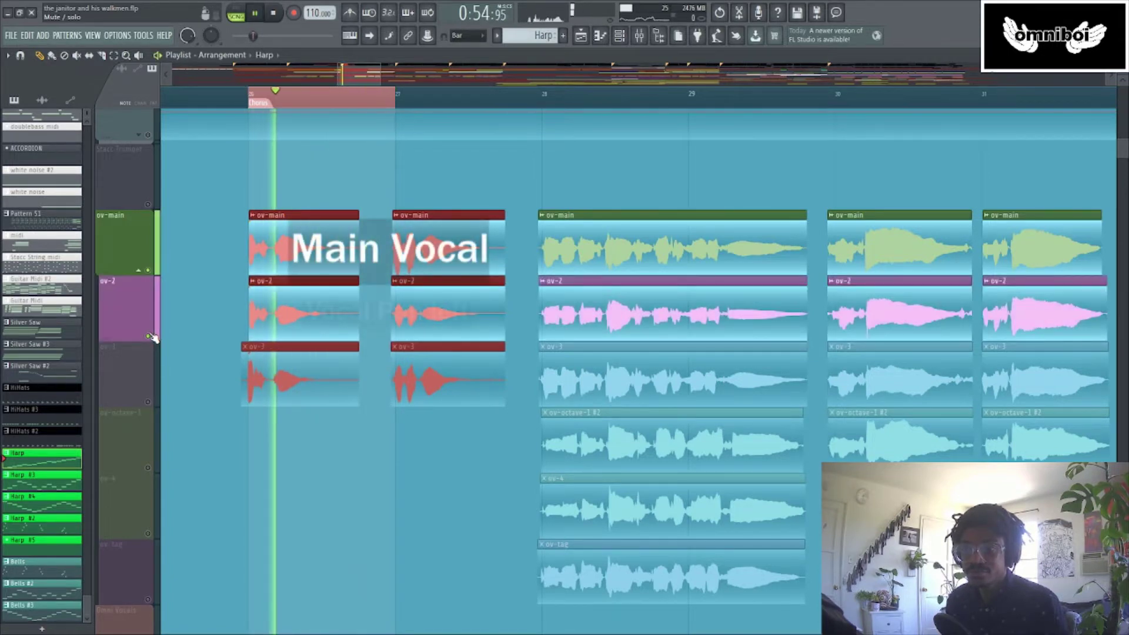
pyautogui.click(149, 403)
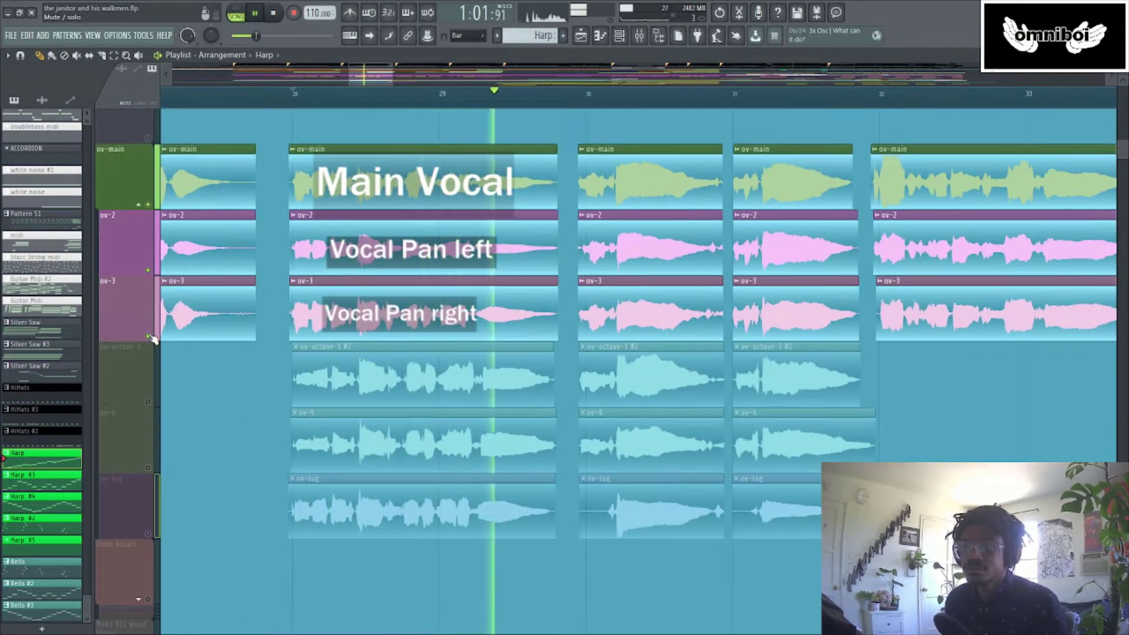
# Isolate the ov-octave-1 and ov-4 vocals by unmuting them and muting ov-3, ov-2 and ov-main, auditioning from bar 28
pyautogui.click(148, 403)
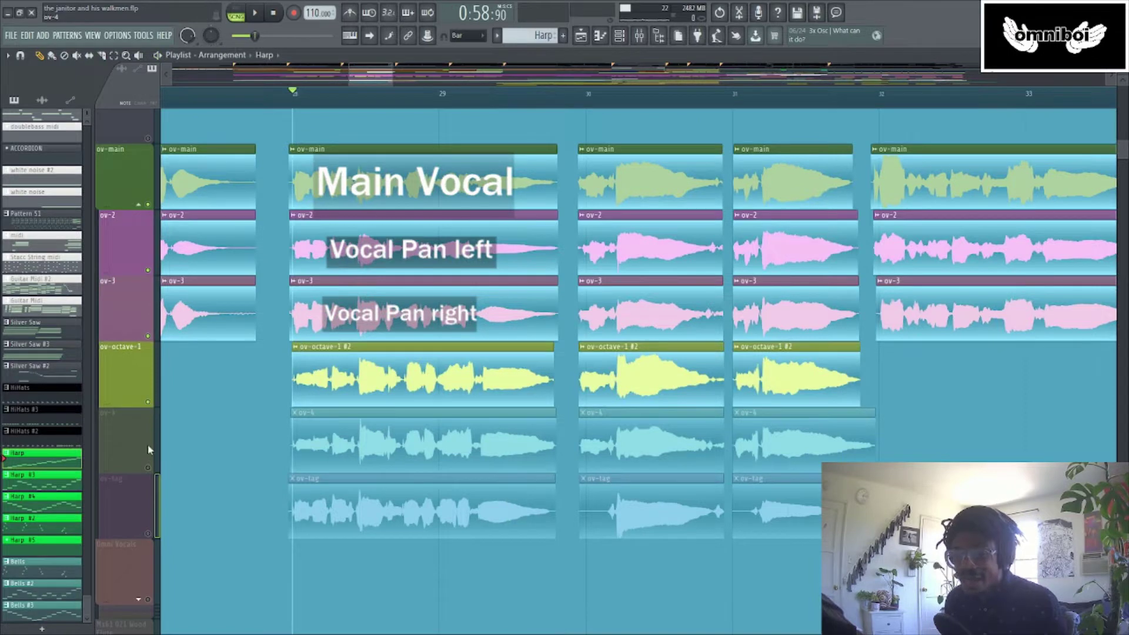
pyautogui.click(148, 468)
pyautogui.click(148, 336)
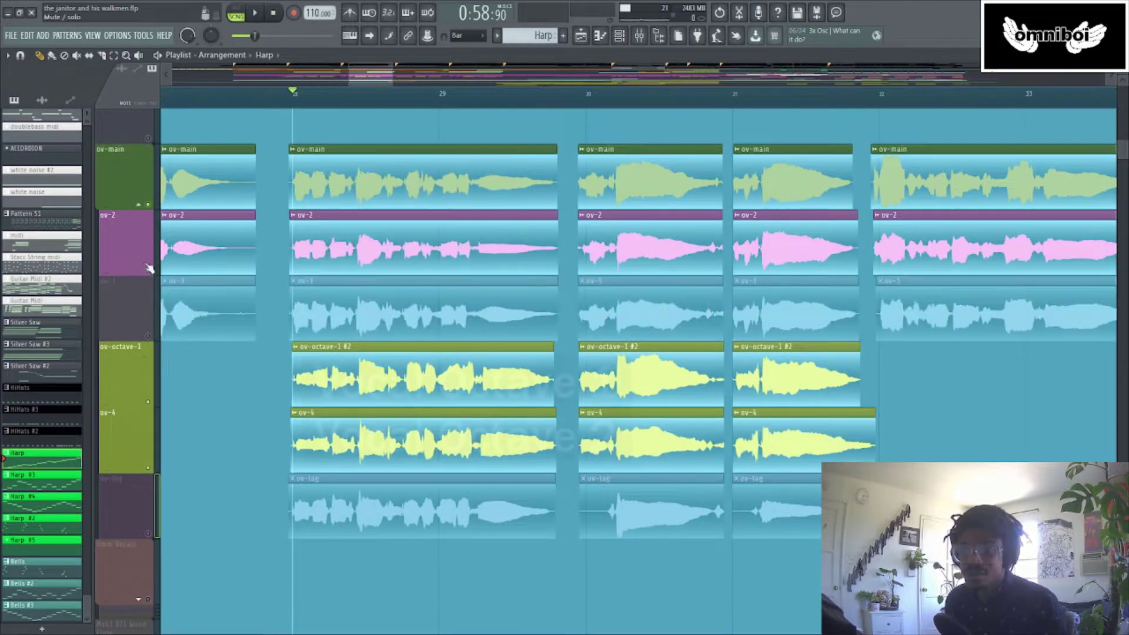
pyautogui.press('space')
pyautogui.click(148, 270)
pyautogui.click(148, 204)
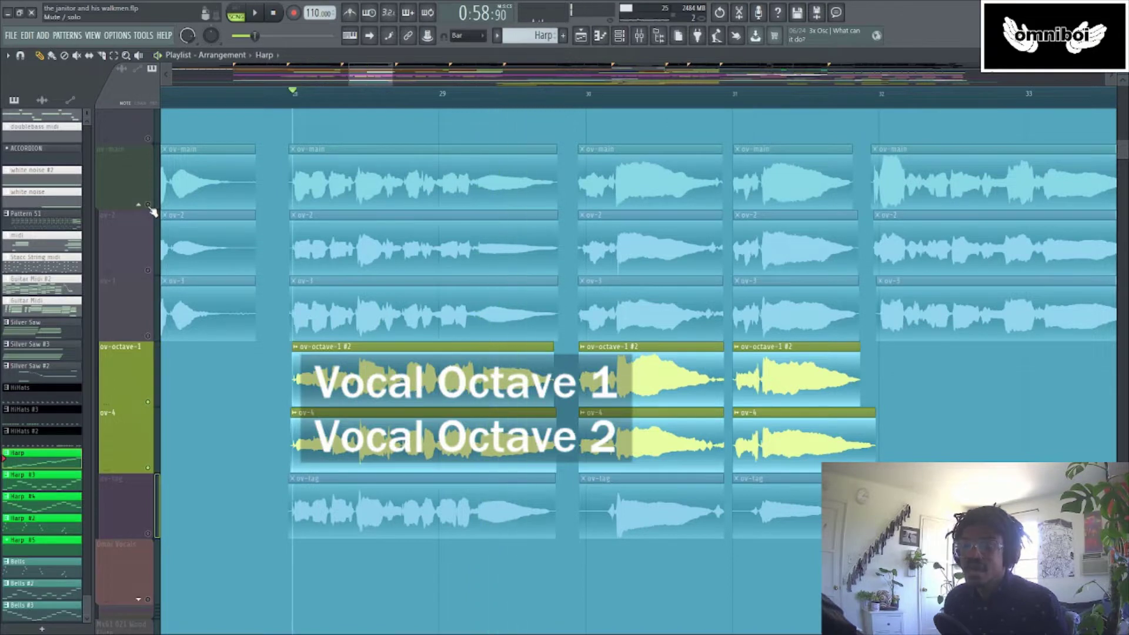
# Leave only the ov-tag vocal harmony audible, muting ov-4 and ov-octave-1, and play it from bar 28
pyautogui.click(150, 534)
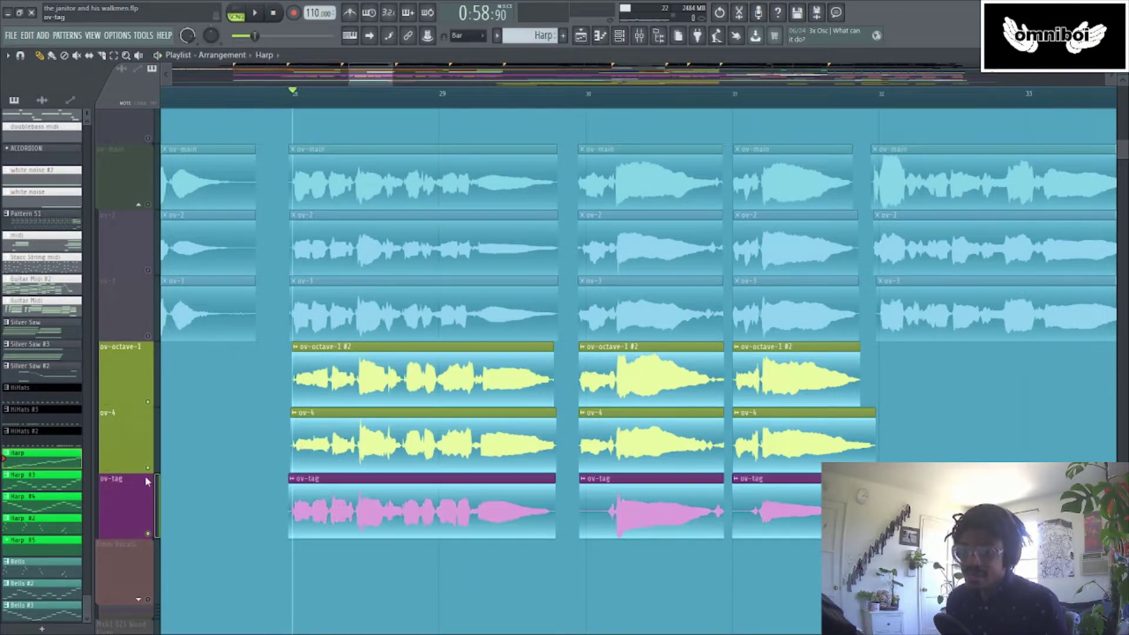
pyautogui.click(149, 469)
pyautogui.click(148, 403)
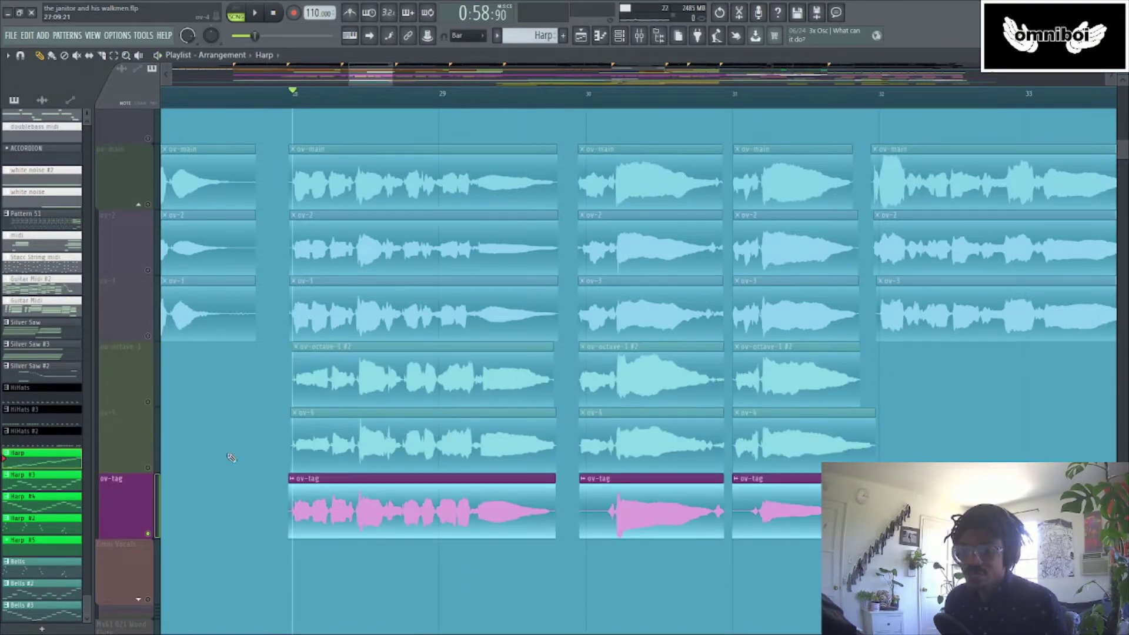
pyautogui.press('space')
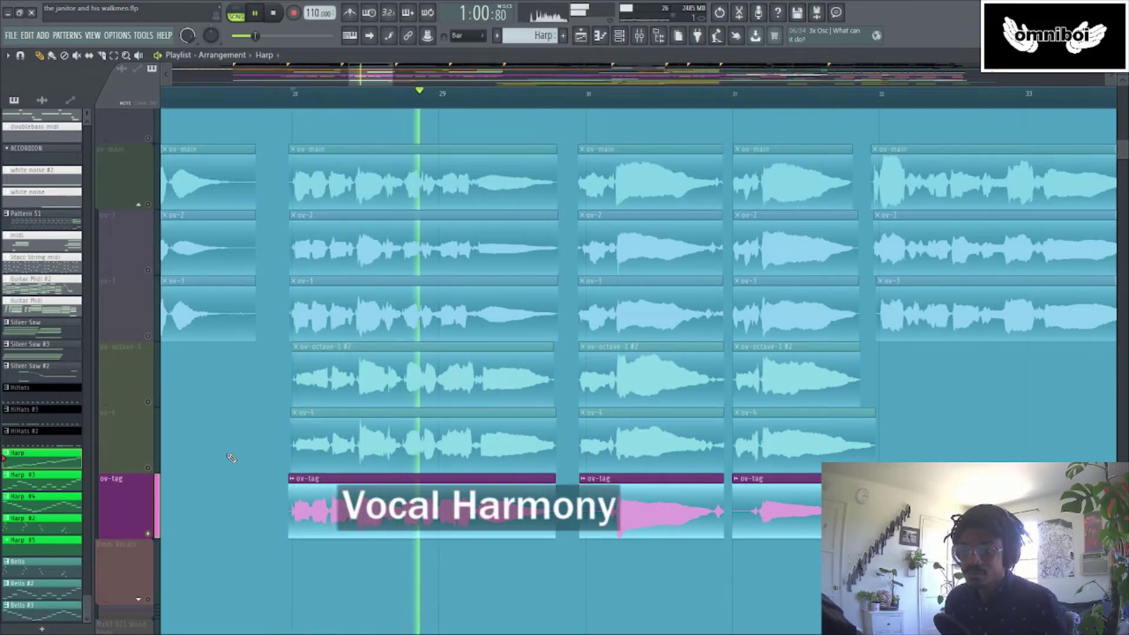
# Unmute all the other ov vocal tracks up to ov-main and play the full Chorus vocal stack from bar 28
pyautogui.moveTo(148, 469); pyautogui.dragTo(148, 204)
pyautogui.press('space')
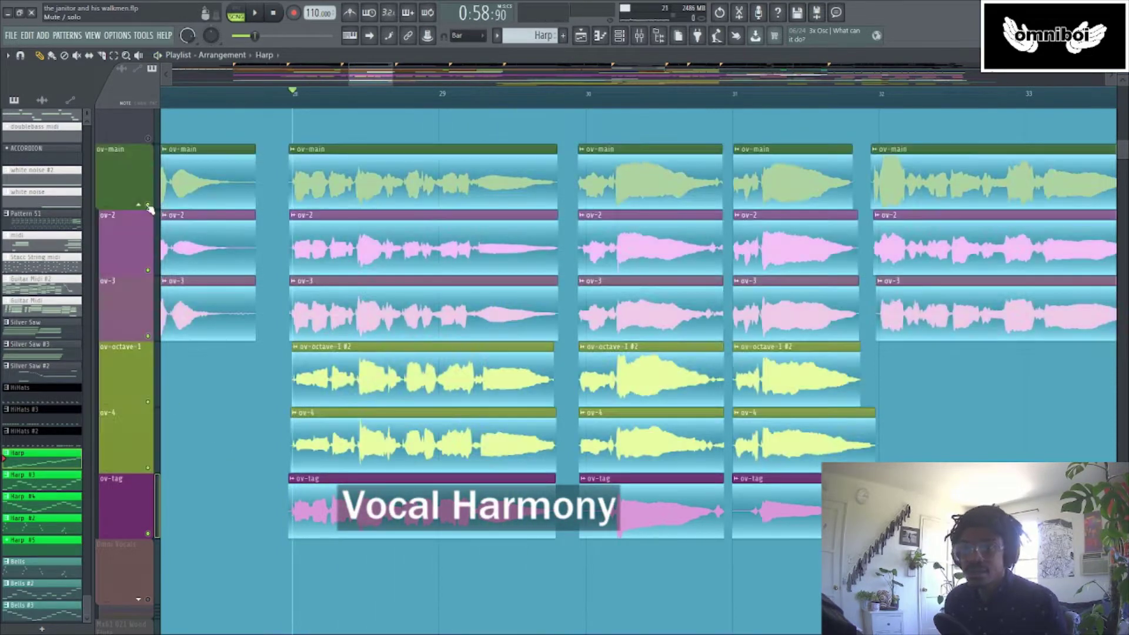
pyautogui.press('space')
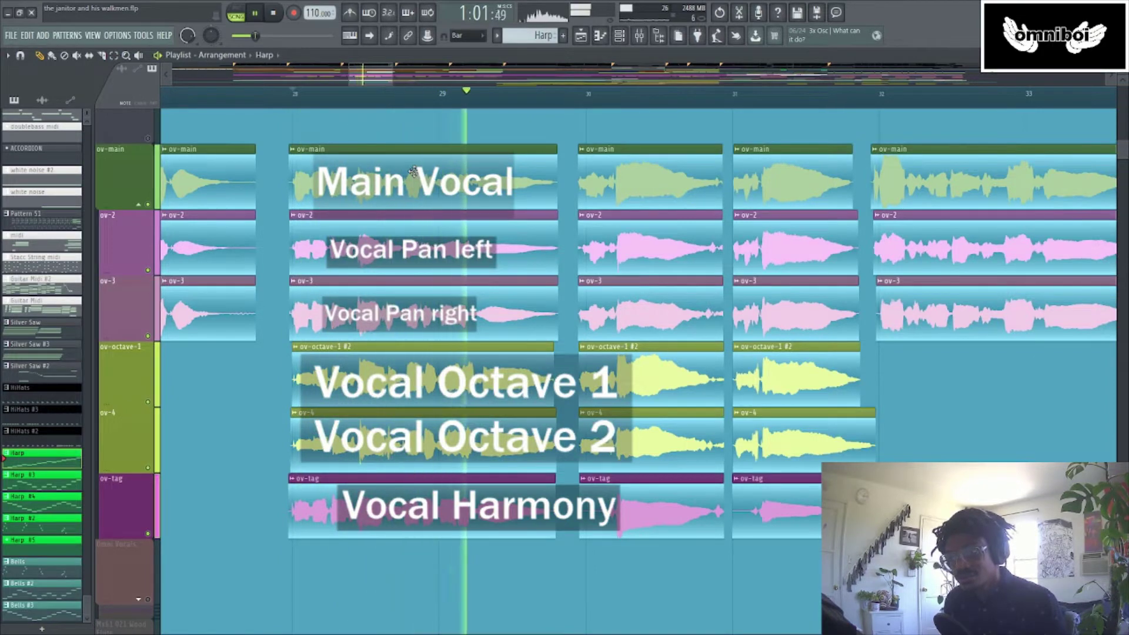
pyautogui.press('space')
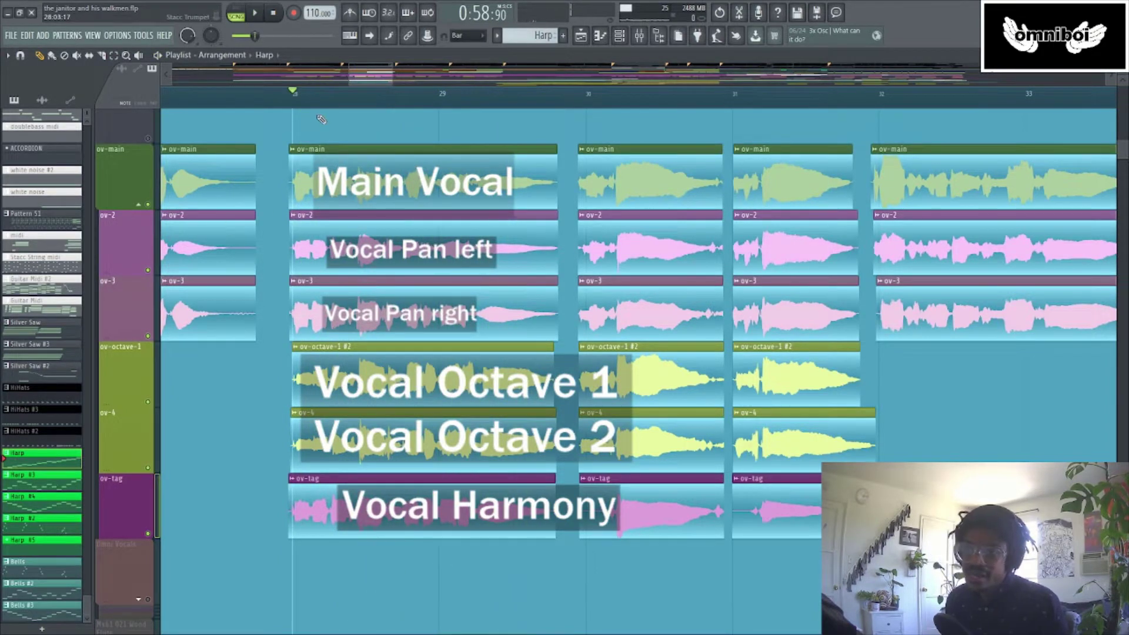
# Review the stacked ov vocal clips at Verse 2 and briefly play from the Verse 2 marker
pyautogui.scroll(-6, 357, 110)
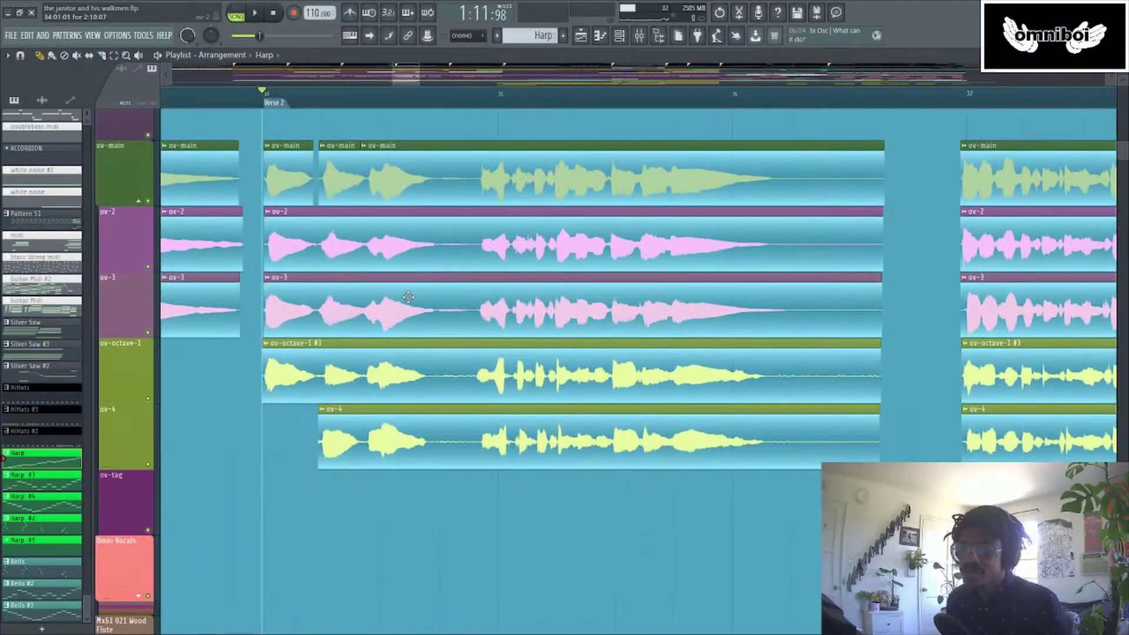
pyautogui.scroll(-1, 408, 297)
pyautogui.scroll(1, 409, 297)
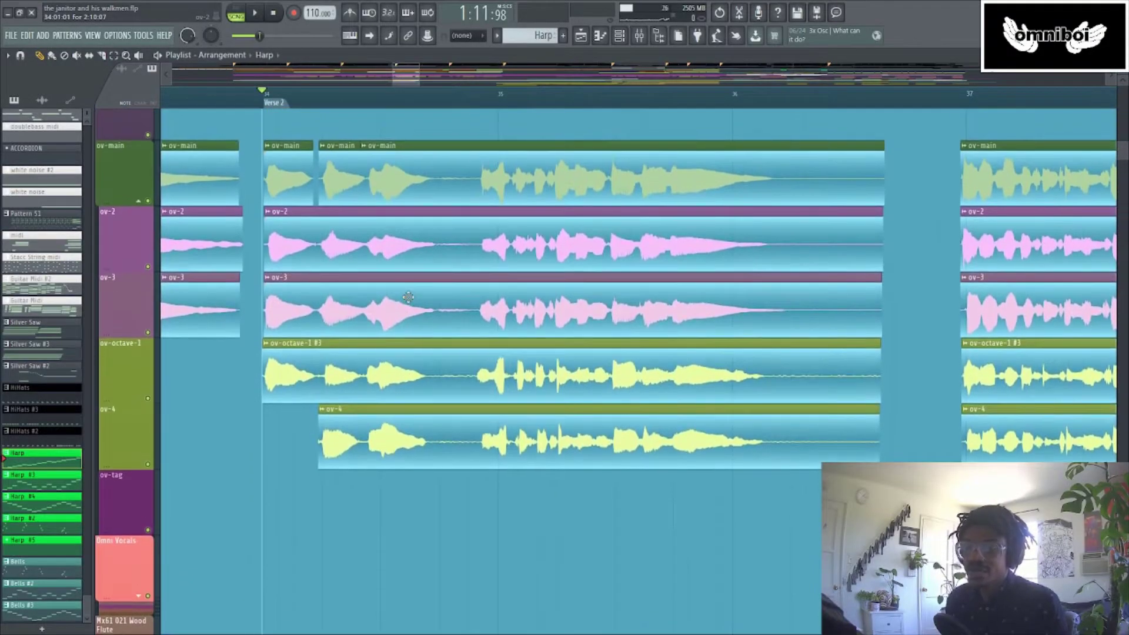
pyautogui.scroll(-2, 408, 298)
pyautogui.scroll(2, 392, 249)
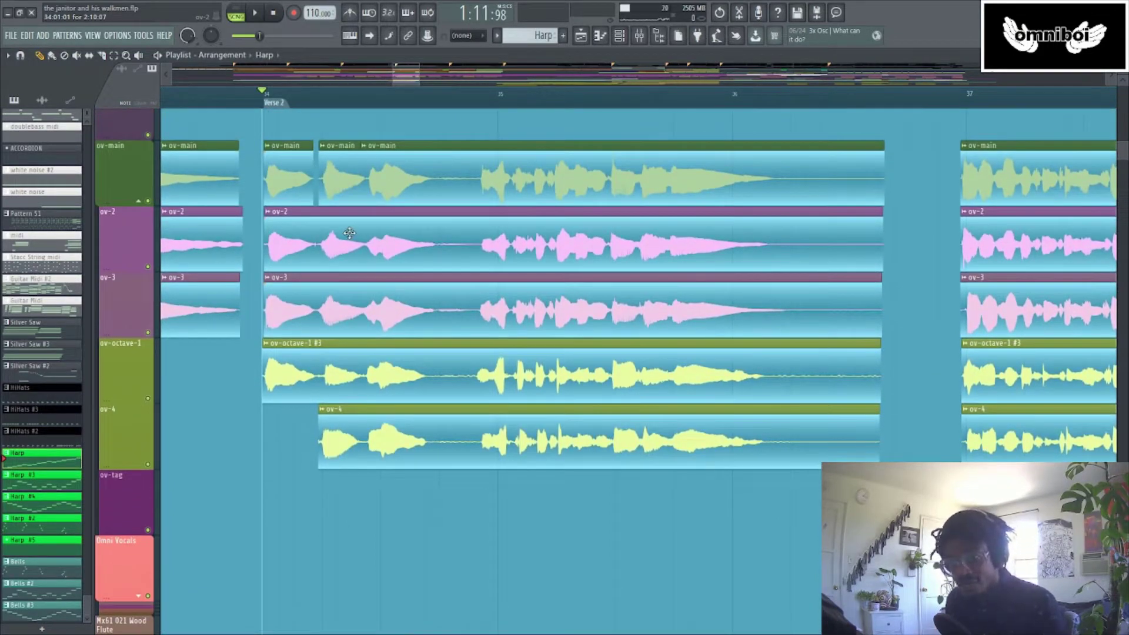
pyautogui.press('space')
pyautogui.press('space')
# Solo the Hey Hi Hello! track together with its three HHH layers and play them from the Verse 2 marker
pyautogui.scroll(-10, 350, 234)
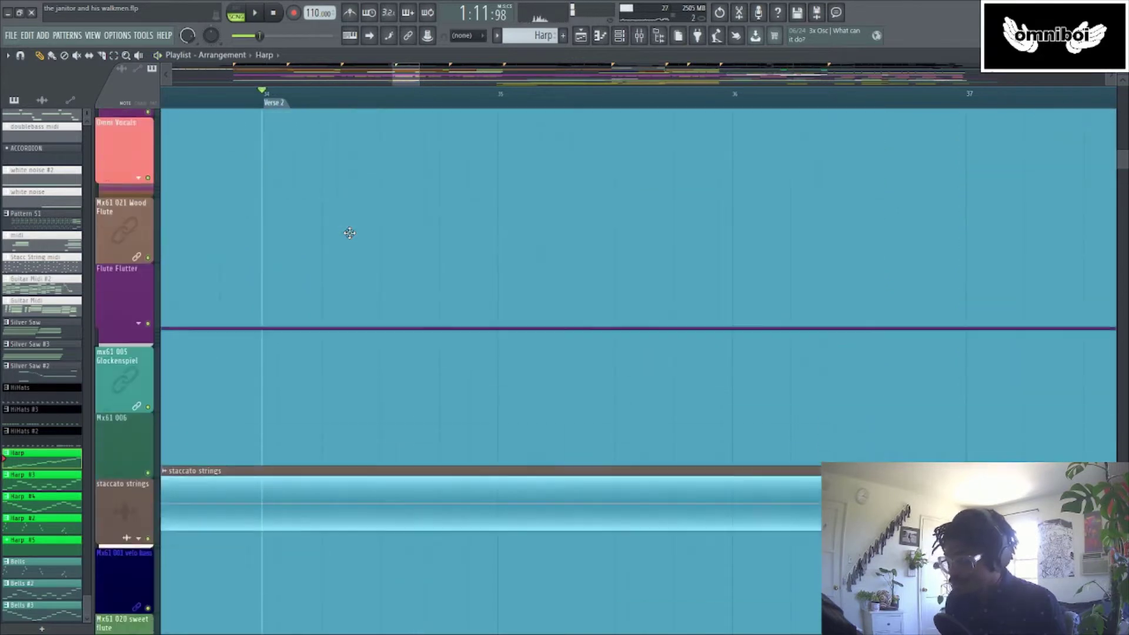
pyautogui.scroll(2, 282, 216)
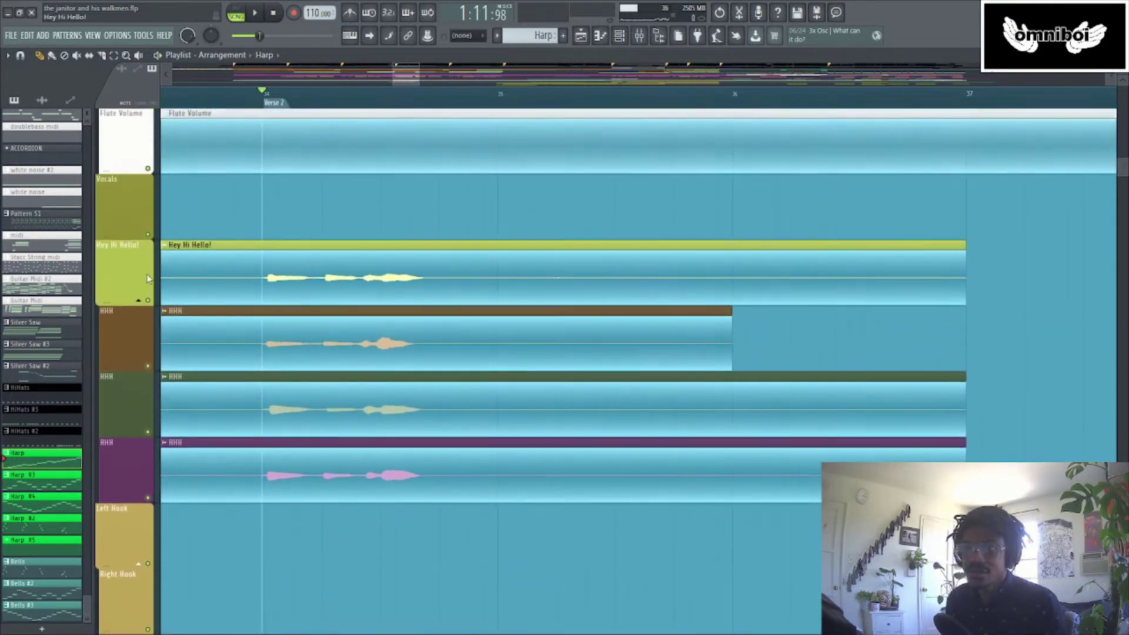
pyautogui.rightClick(148, 302)
pyautogui.click(149, 369)
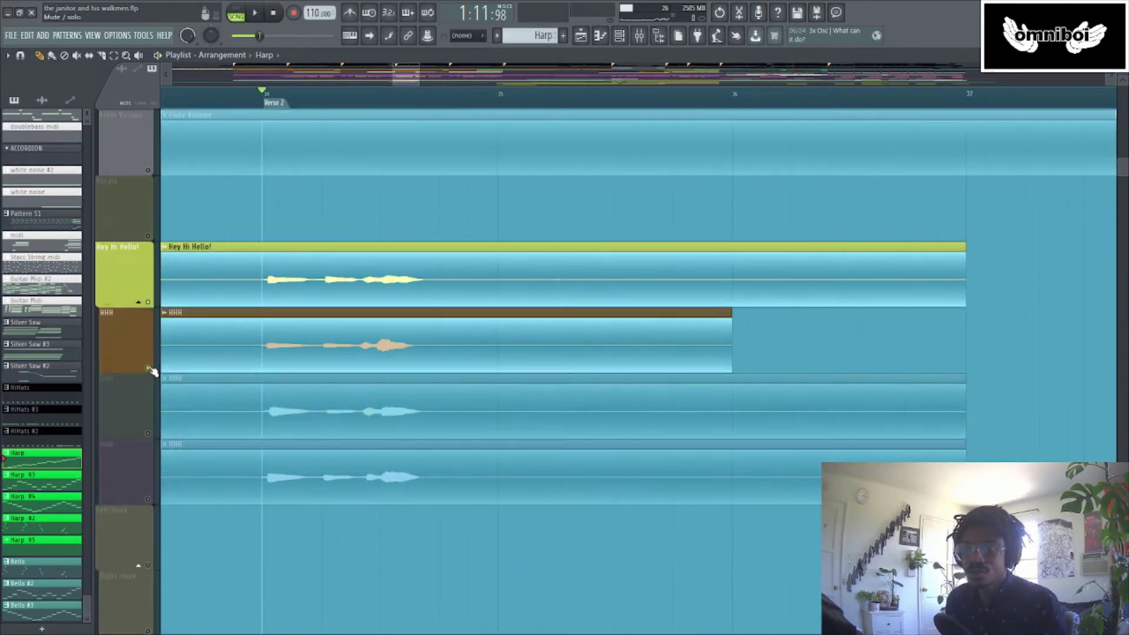
pyautogui.click(148, 434)
pyautogui.click(149, 500)
pyautogui.press('space')
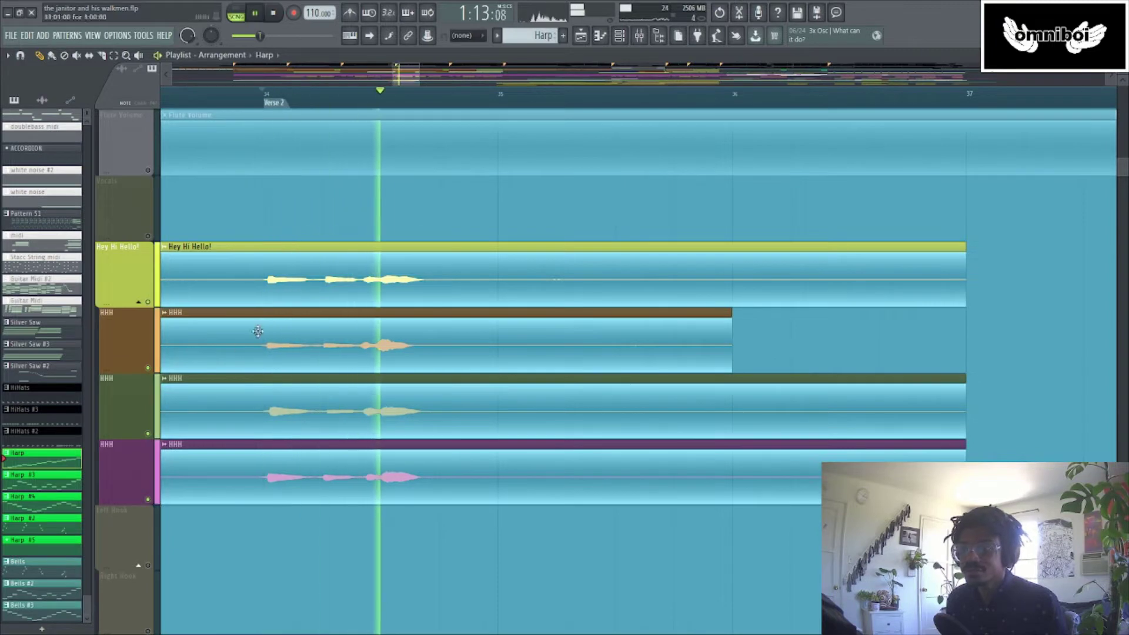
pyautogui.scroll(10, 405, 233)
pyautogui.press('space')
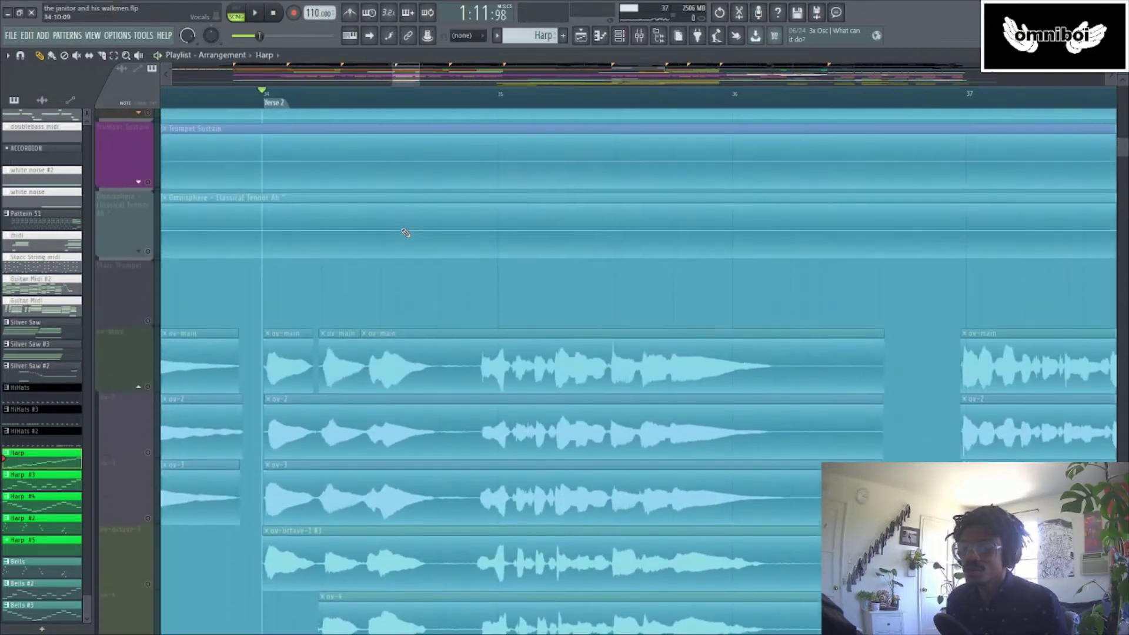
# Play the ov-main, ov-2 and ov-3 vocals from Verse 2, then toggle the ov-octave-1 solo to make all tracks audible again
pyautogui.scroll(1, 406, 232)
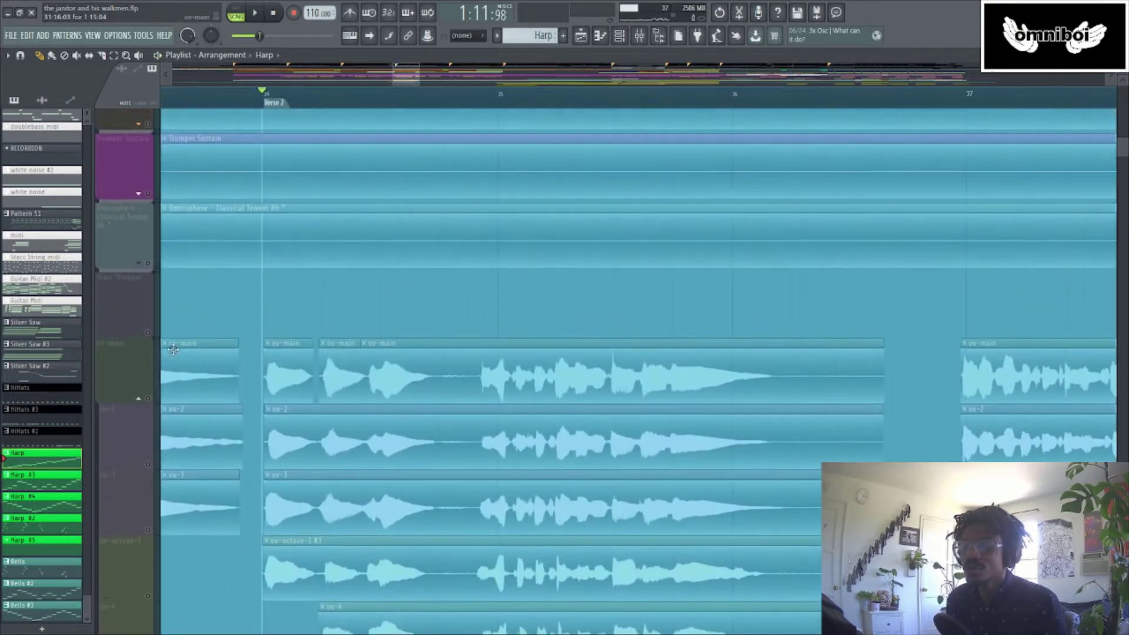
pyautogui.click(148, 465)
pyautogui.click(148, 531)
pyautogui.scroll(-13, 146, 500)
pyautogui.press('space')
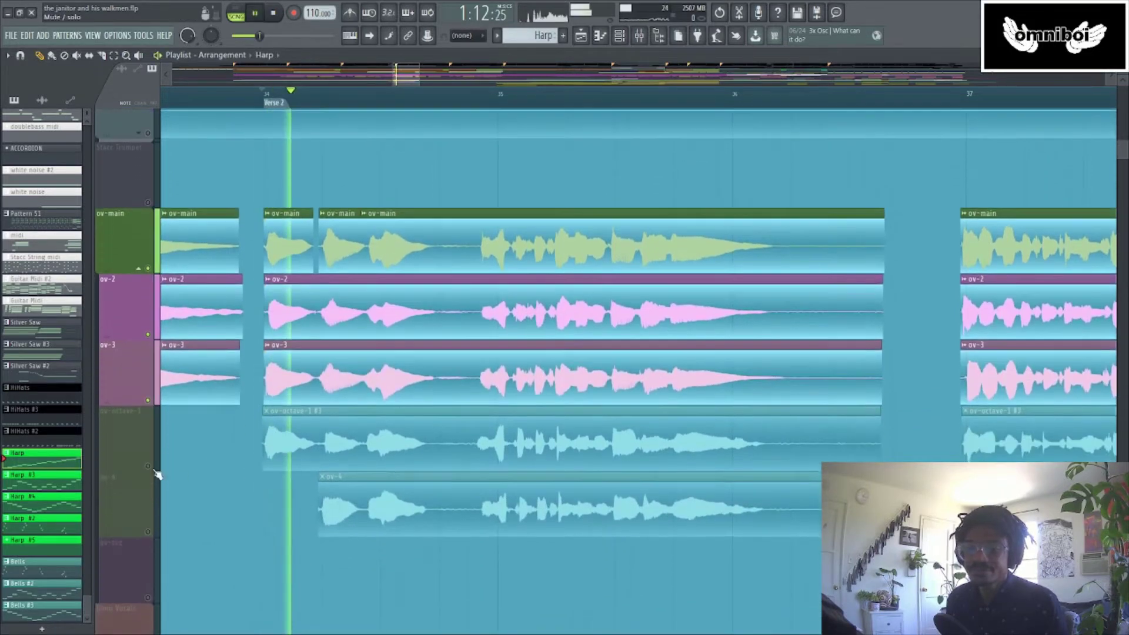
pyautogui.rightClick(148, 466)
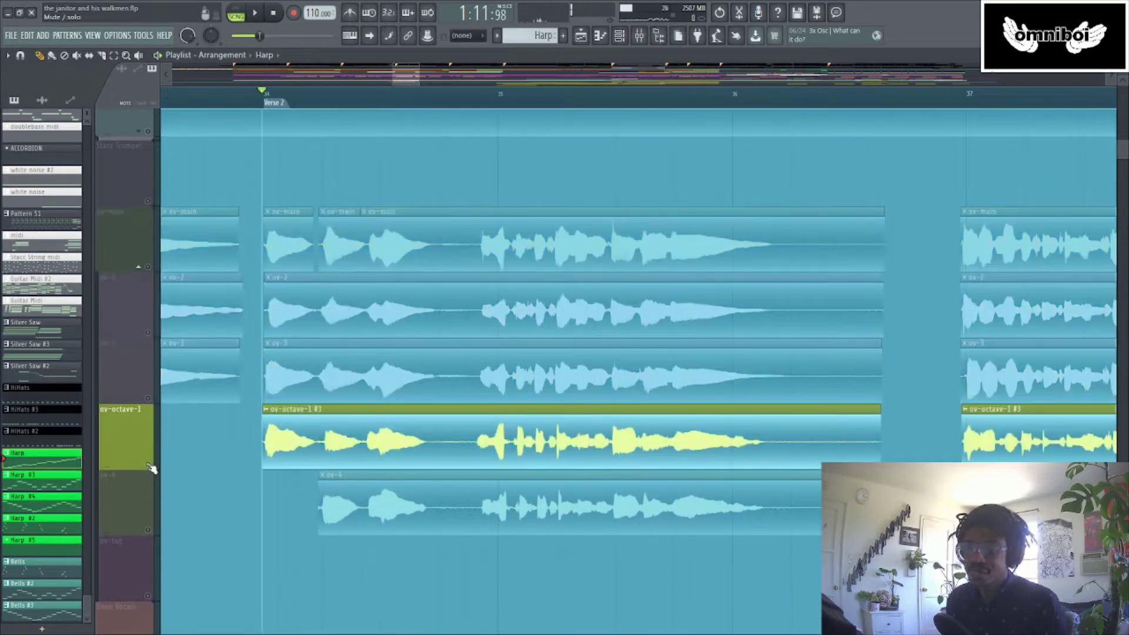
pyautogui.rightClick(149, 465)
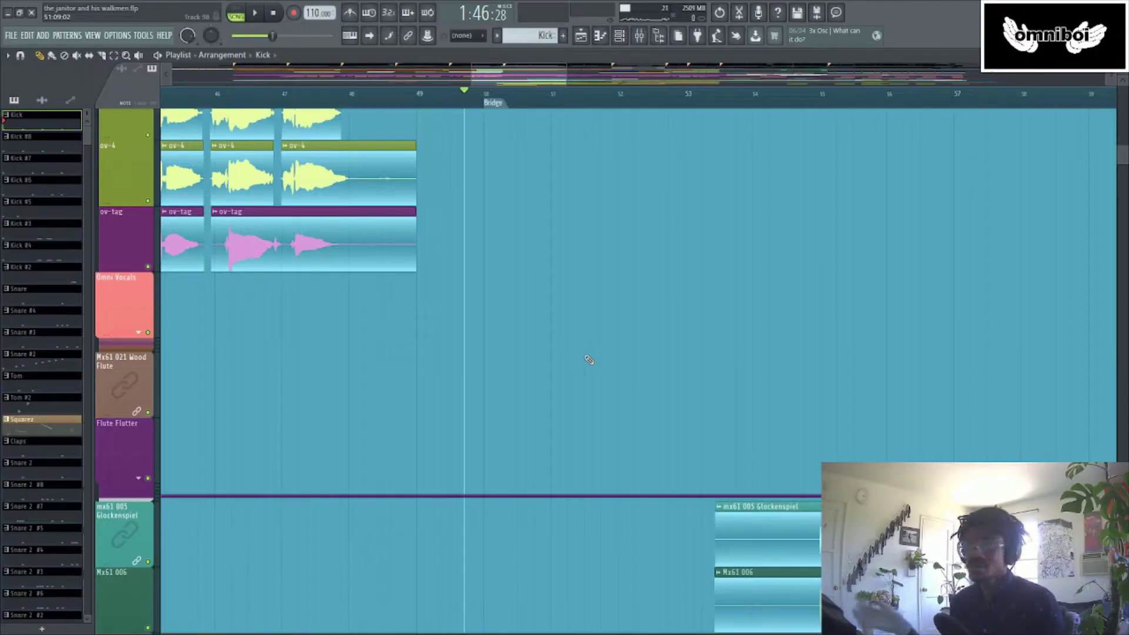
# Play the arrangement from just before the Bridge marker and locate the Rotunds clips in the Bridge
pyautogui.scroll(8, 589, 360)
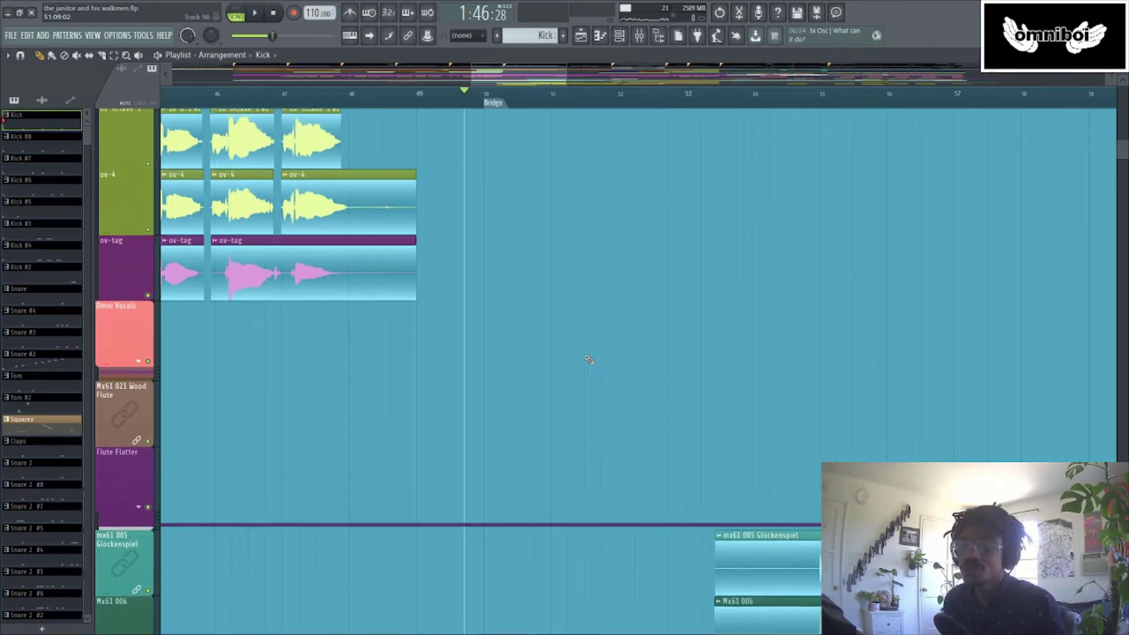
pyautogui.scroll(-10, 589, 360)
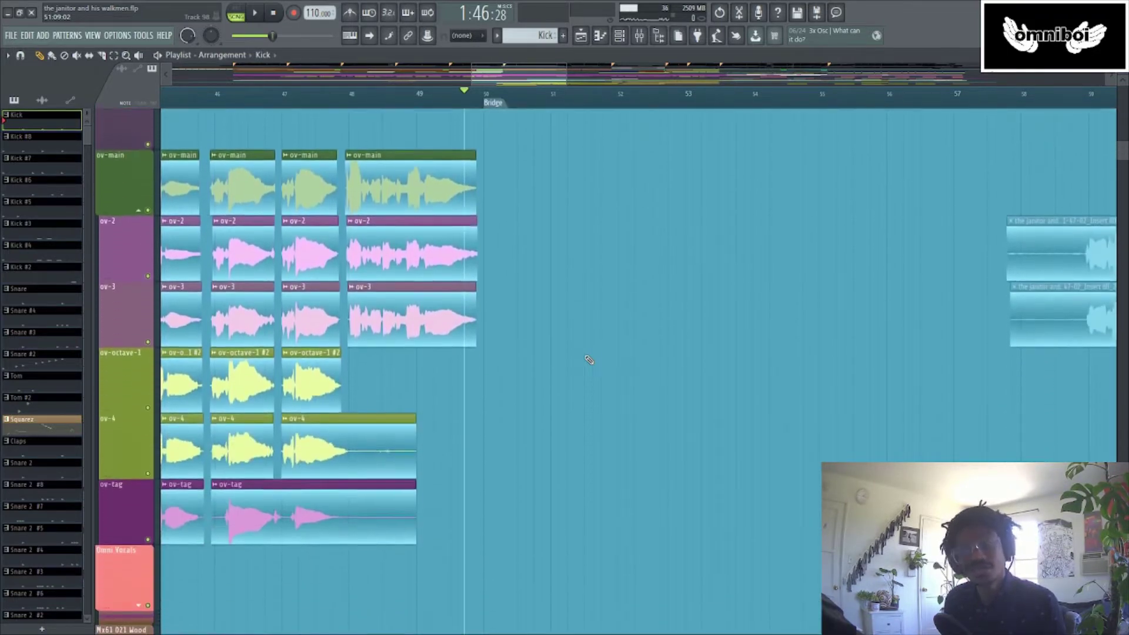
pyautogui.scroll(8, 589, 360)
pyautogui.scroll(-1, 589, 360)
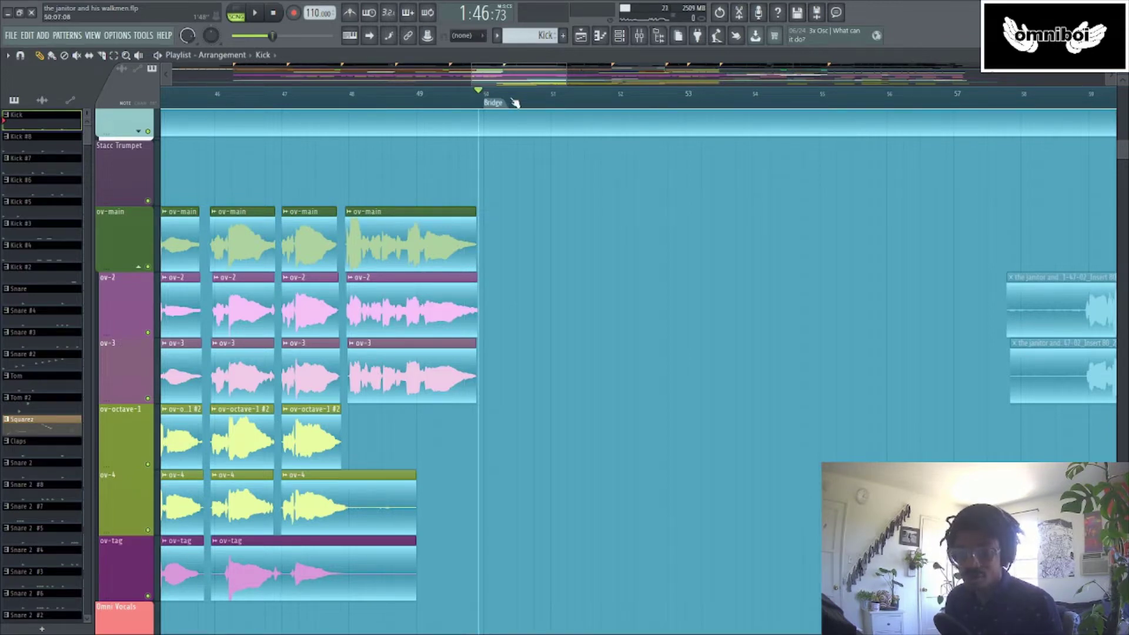
pyautogui.press('space')
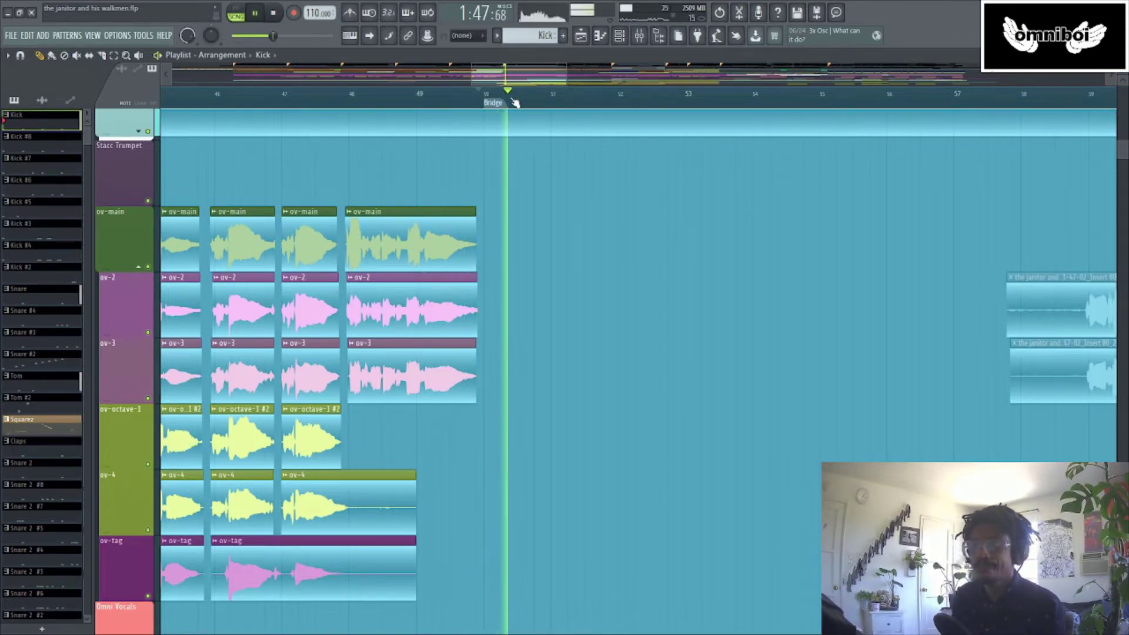
pyautogui.scroll(5, 740, 273)
pyautogui.scroll(12, 742, 277)
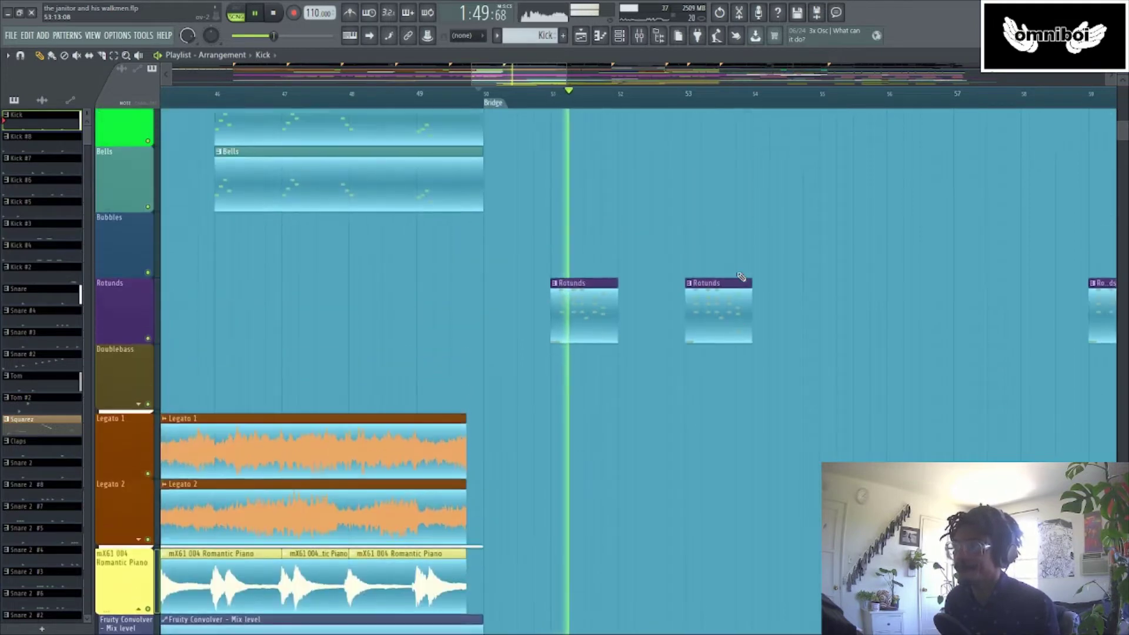
pyautogui.press('space')
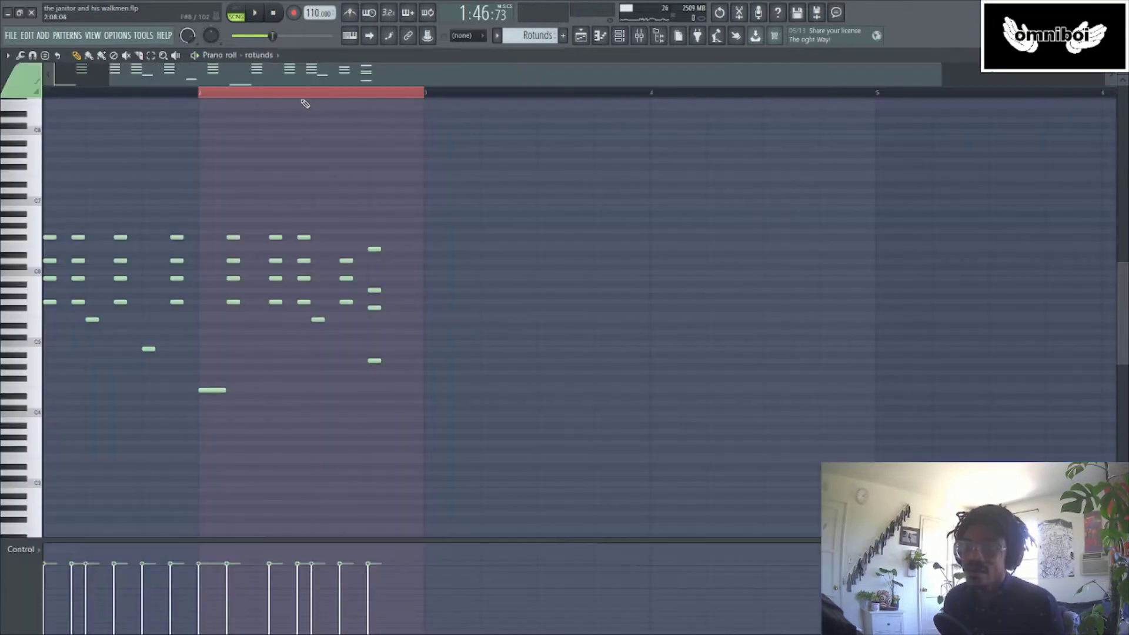
# Zoom into the second bar of the rotunds notes and play the selected passage
pyautogui.scroll(2, 312, 97)
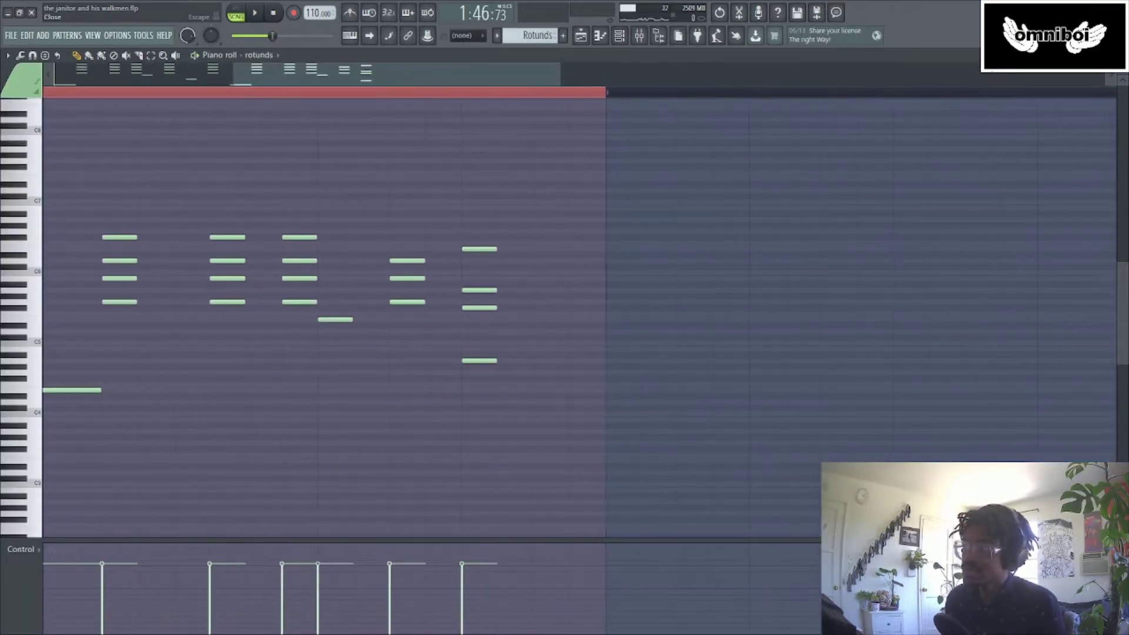
pyautogui.scroll(3, 324, 312)
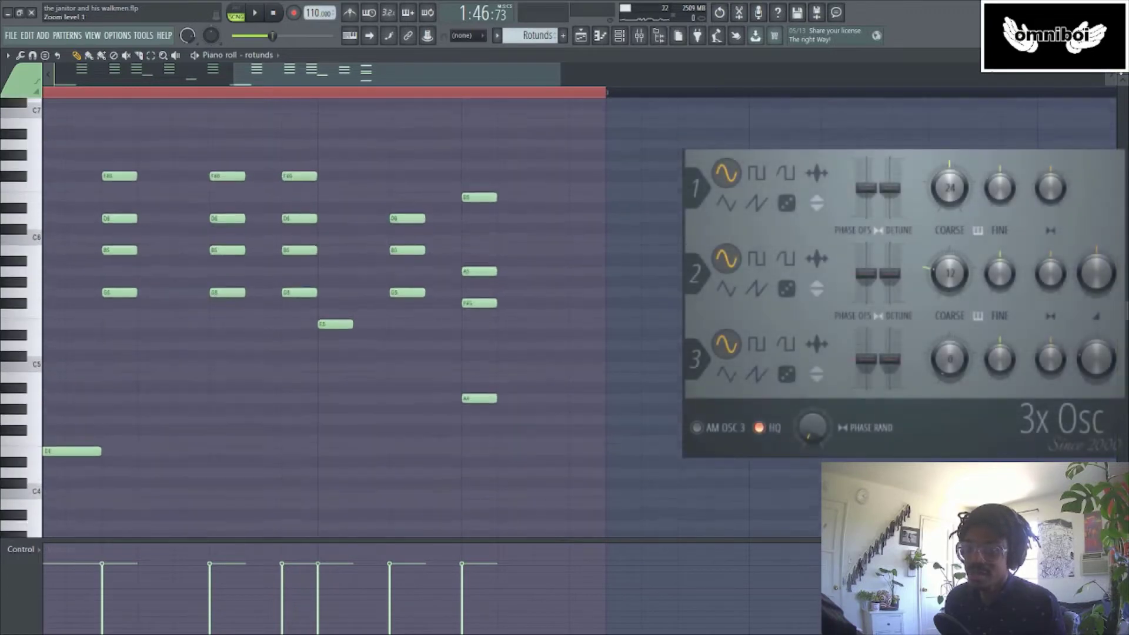
pyautogui.scroll(1, 323, 312)
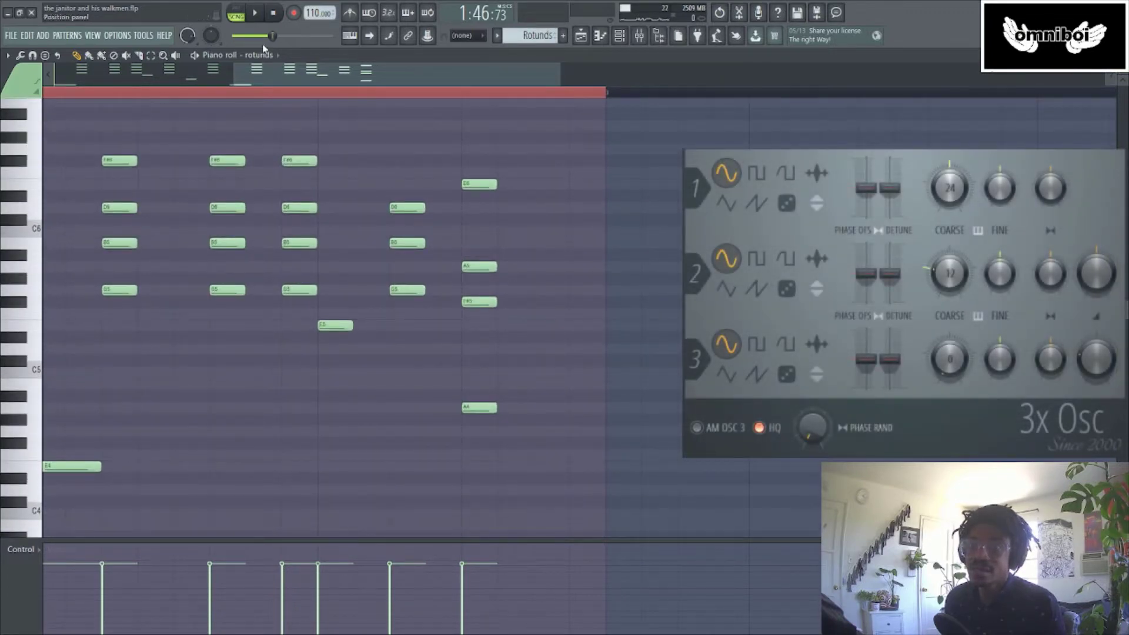
pyautogui.press('space')
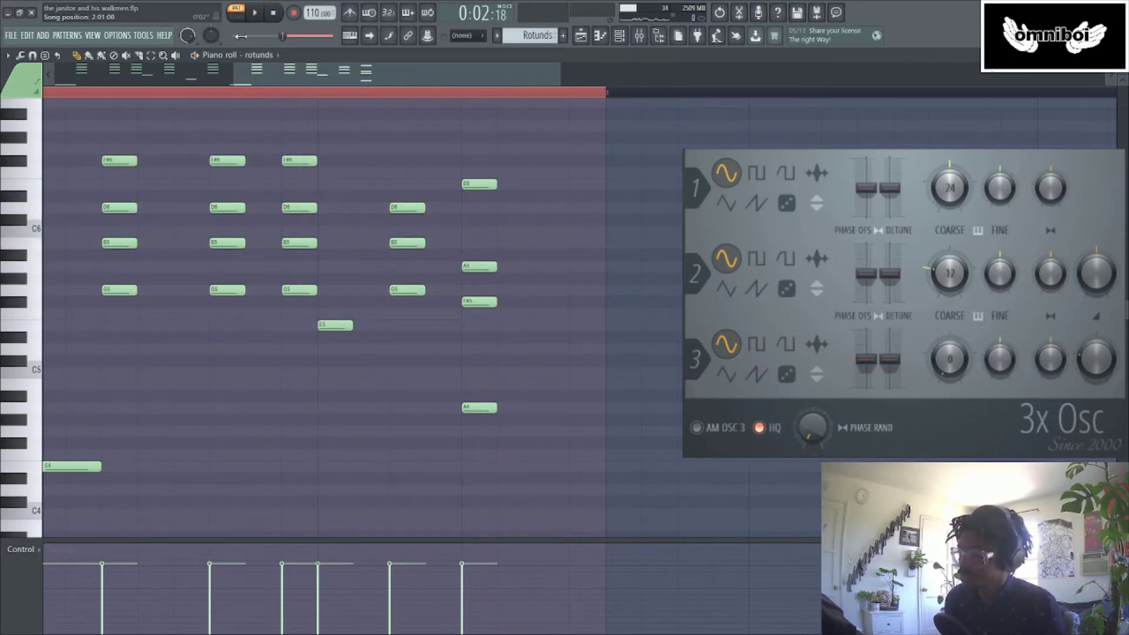
pyautogui.press('space')
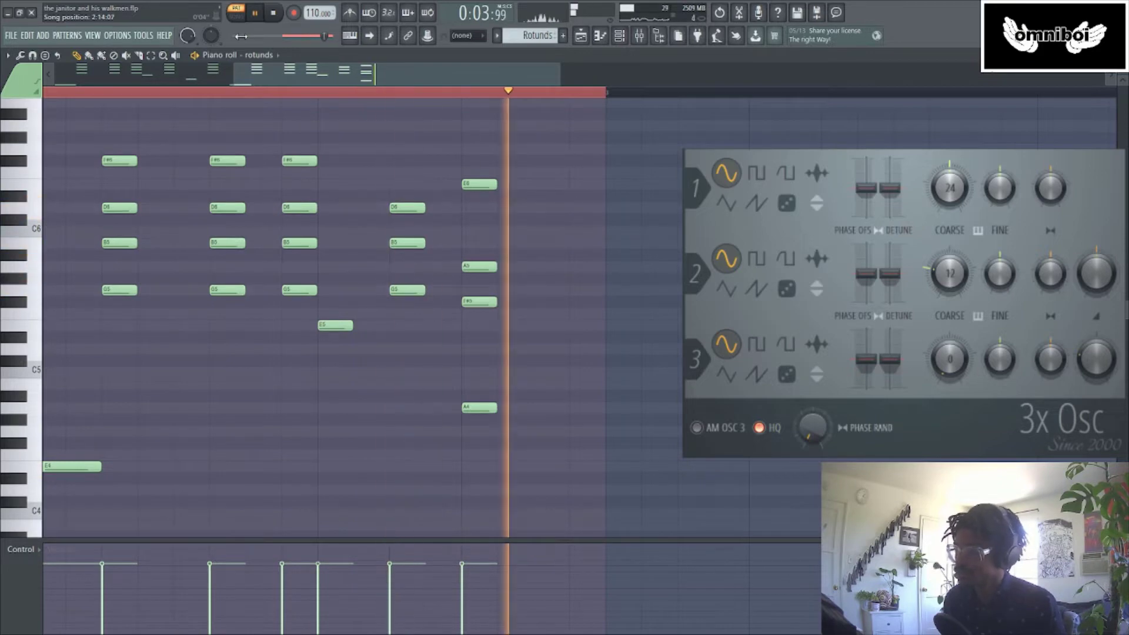
# Return to the playlist and play the Bridge with all tracks, including the Glockenspiel passage from just before bar 55
pyautogui.click(580, 35)
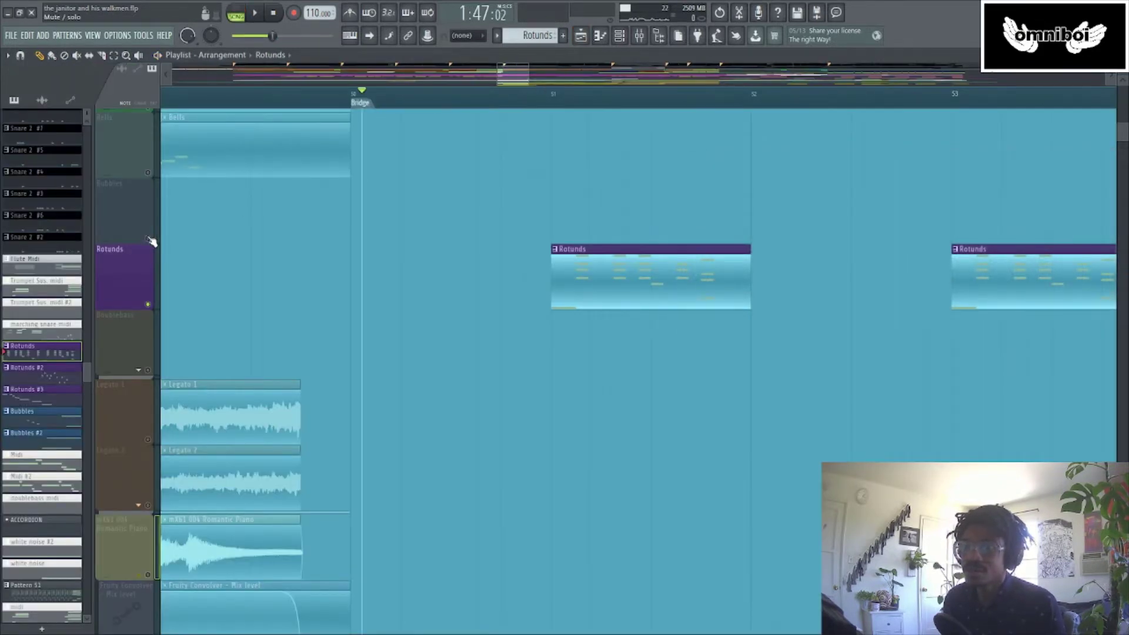
pyautogui.press('space')
pyautogui.scroll(4, 151, 241)
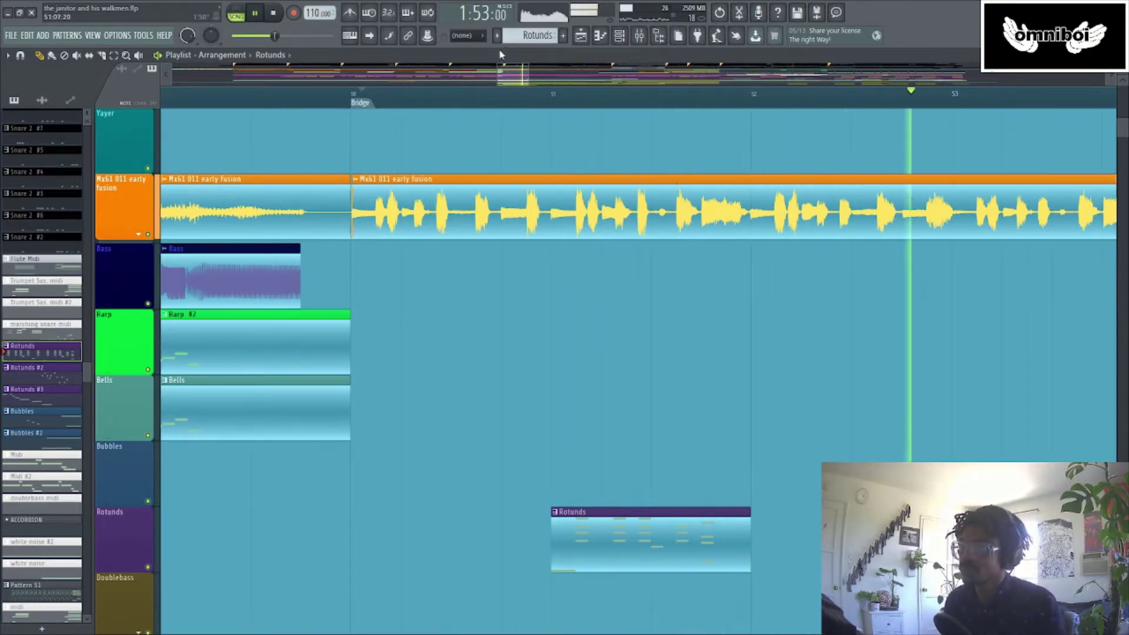
pyautogui.click(370, 37)
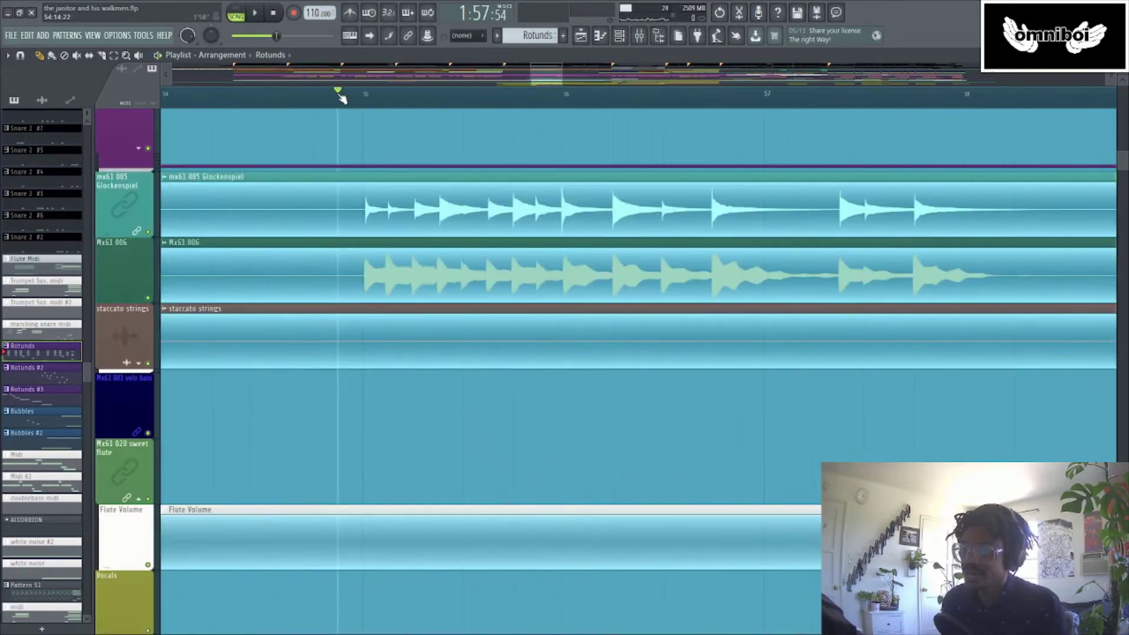
pyautogui.press('space')
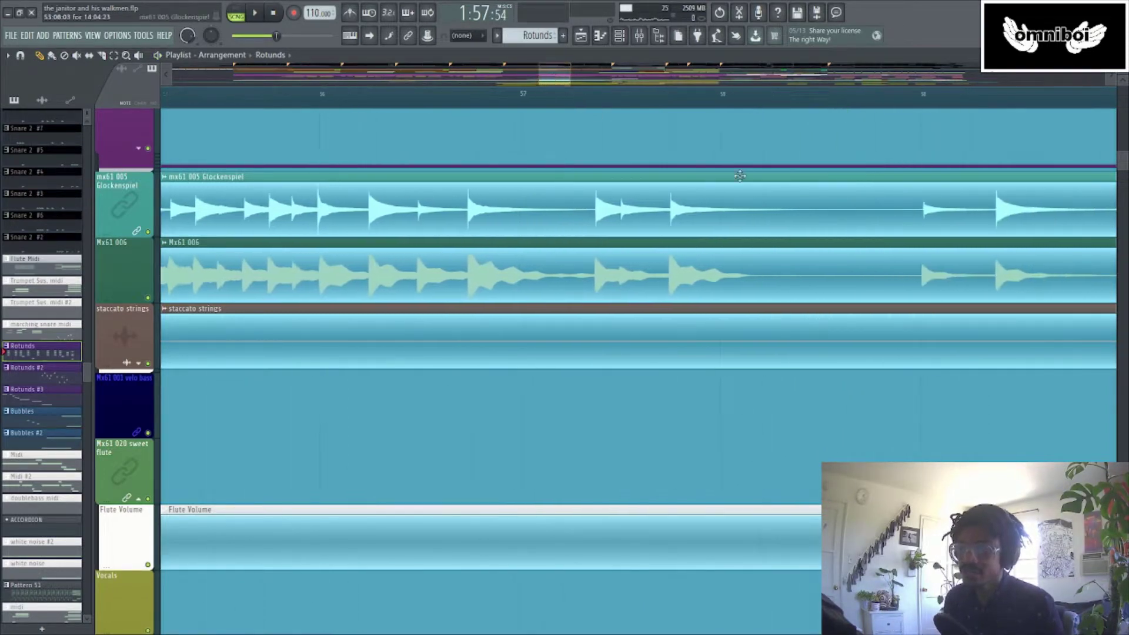
# Review the tracks around the Pre-chorus marker and play the arrangement with the Mx61 001 Grand from just before it
pyautogui.scroll(-5, 553, 75)
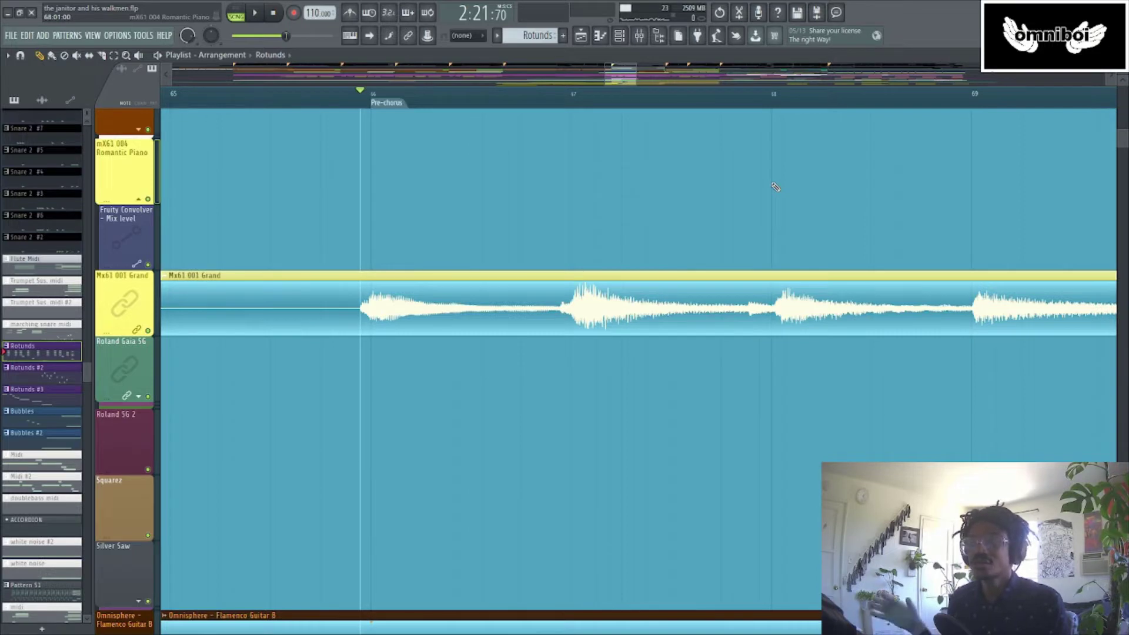
pyautogui.scroll(-10, 776, 187)
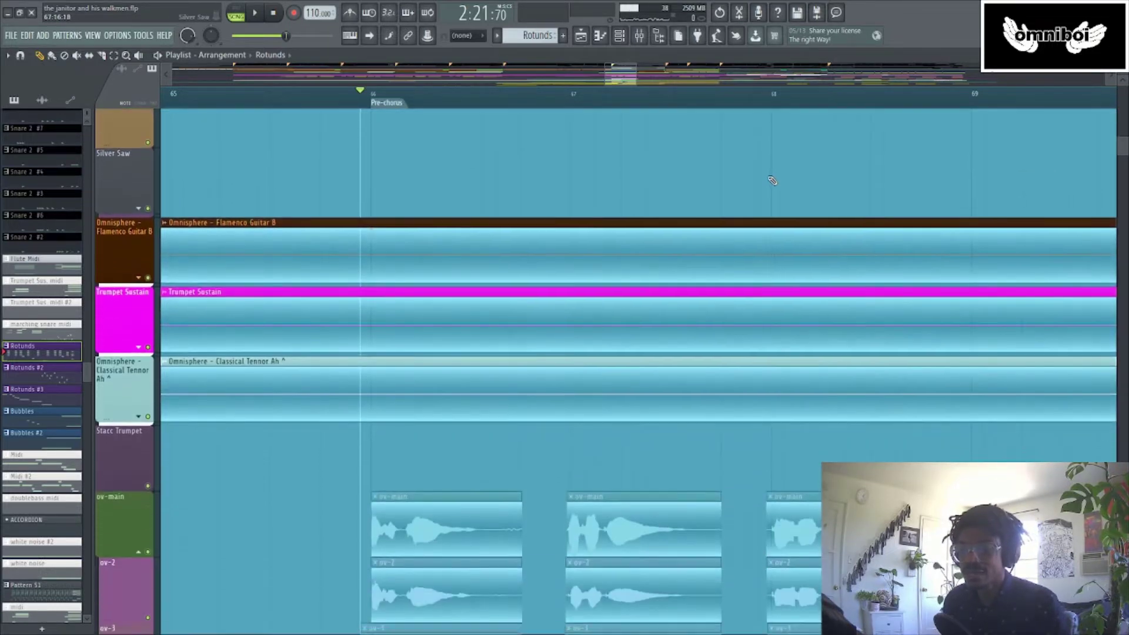
pyautogui.scroll(10, 772, 181)
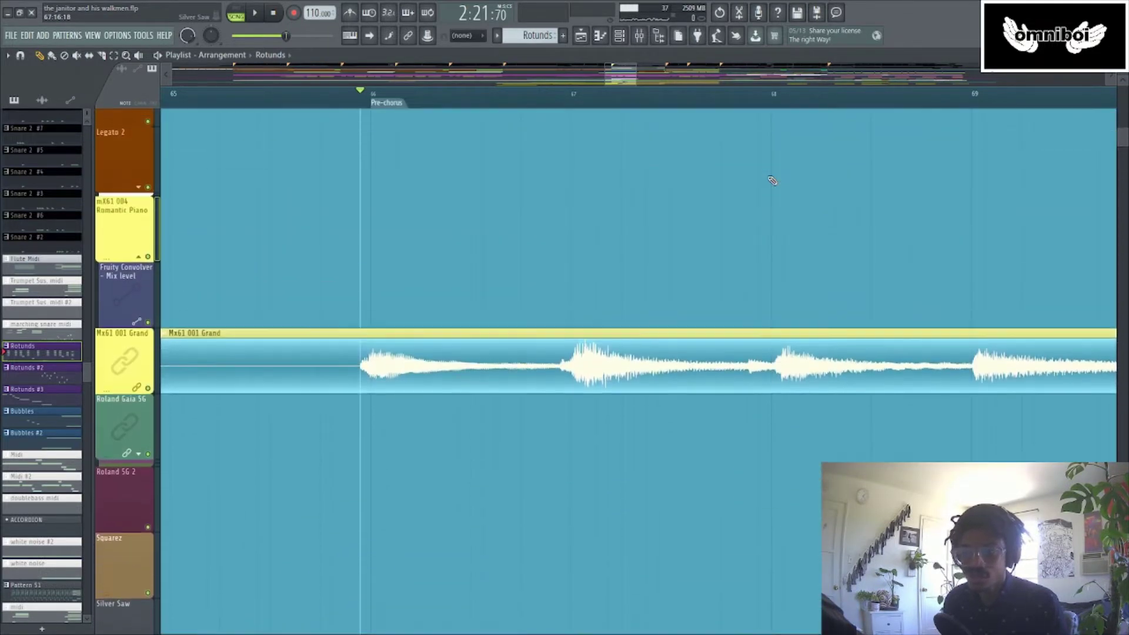
pyautogui.scroll(-1, 773, 180)
pyautogui.press('space')
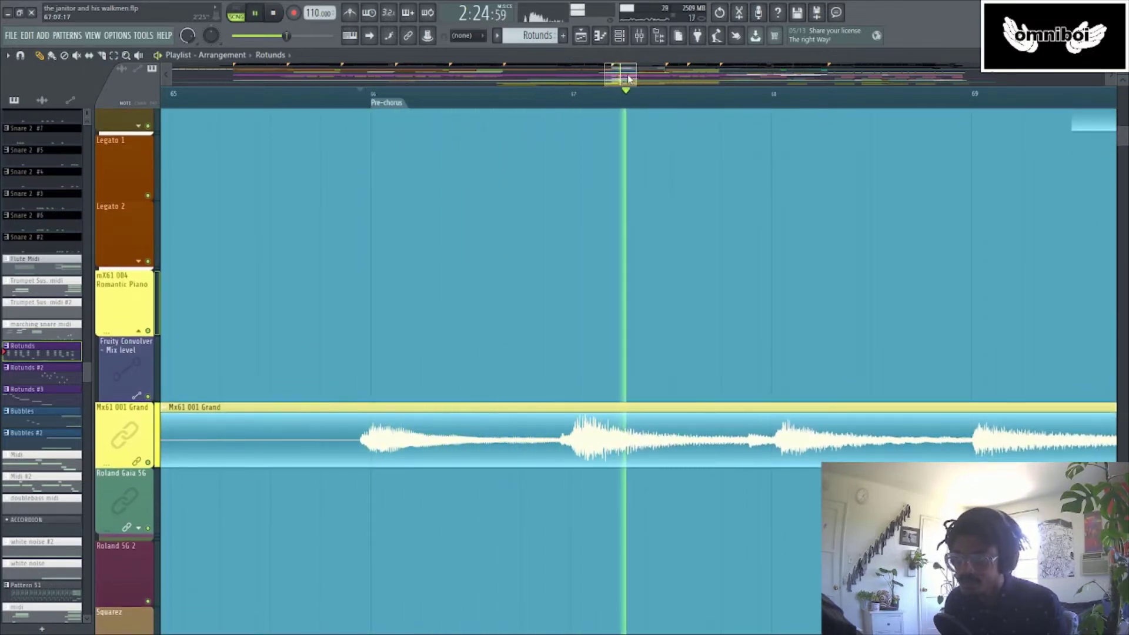
pyautogui.moveTo(628, 78); pyautogui.dragTo(633, 77)
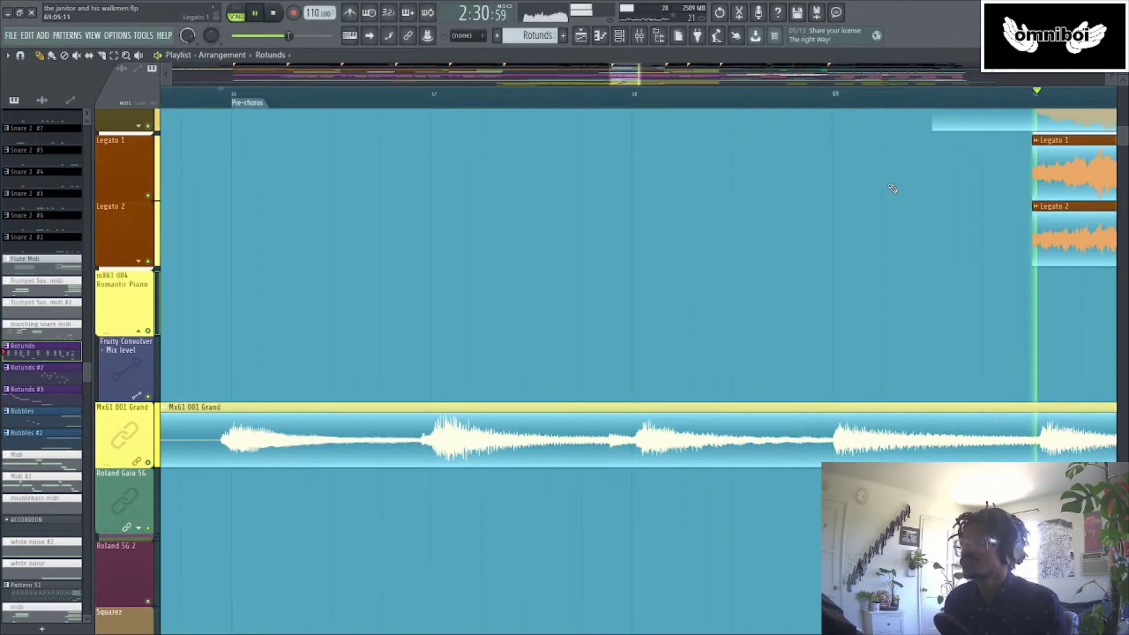
# Play the soloed flute tracks through the Pre-chorus, from Flute Flutter to Flute Half-Tone
pyautogui.scroll(-10, 667, 299)
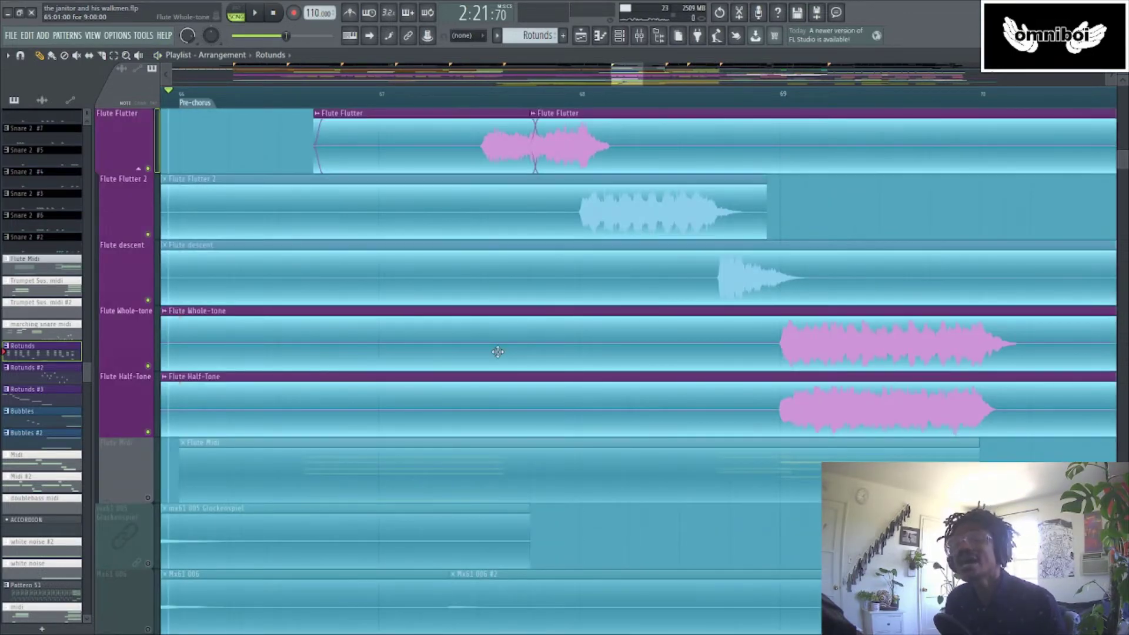
pyautogui.click(472, 93)
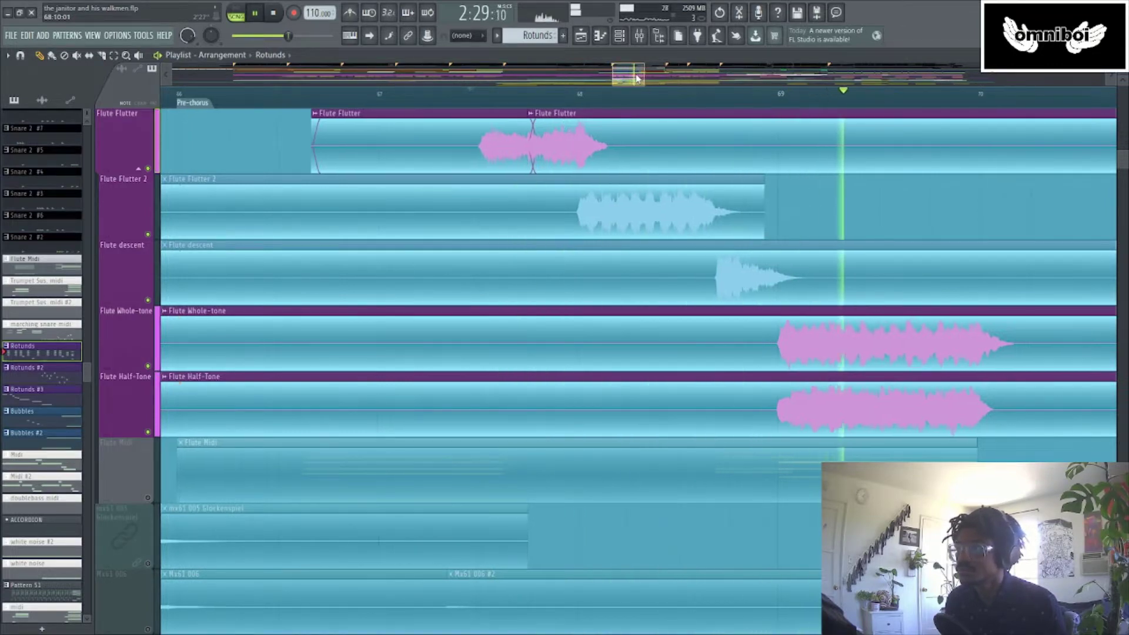
pyautogui.moveTo(640, 76); pyautogui.dragTo(646, 81)
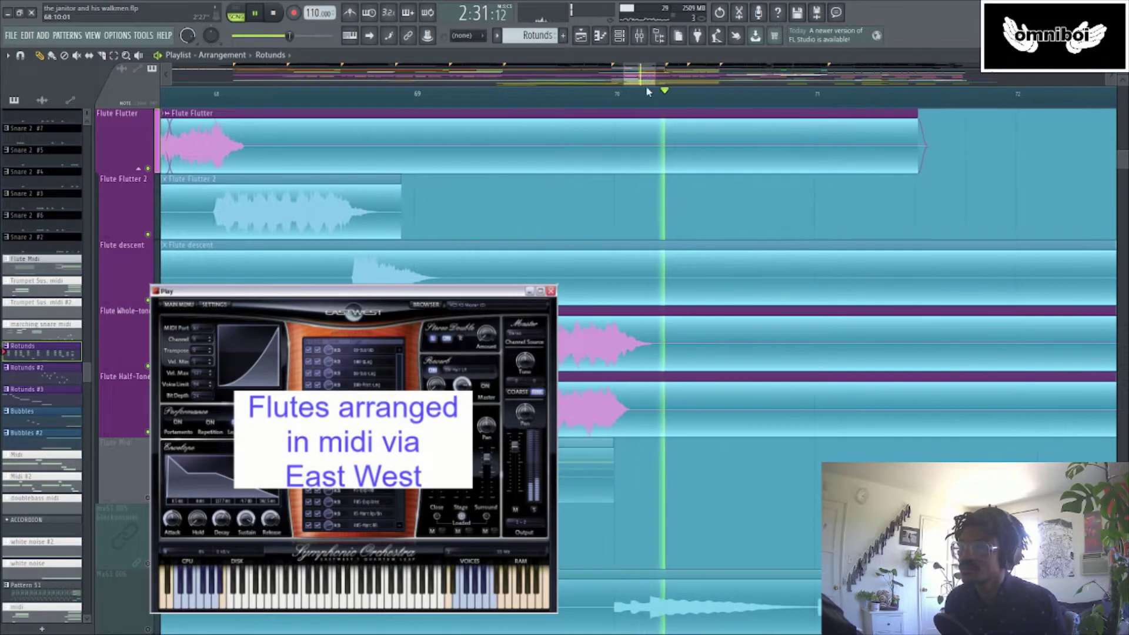
pyautogui.press('space')
# Play only the Flute Whole-tone and Flute Half-Tone tracks from just before bar 69
pyautogui.scroll(-3, 710, 141)
pyautogui.scroll(1, 710, 141)
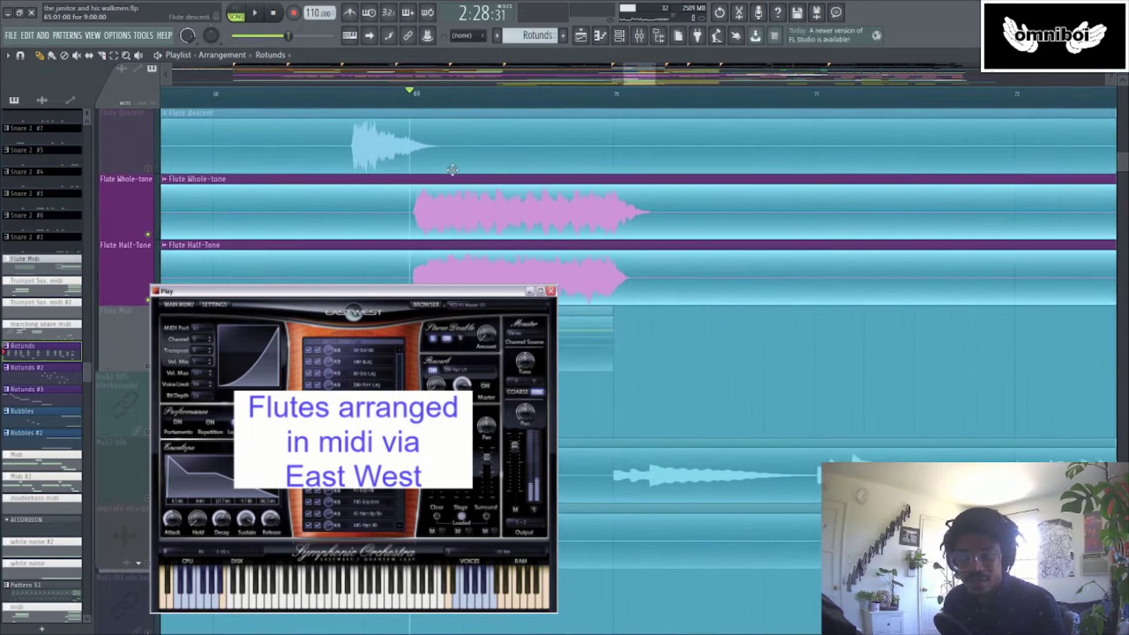
pyautogui.scroll(2, 511, 178)
pyautogui.press('space')
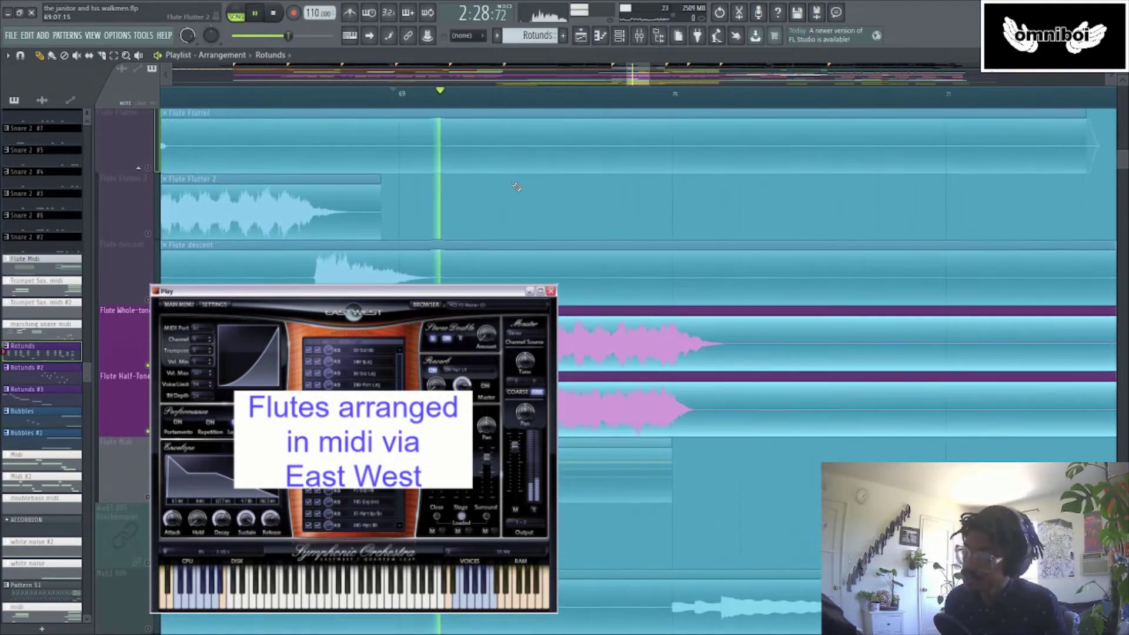
pyautogui.scroll(2, 517, 187)
pyautogui.press('space')
# Add the Mx61 001 Grand and BELLTREE tracks to the soloed flutes and play them from just before bar 69
pyautogui.scroll(-15, 511, 200)
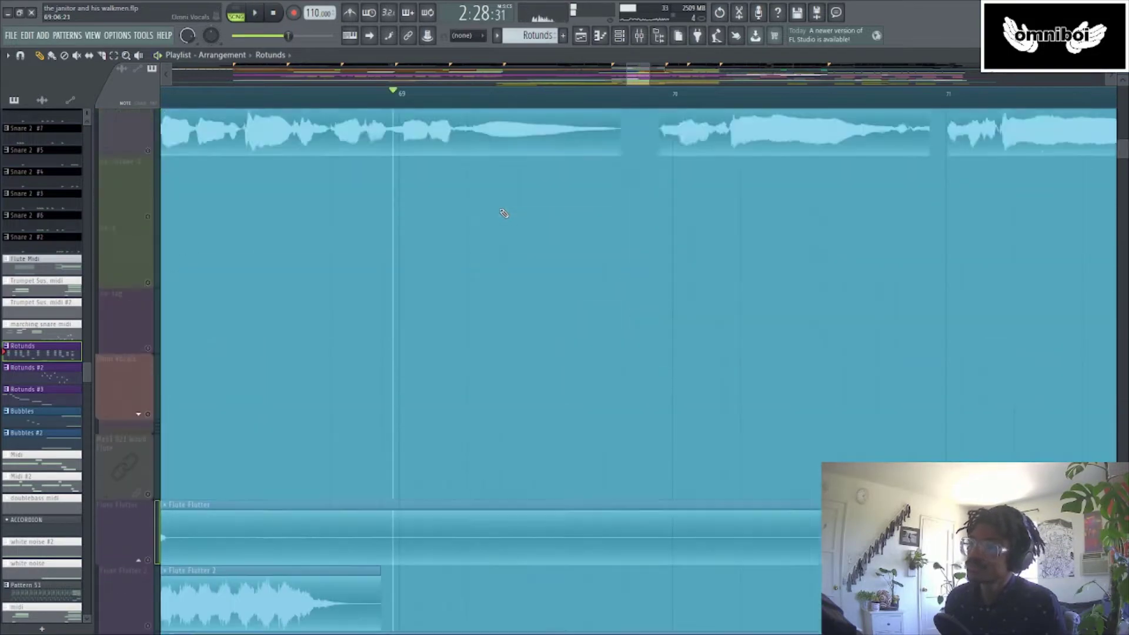
pyautogui.scroll(5, 504, 214)
pyautogui.scroll(9, 504, 214)
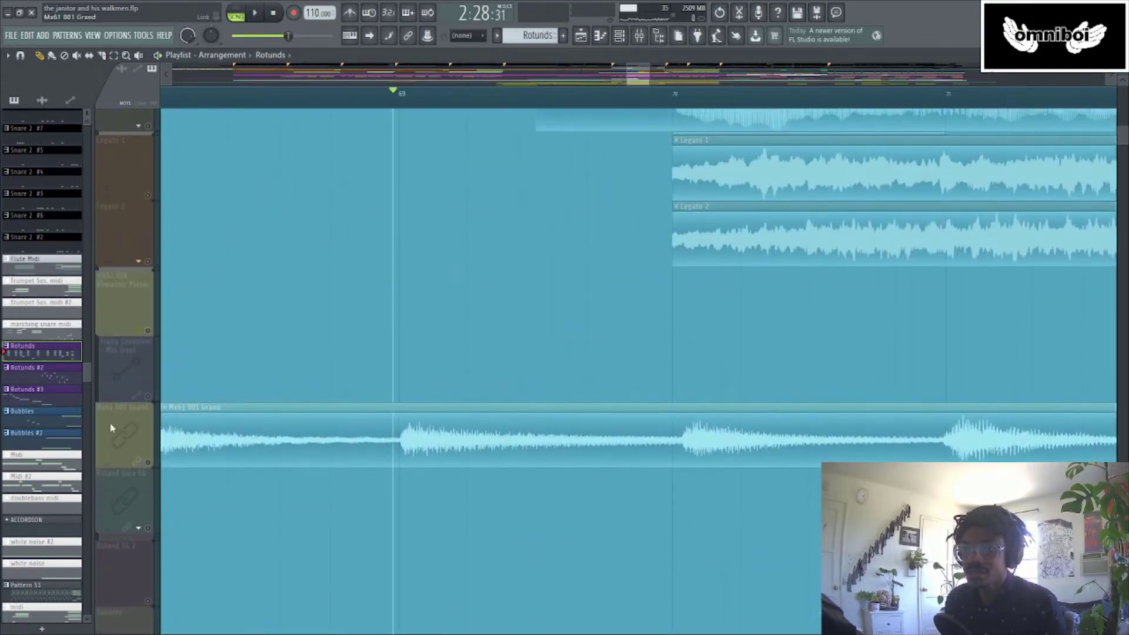
pyautogui.click(141, 462)
pyautogui.scroll(8, 294, 353)
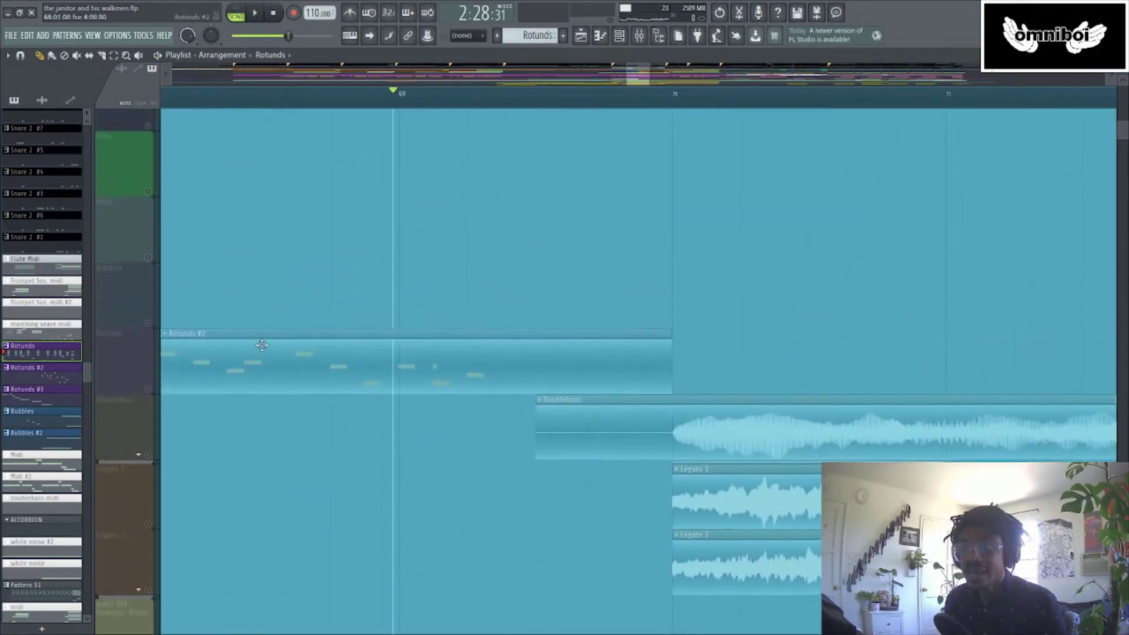
pyautogui.scroll(8, 311, 342)
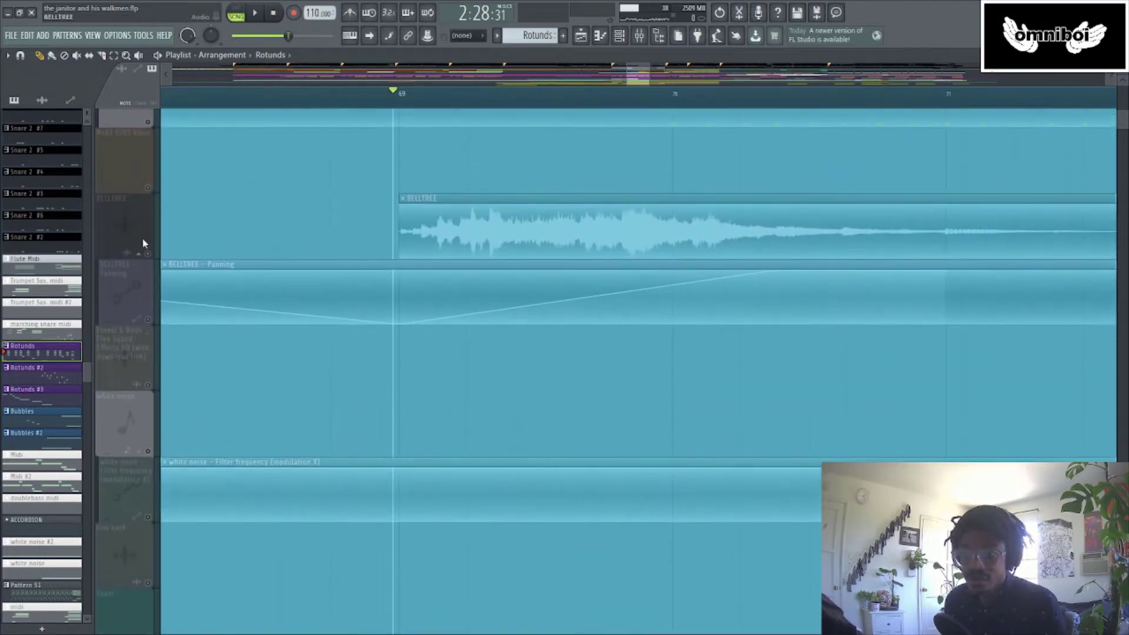
pyautogui.click(144, 257)
pyautogui.scroll(3, 151, 263)
pyautogui.press('space')
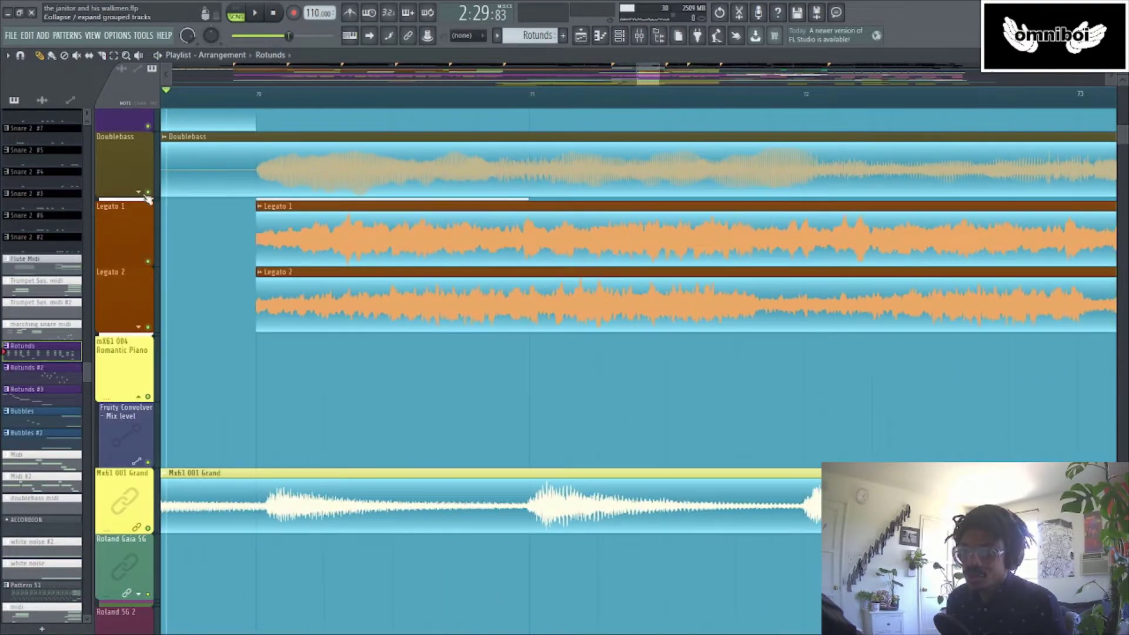
# Solo the Doublebass track together with Legato 1 and Legato 2 and play them from just before bar 70
pyautogui.rightClick(148, 193)
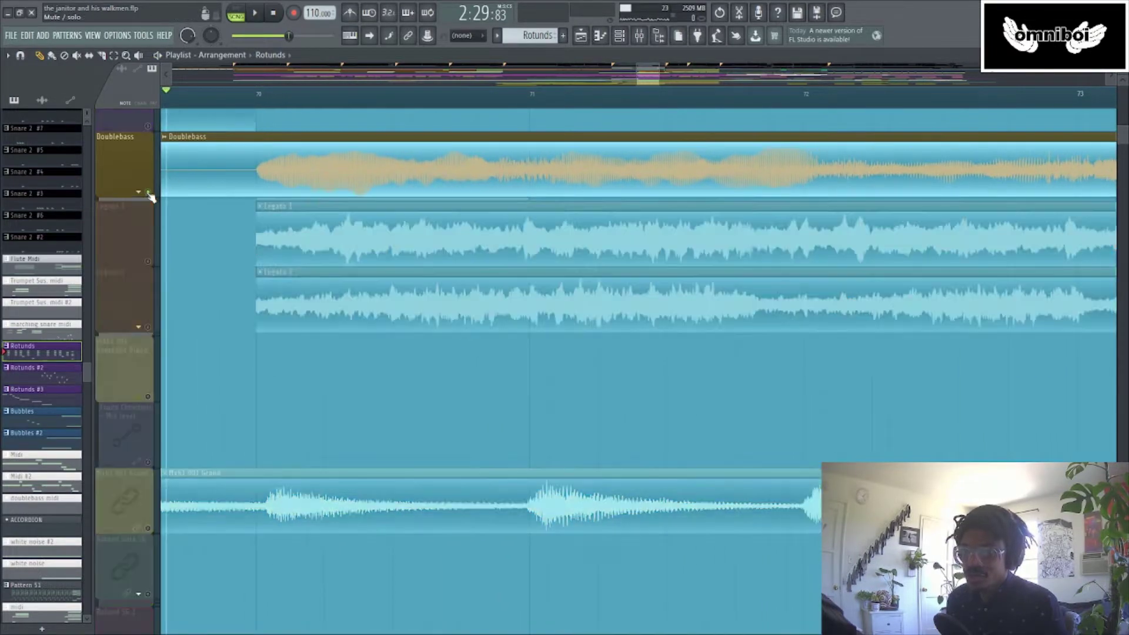
pyautogui.click(140, 194)
pyautogui.click(148, 323)
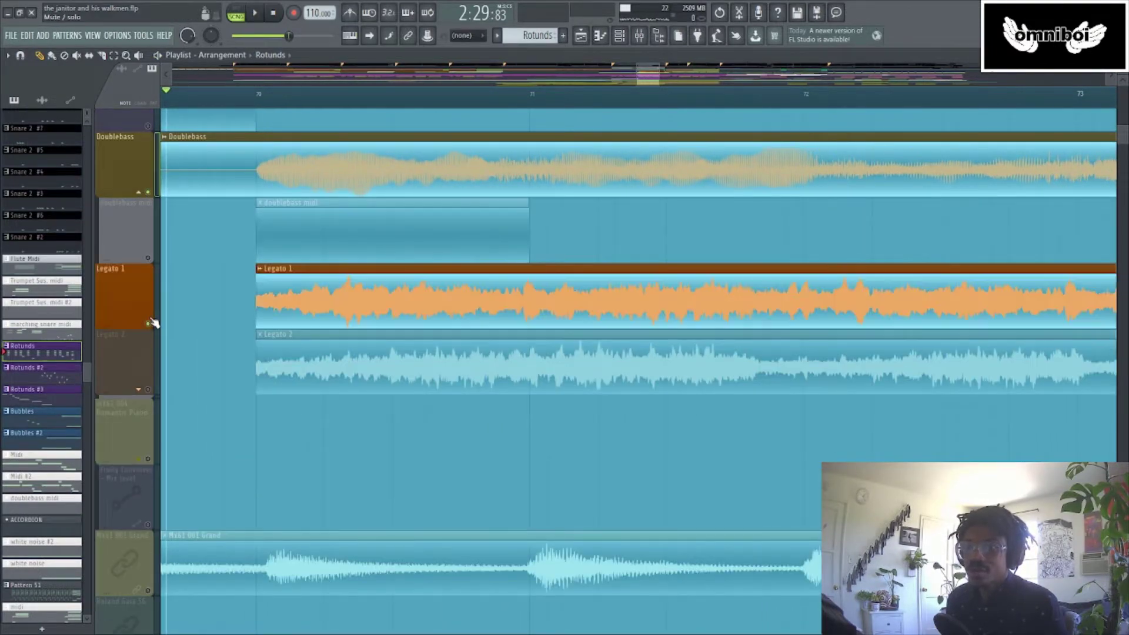
pyautogui.click(148, 390)
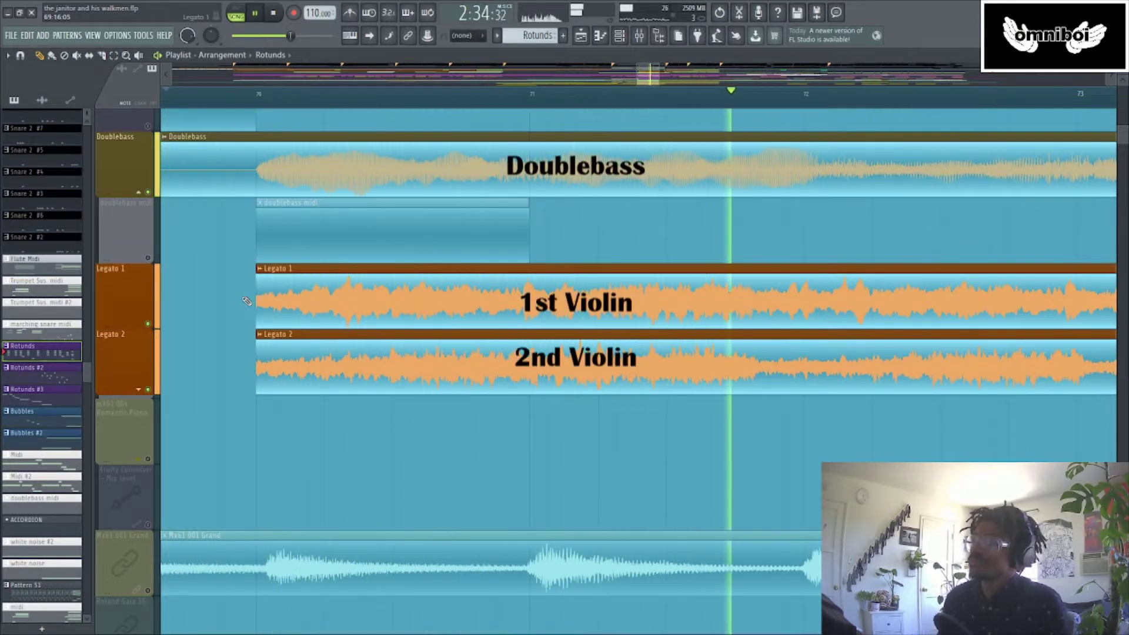
pyautogui.scroll(-3, 868, 109)
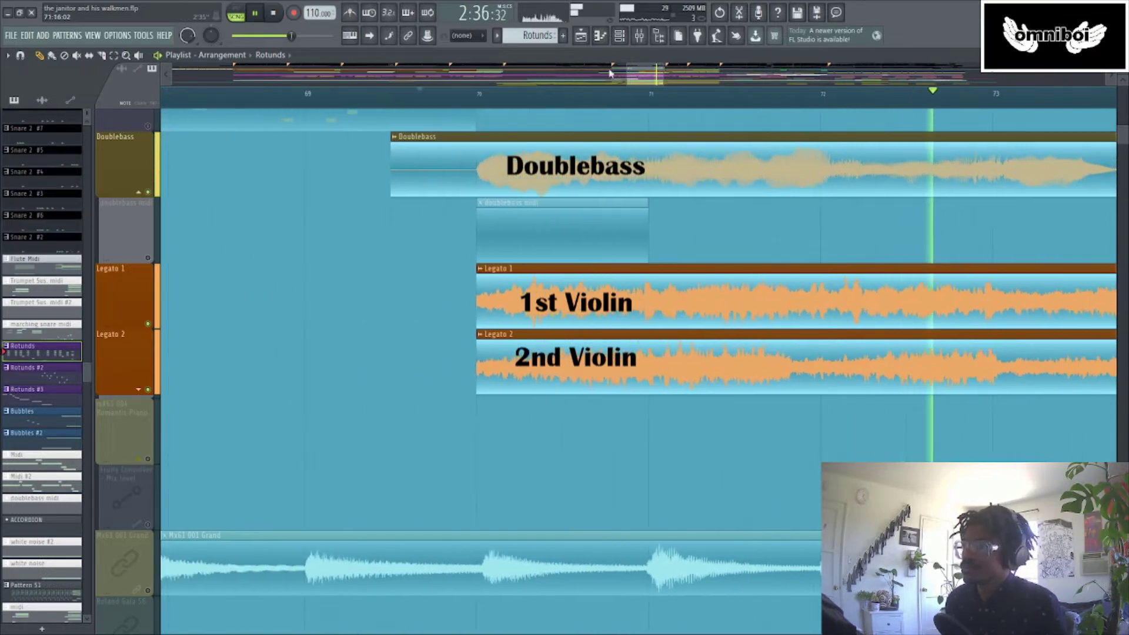
pyautogui.moveTo(650, 85); pyautogui.dragTo(659, 92)
# Replay the string passage from just before bar 70 with all tracks audible
pyautogui.press('space')
pyautogui.press('space')
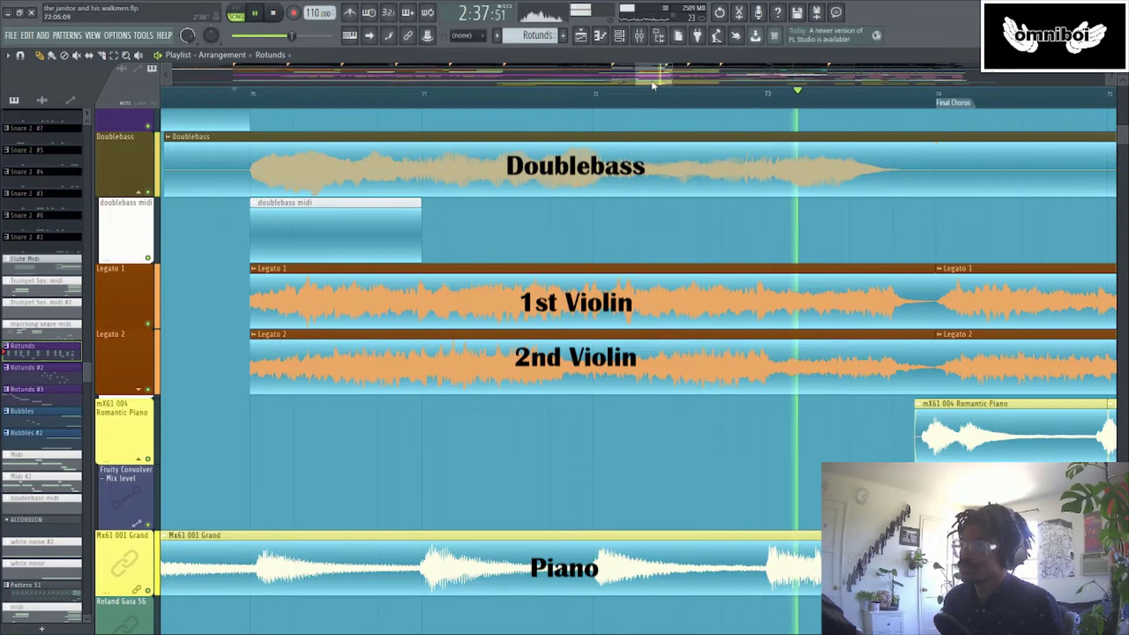
pyautogui.press('space')
# Play the full arrangement from within the Final Chorus, through the Auto marker and up to the Party marker
pyautogui.moveTo(653, 85); pyautogui.dragTo(676, 85)
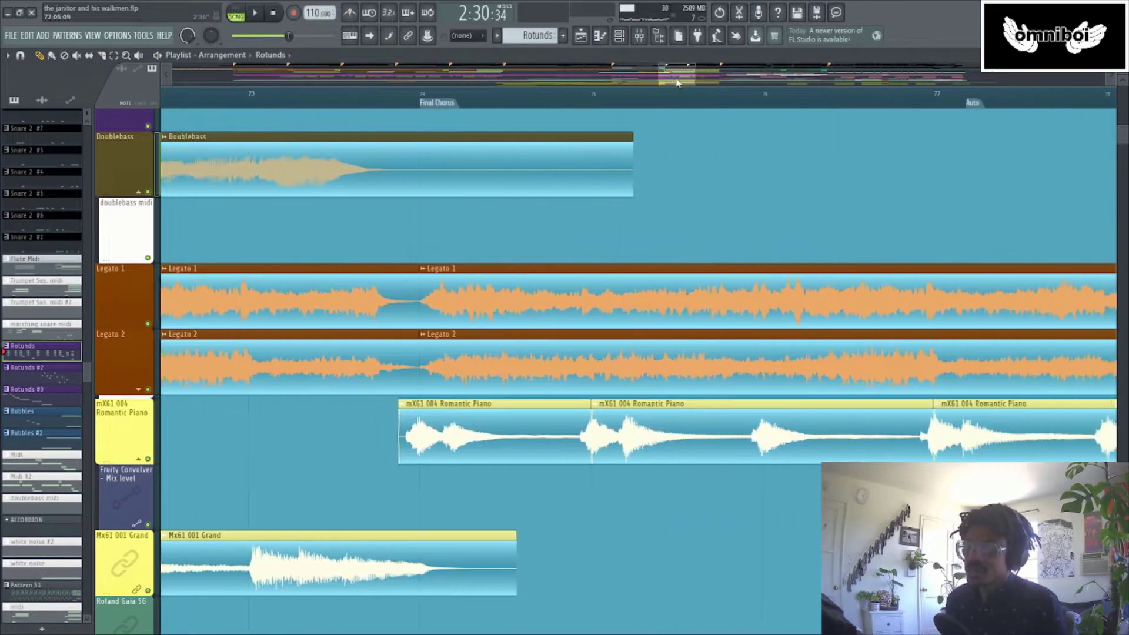
pyautogui.keyDown('ctrl'); pyautogui.click(148, 390); pyautogui.keyUp('ctrl')
pyautogui.keyDown('ctrl'); pyautogui.click(148, 390); pyautogui.keyUp('ctrl')
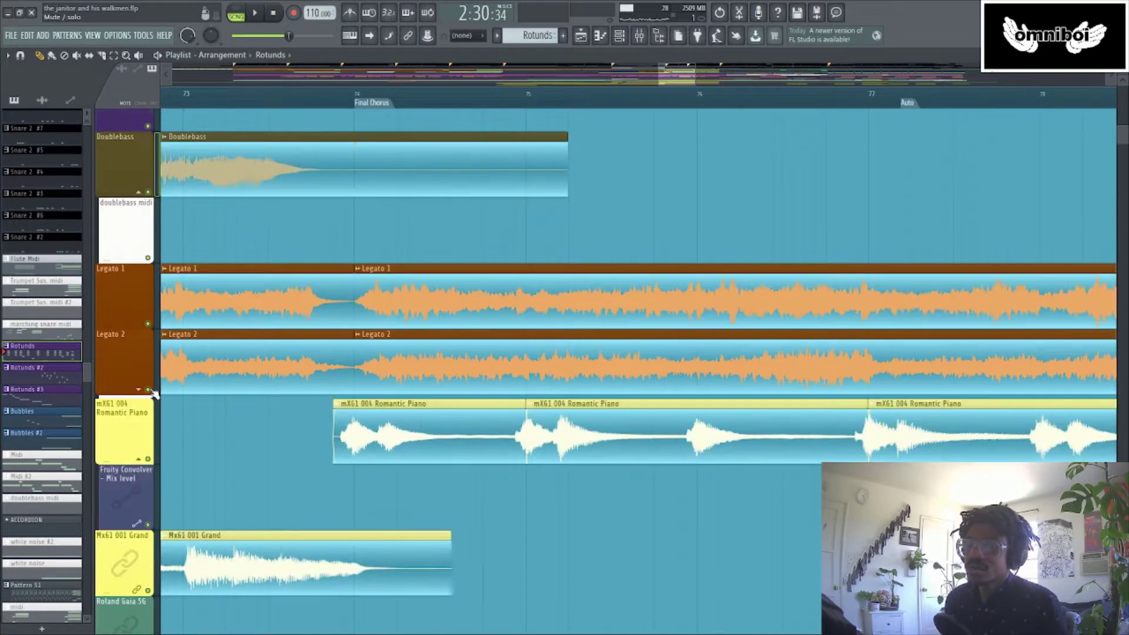
pyautogui.moveTo(688, 84); pyautogui.dragTo(680, 76)
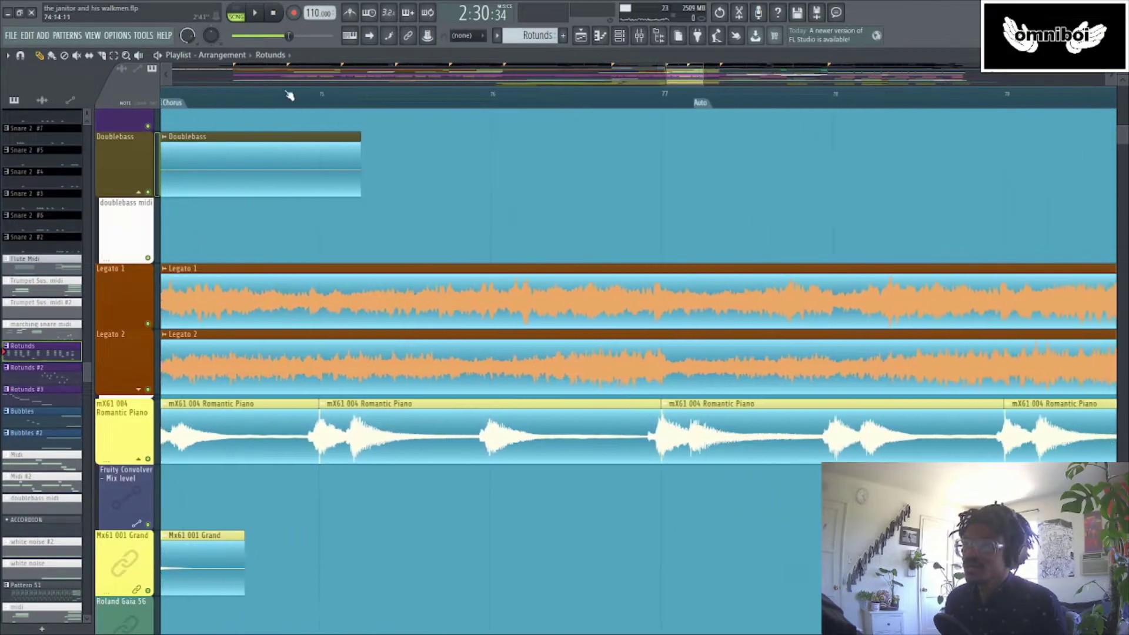
pyautogui.click(230, 93)
pyautogui.press('space')
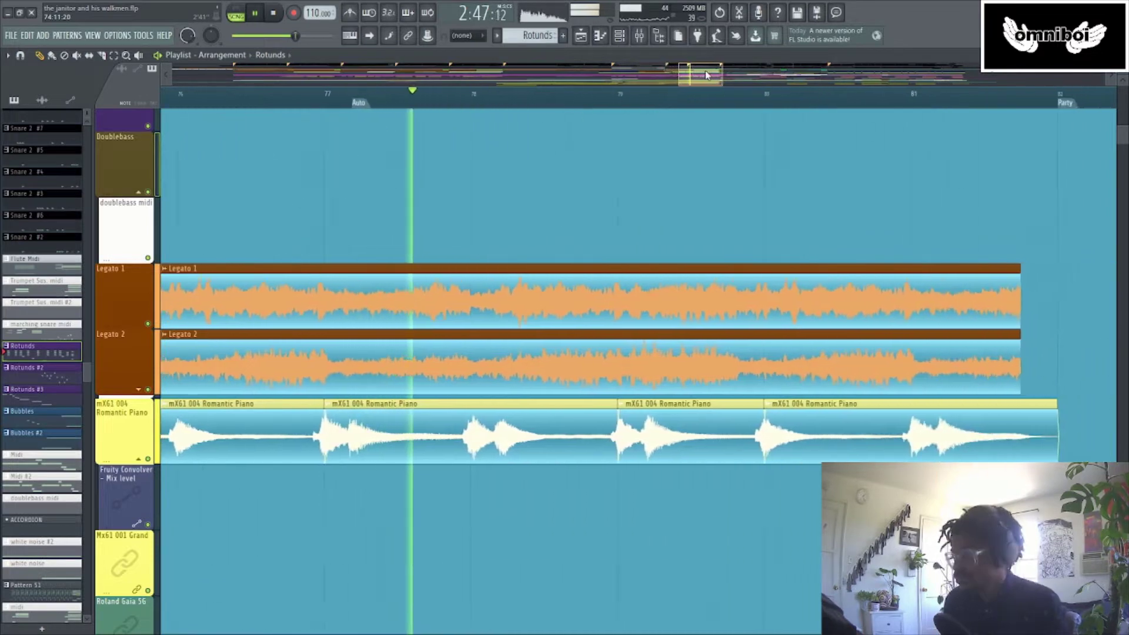
pyautogui.moveTo(705, 74); pyautogui.dragTo(726, 75)
pyautogui.scroll(-1, 845, 142)
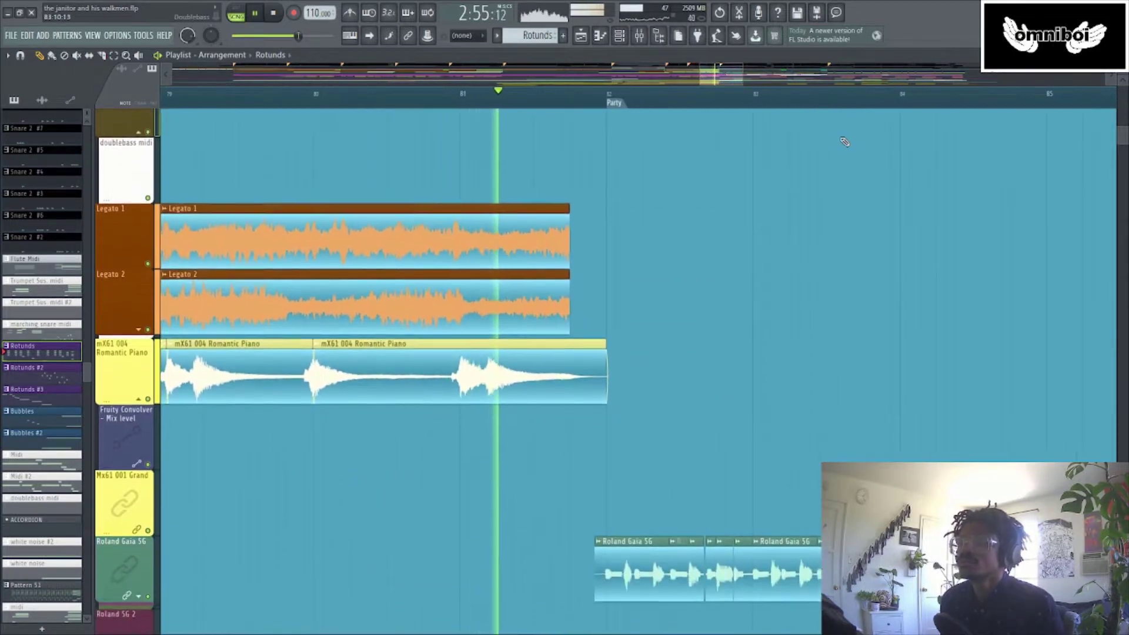
pyautogui.scroll(-1, 845, 142)
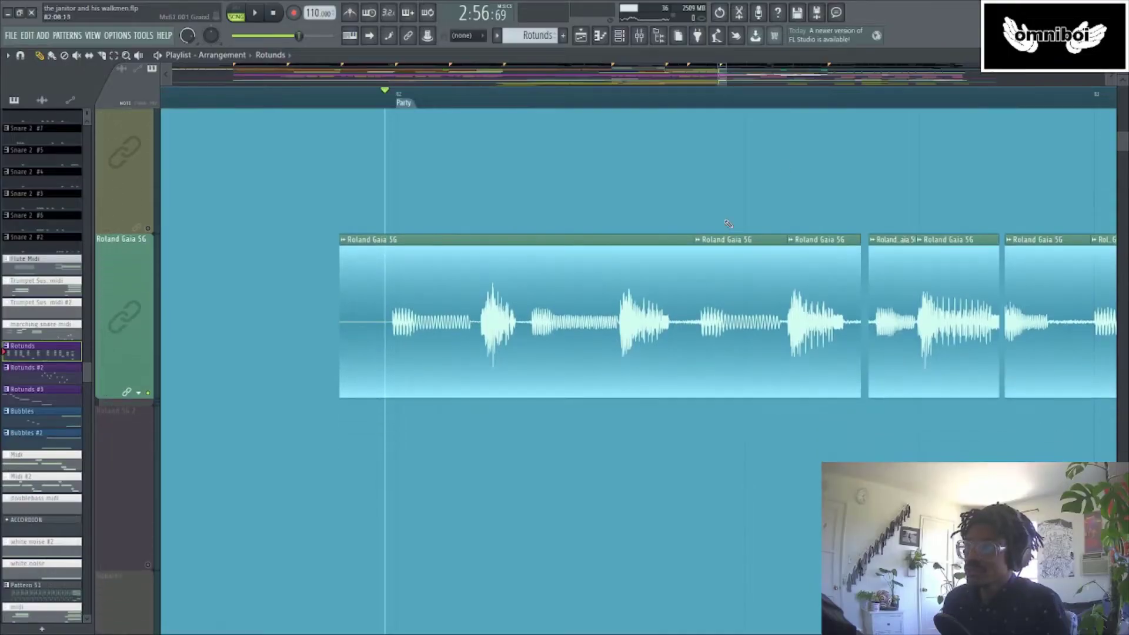
# Play the soloed Roland Gaia SG chords from the Party marker and examine the clips at the start of the section
pyautogui.scroll(-3, 826, 98)
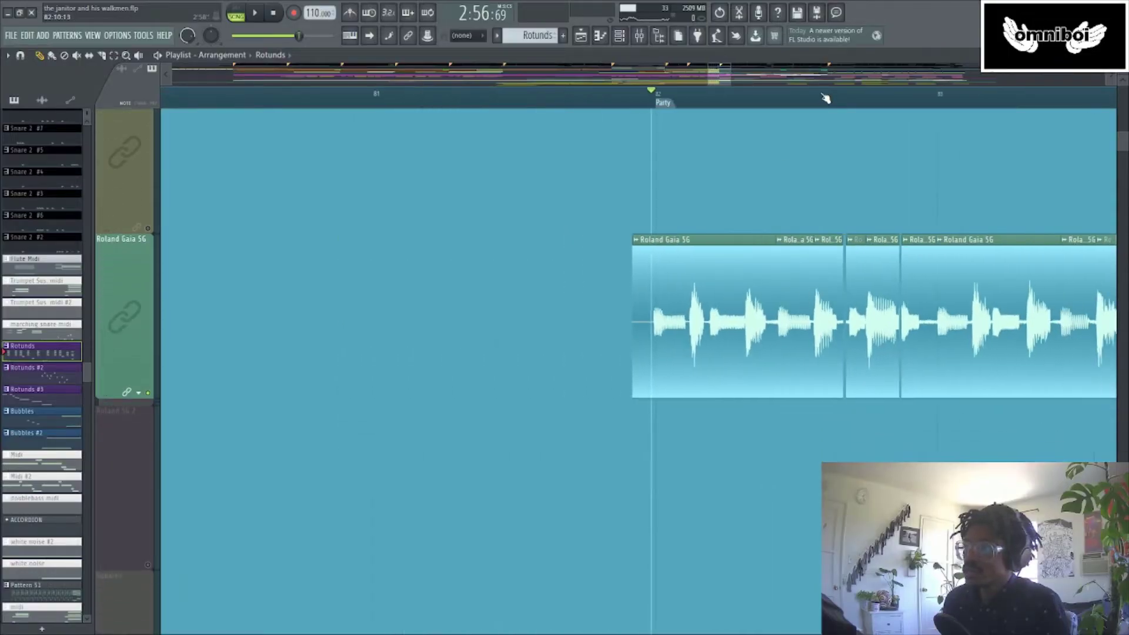
pyautogui.moveTo(729, 81); pyautogui.dragTo(740, 81)
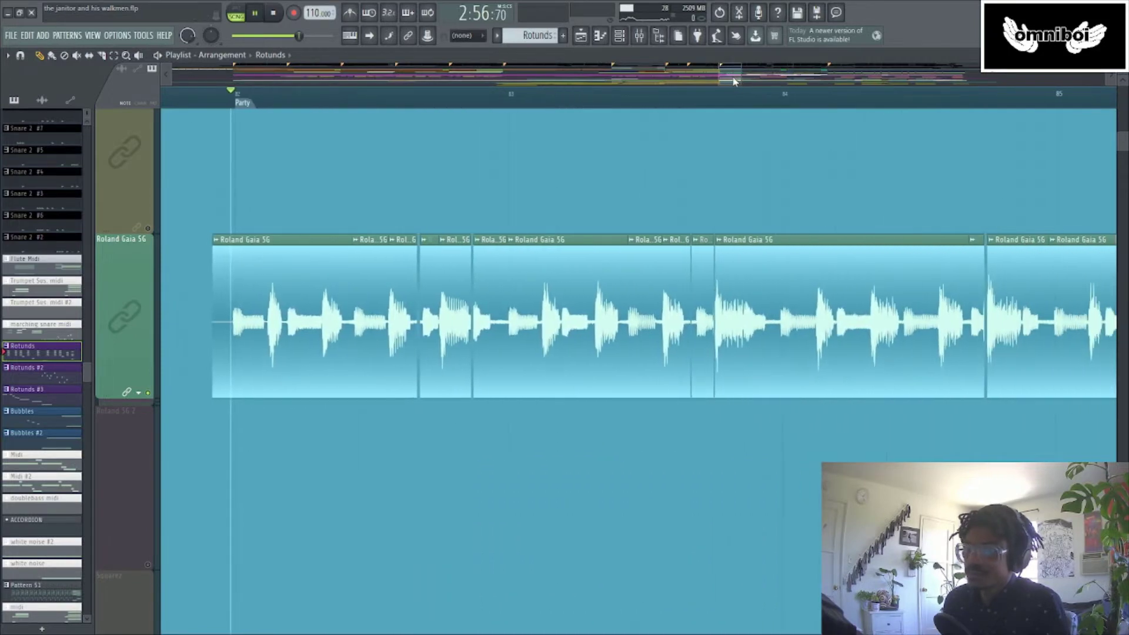
pyautogui.press('space')
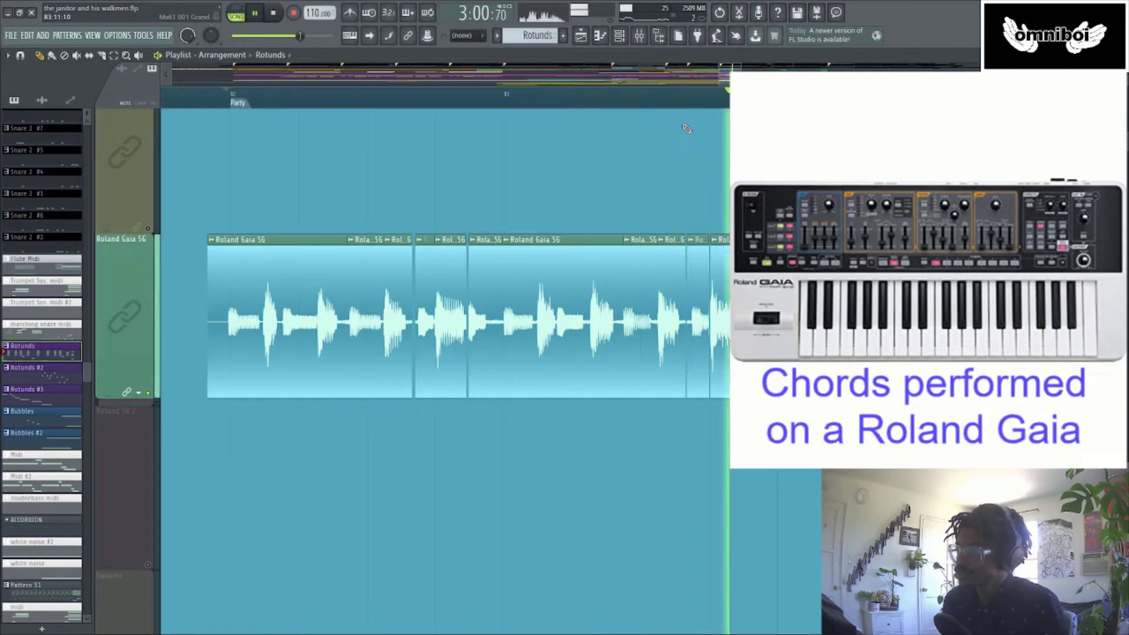
pyautogui.press('space')
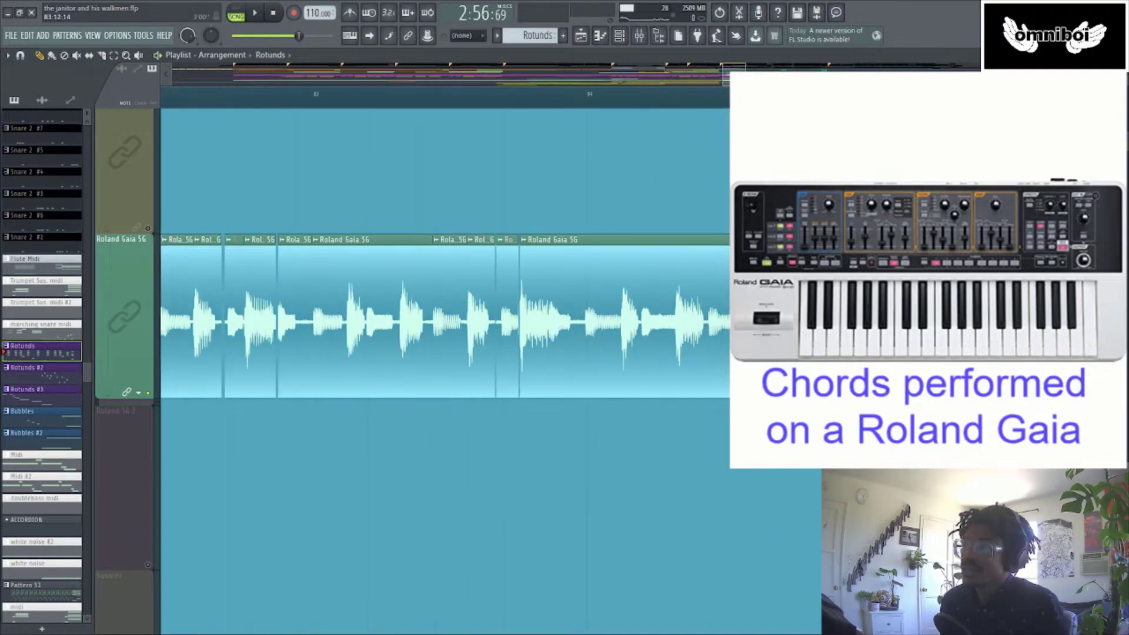
pyautogui.moveTo(730, 82); pyautogui.dragTo(725, 82)
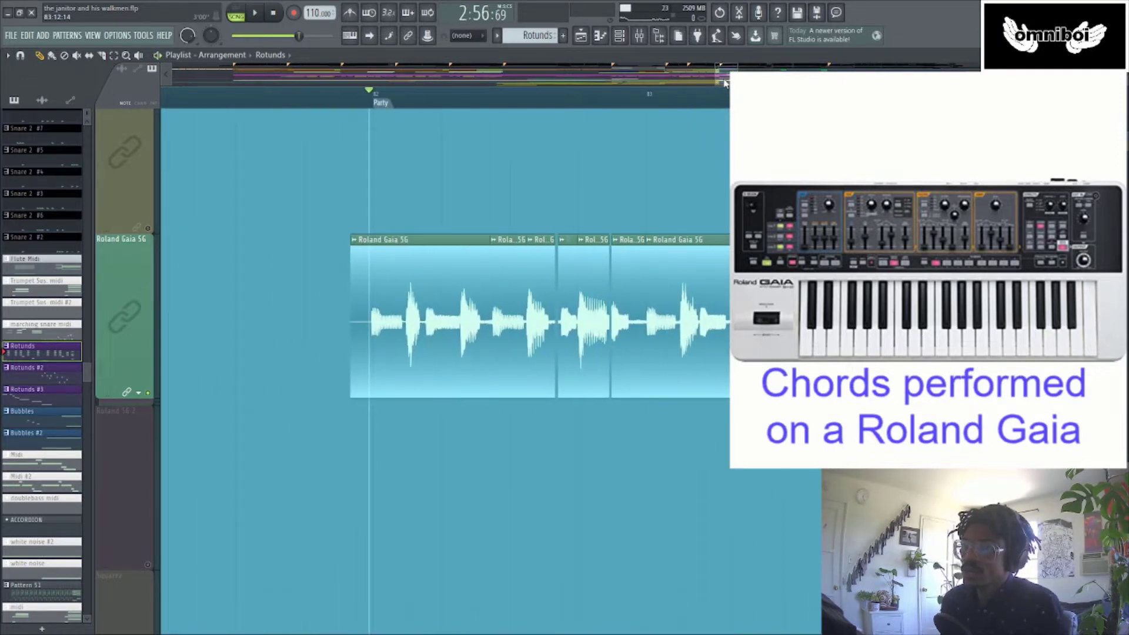
pyautogui.click(409, 237)
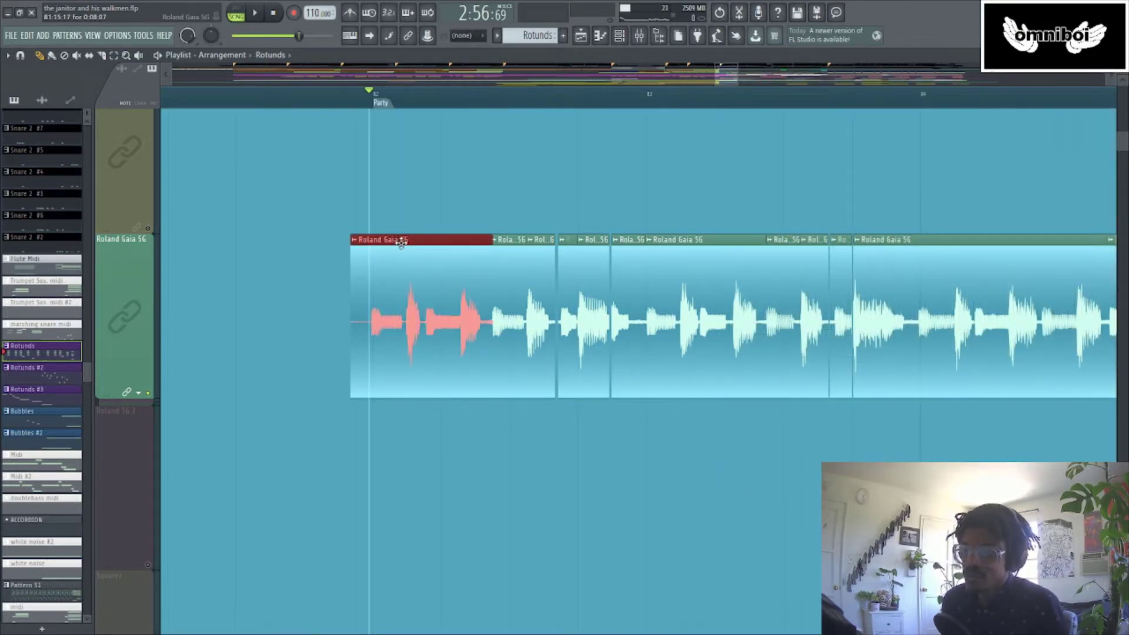
pyautogui.click(445, 220)
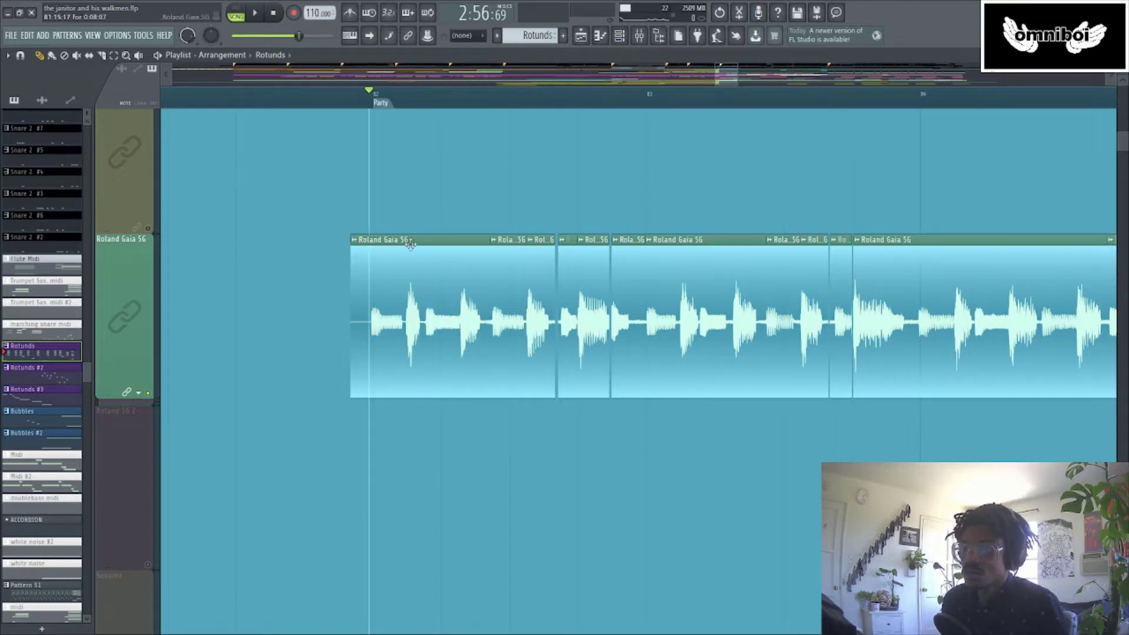
# Unsolo the Roland Gaia SG track and play the start of the Party section with all tracks audible
pyautogui.scroll(-2, 567, 250)
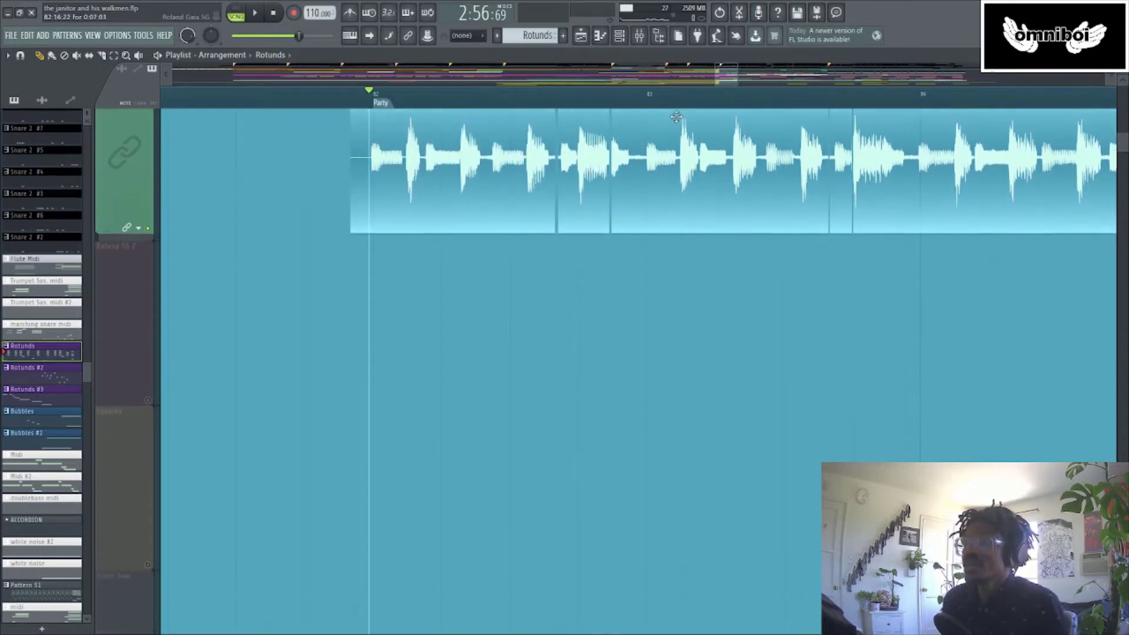
pyautogui.scroll(-4, 680, 111)
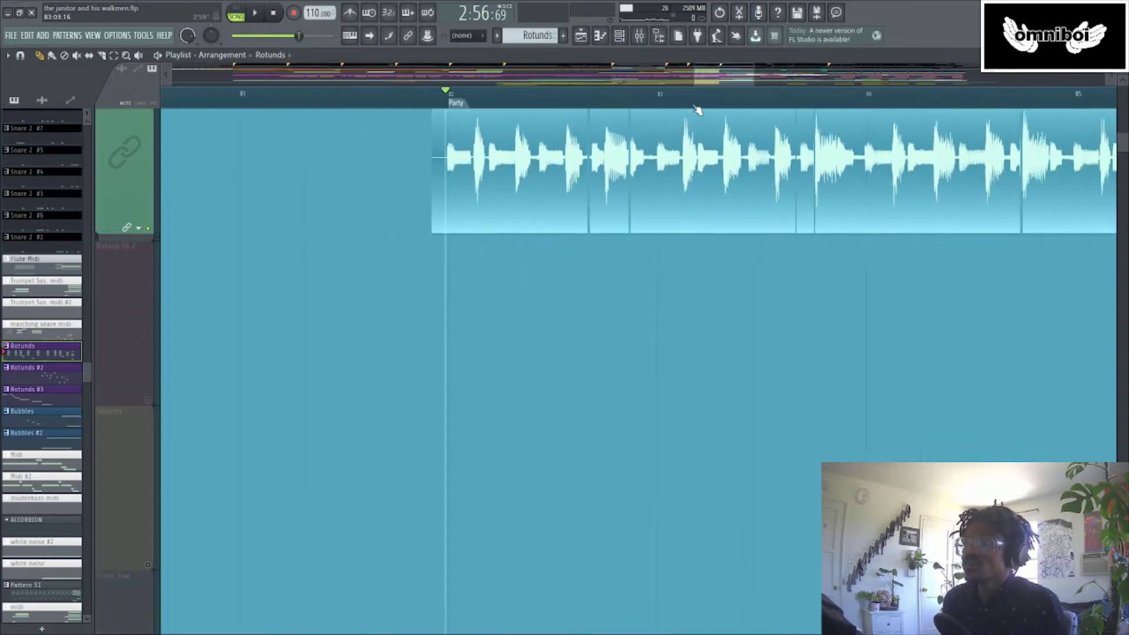
pyautogui.click(151, 228)
pyautogui.press('space')
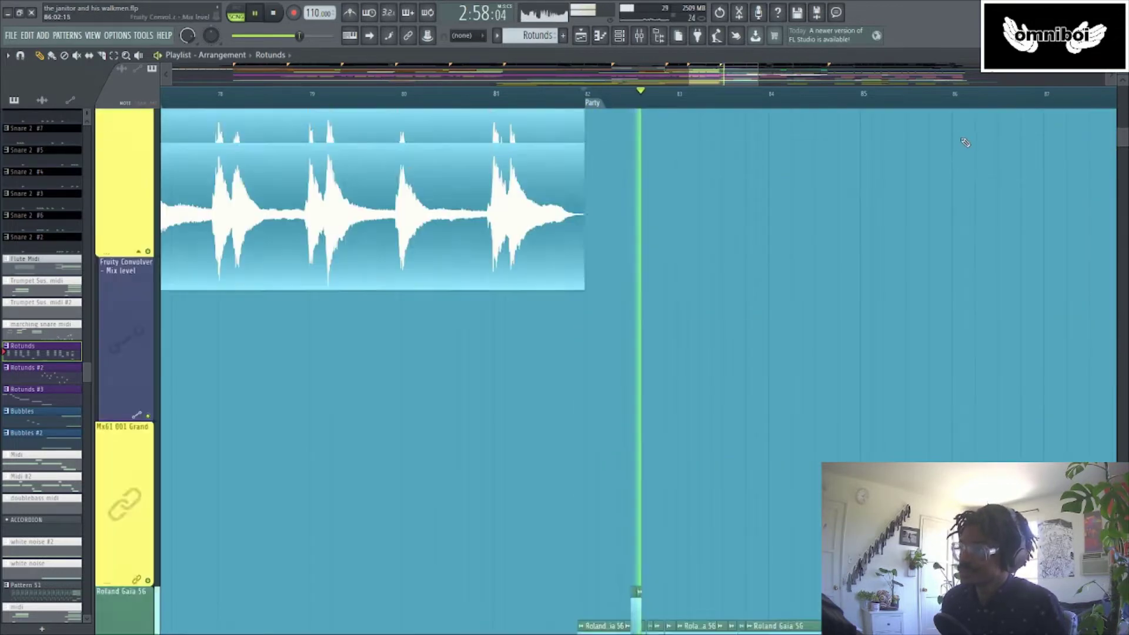
pyautogui.press('space')
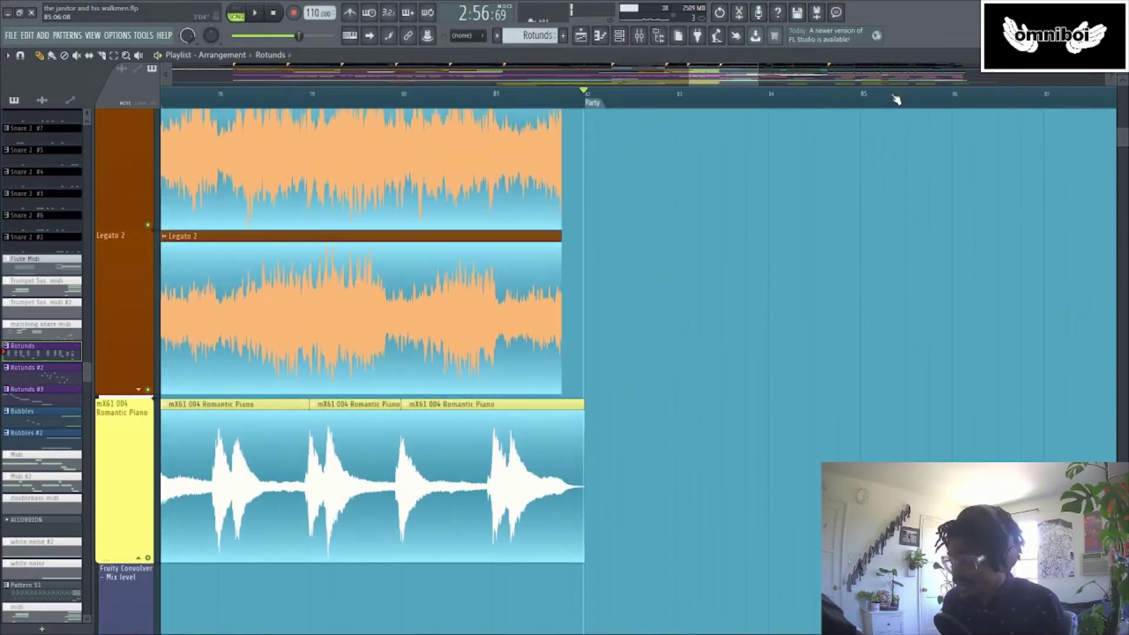
# Solo the Trumpet Sustain track in the Party section and expand its group
pyautogui.scroll(3, 895, 100)
pyautogui.scroll(-5, 735, 226)
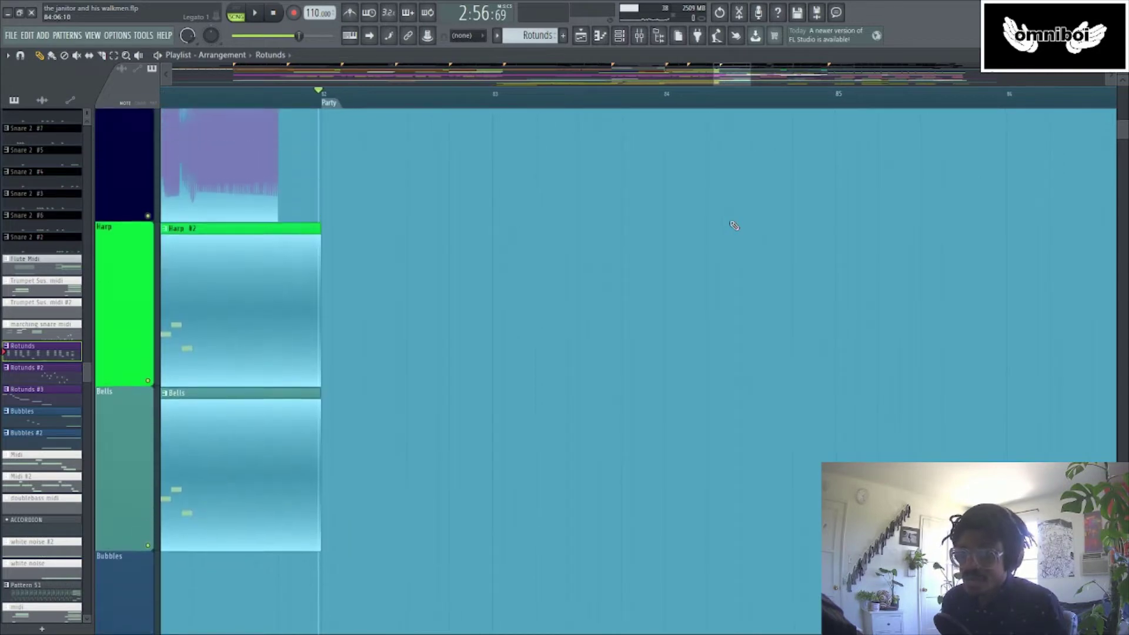
pyautogui.scroll(-10, 735, 226)
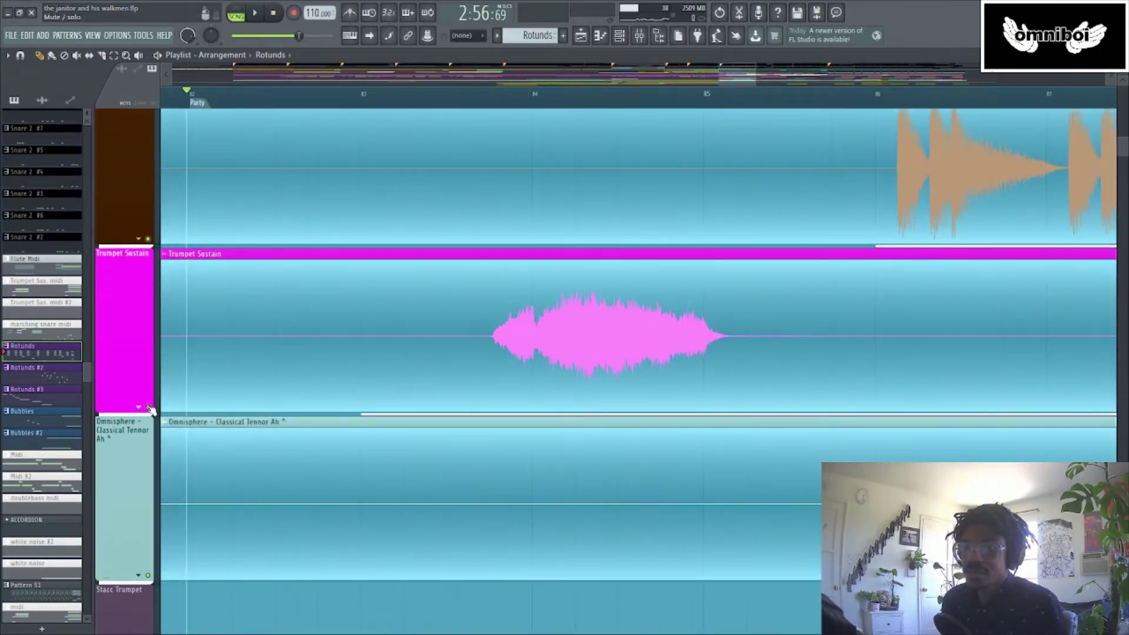
pyautogui.rightClick(148, 407)
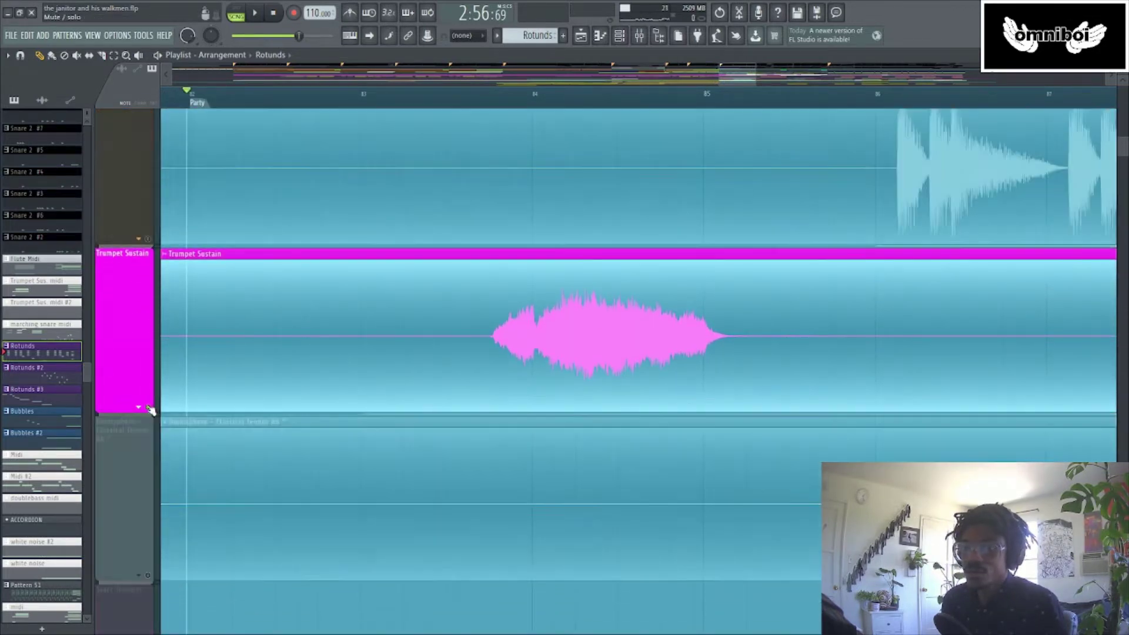
pyautogui.click(141, 409)
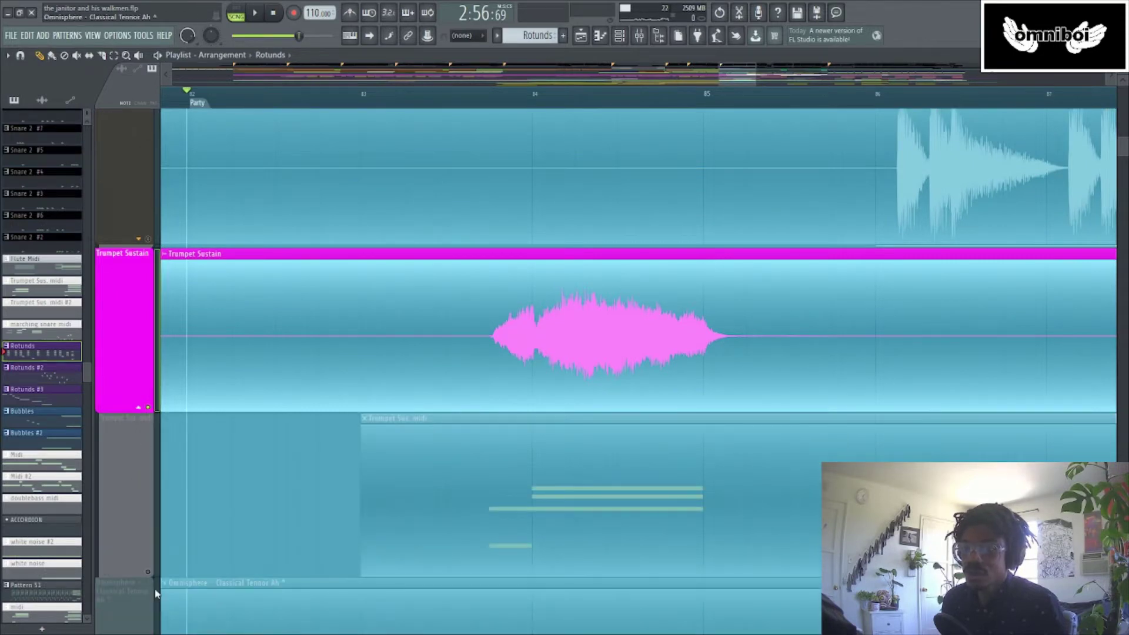
# Open the Trumpet Sus. midi pattern in the piano roll, play its notes, and return to the playlist
pyautogui.doubleClick(512, 502)
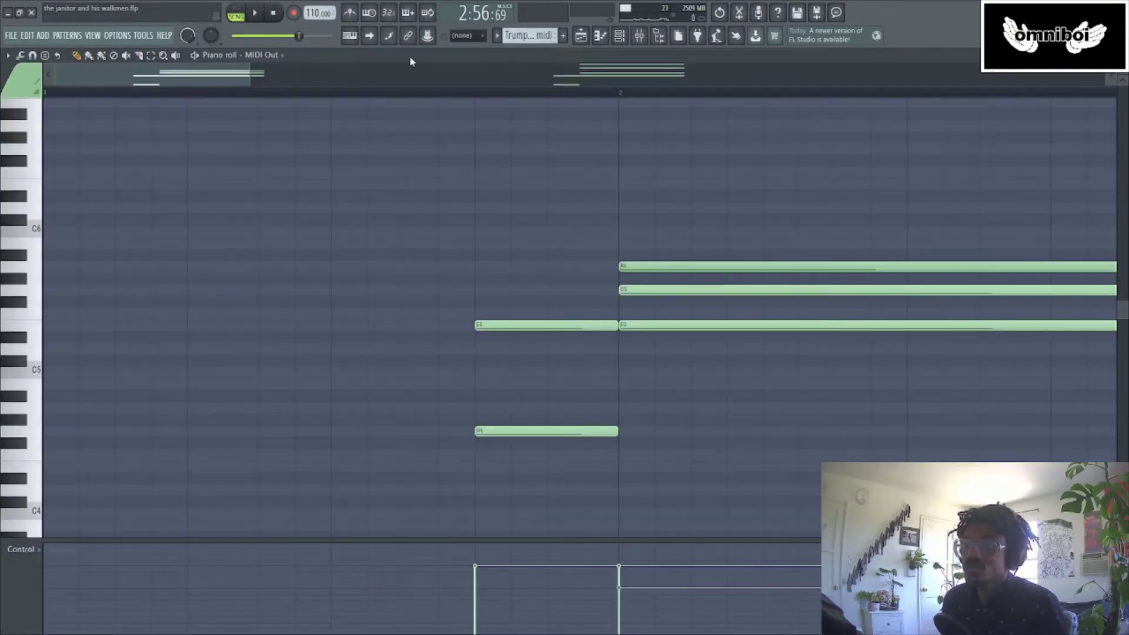
pyautogui.scroll(-4, 443, 92)
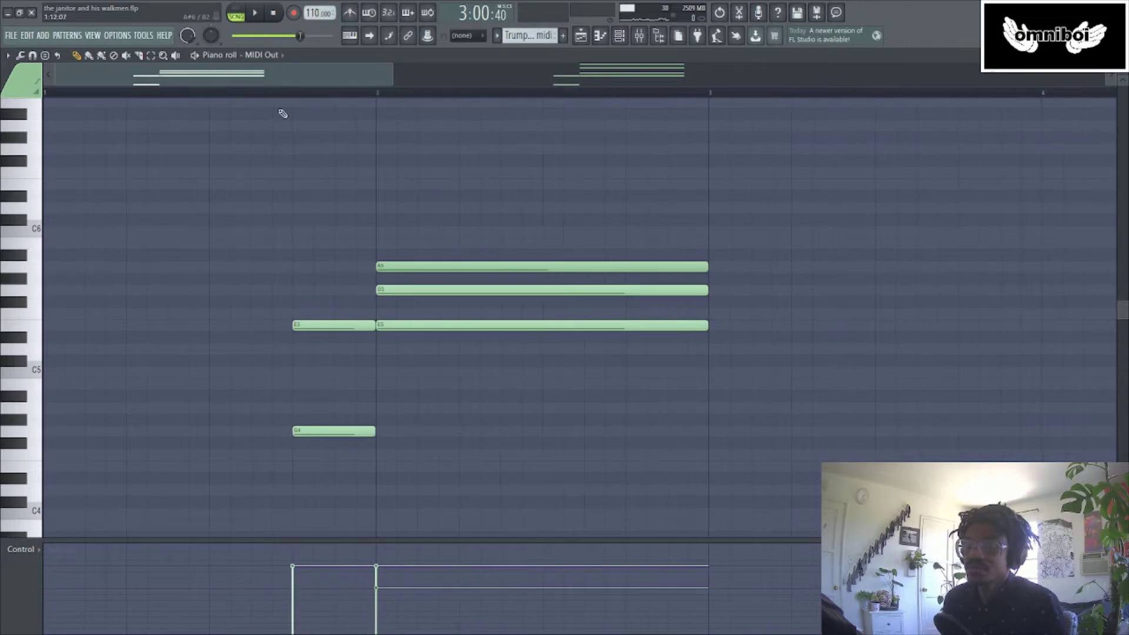
pyautogui.press('space')
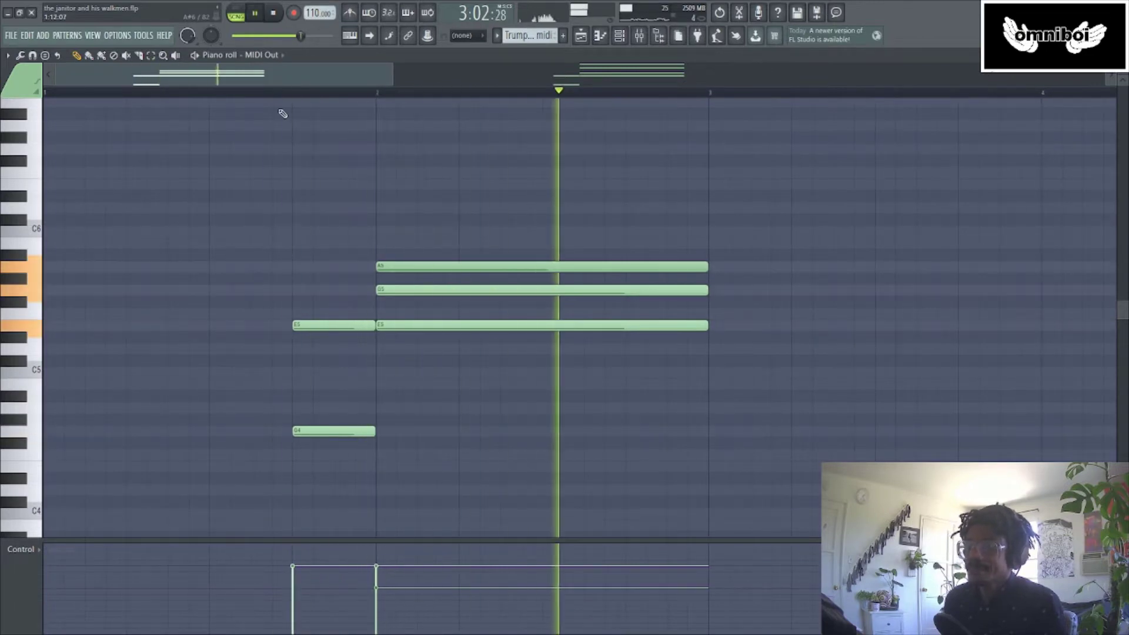
pyautogui.press('space')
pyautogui.click(588, 39)
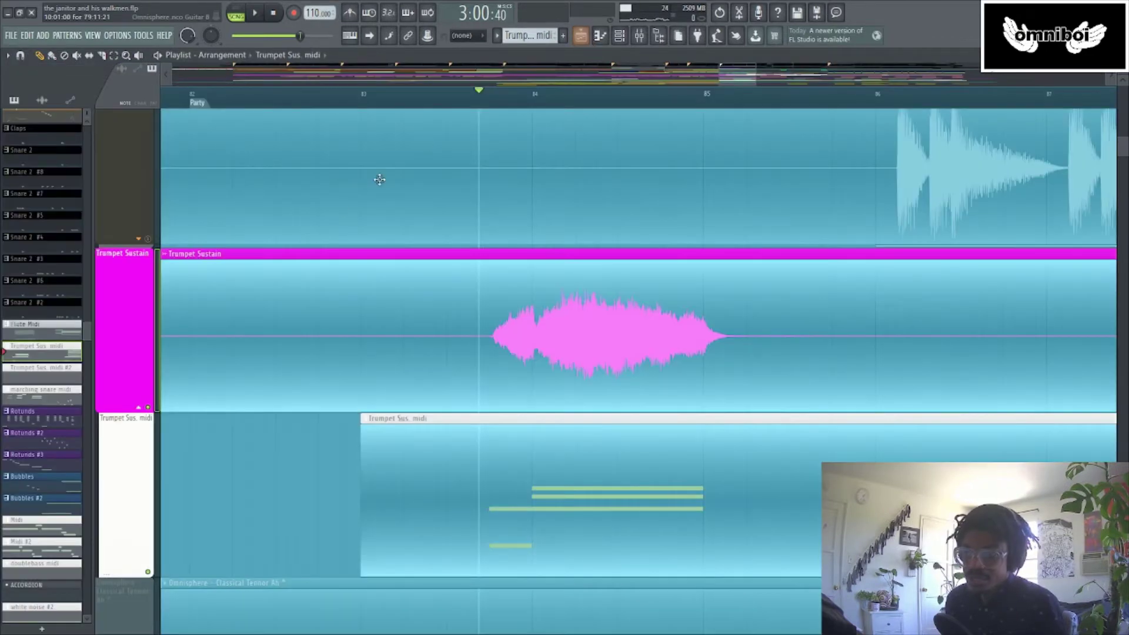
# Restore all tracks from the Trumpet Sustain solo and play the full arrangement from just before bar 84
pyautogui.rightClick(148, 408)
pyautogui.rightClick(148, 408)
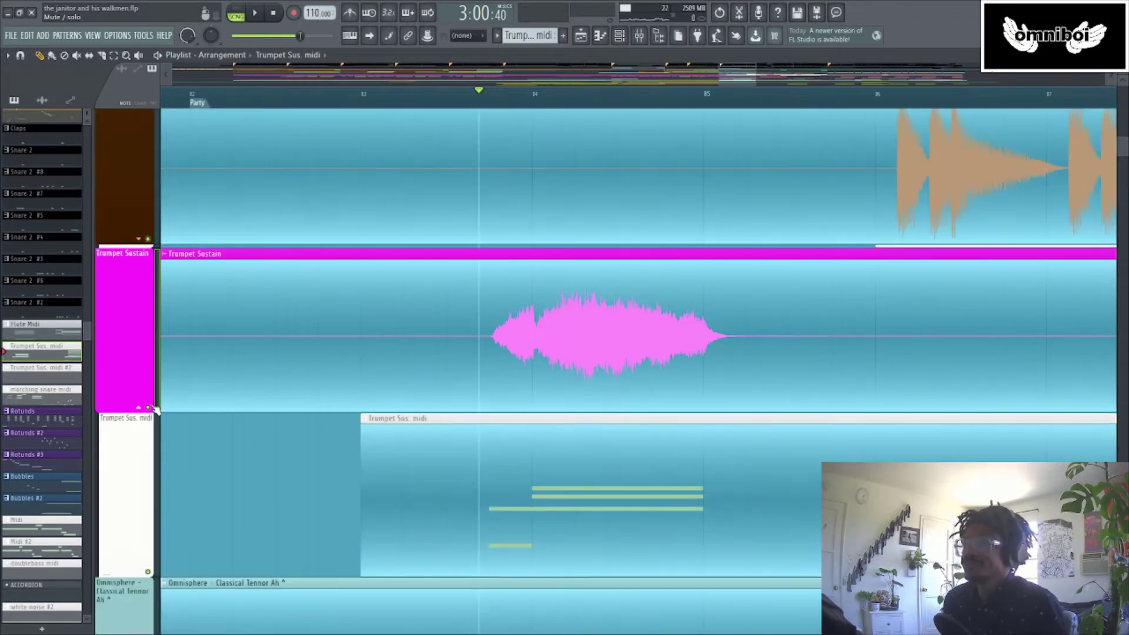
pyautogui.press('space')
pyautogui.scroll(10, 949, 172)
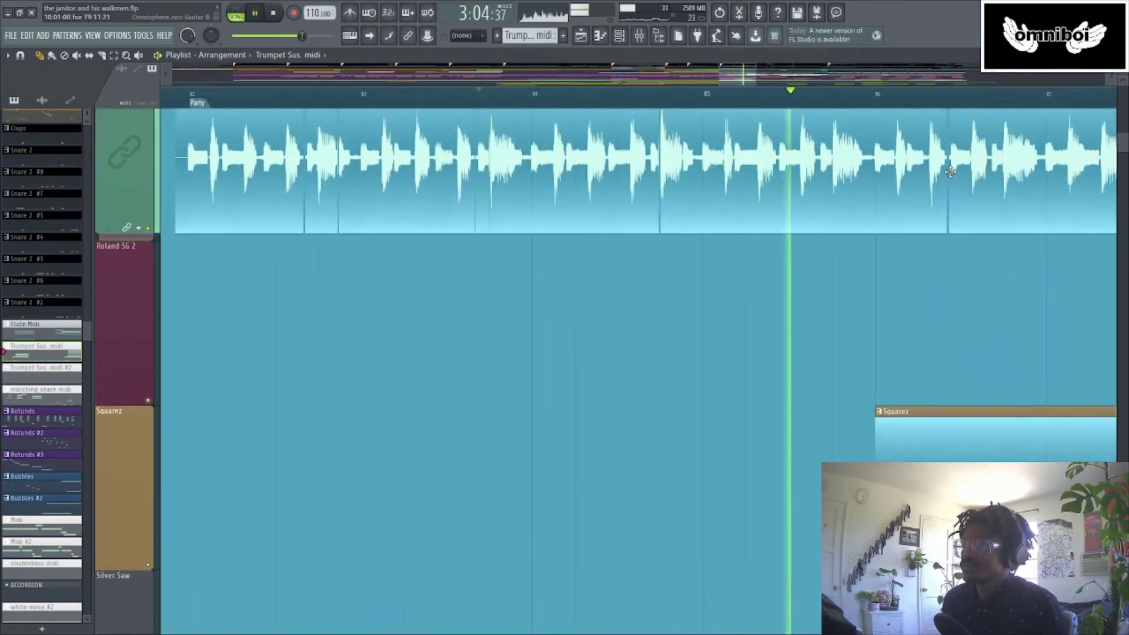
pyautogui.press('space')
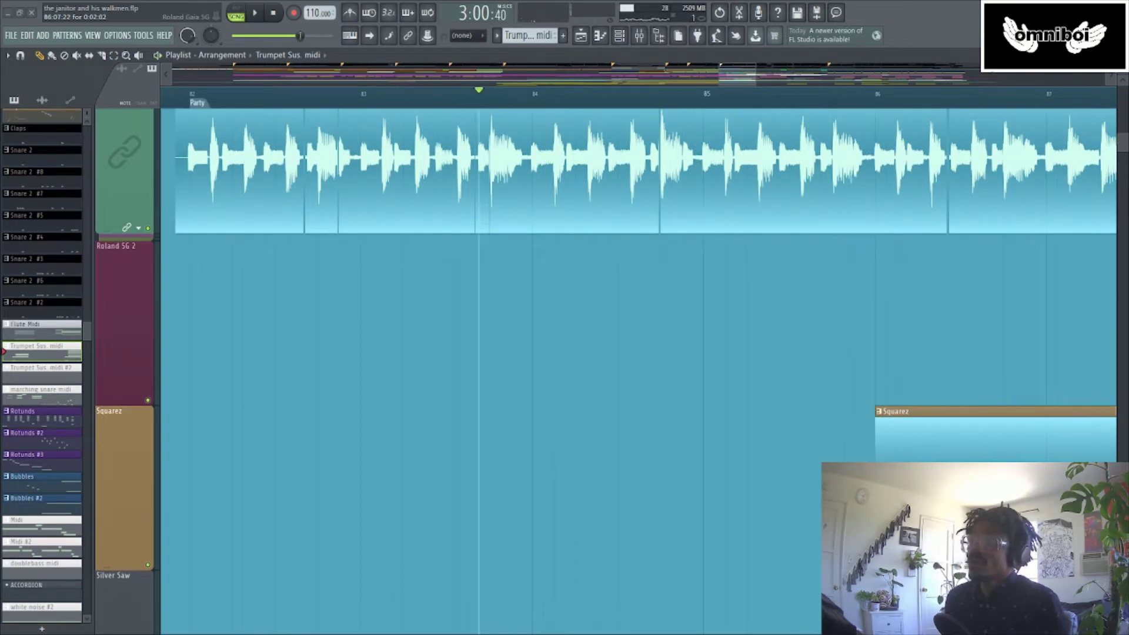
# Solo the Mx61 021 Wood Flute track and play its phrase from bar 85
pyautogui.scroll(10, 951, 171)
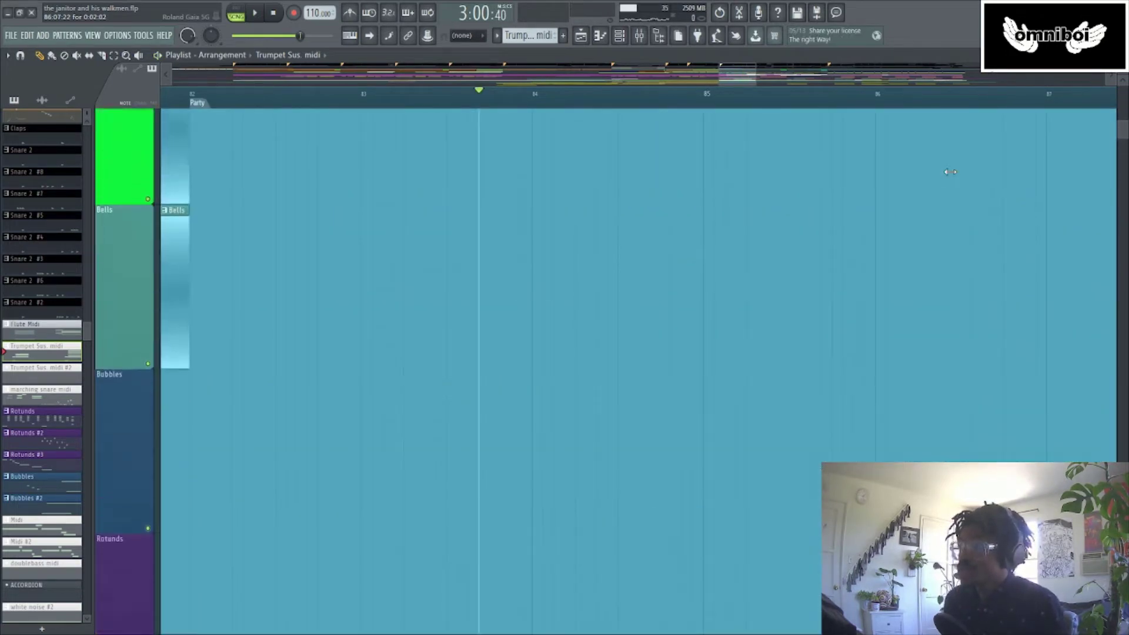
pyautogui.scroll(8, 951, 172)
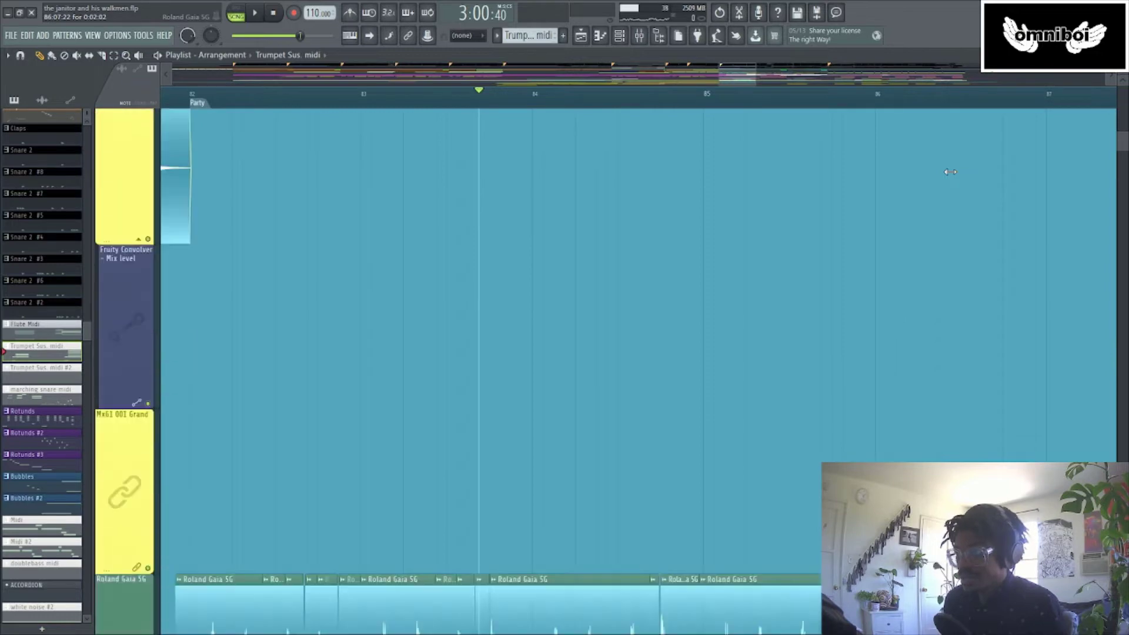
pyautogui.scroll(5, 950, 171)
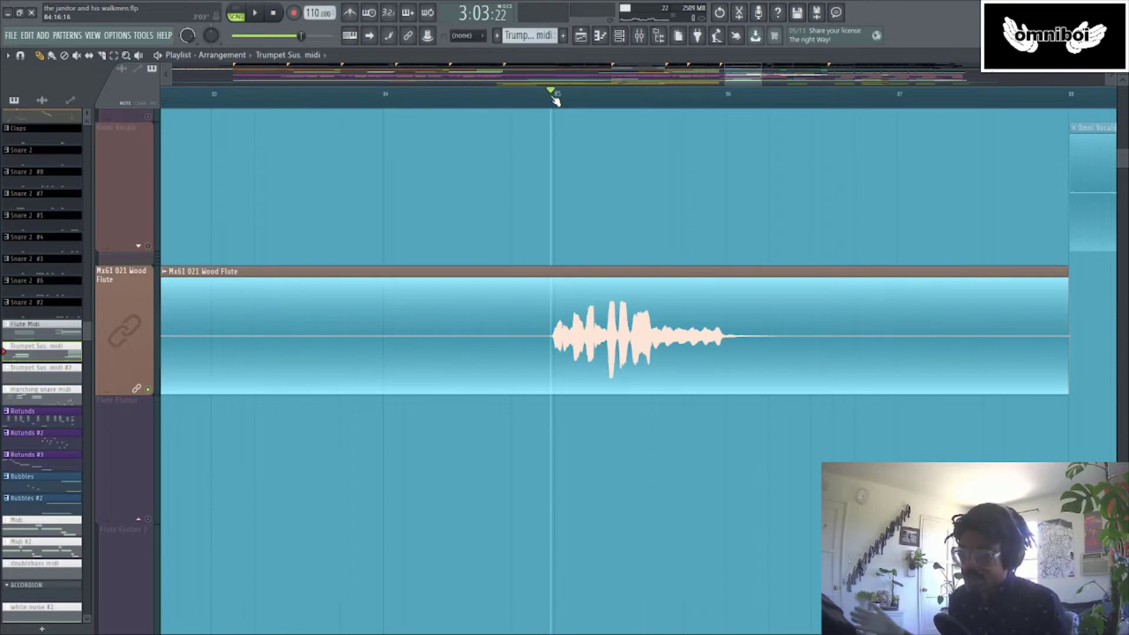
pyautogui.press('space')
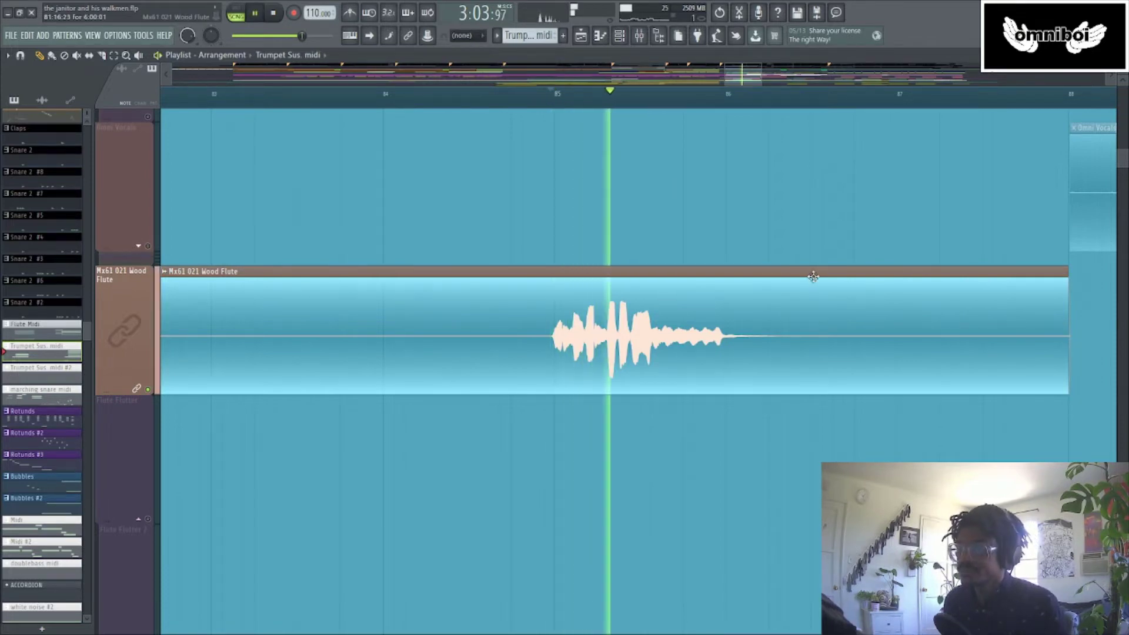
pyautogui.scroll(-3, 815, 276)
pyautogui.scroll(-4, 815, 276)
pyautogui.press('space')
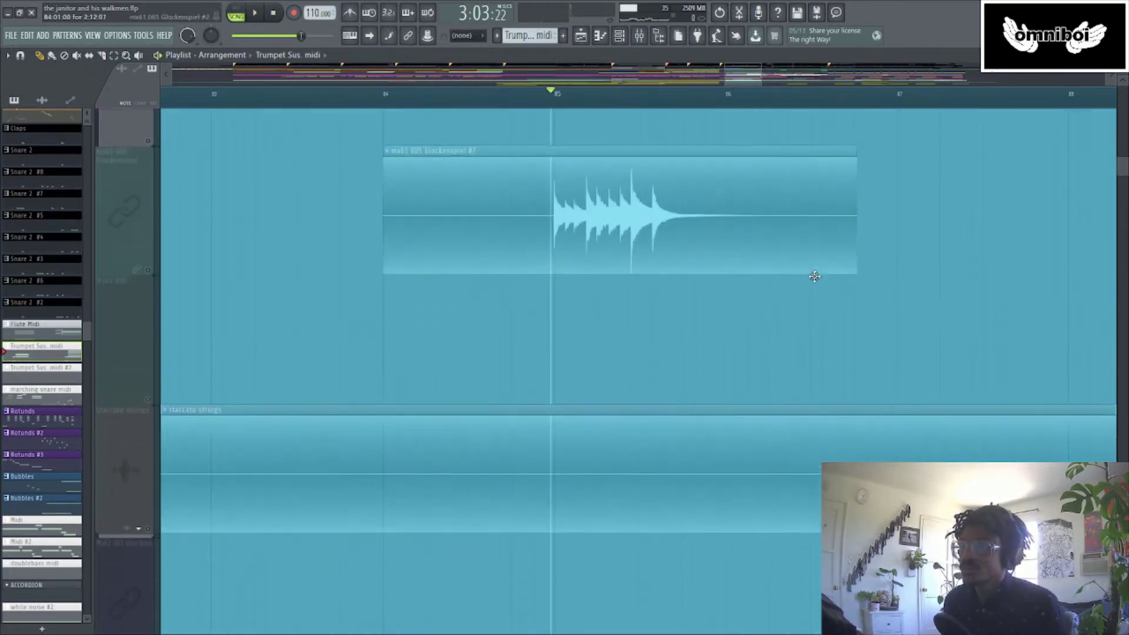
# Enable the mx61 005 Glockenspiel track and play its phrase from bar 85
pyautogui.click(149, 260)
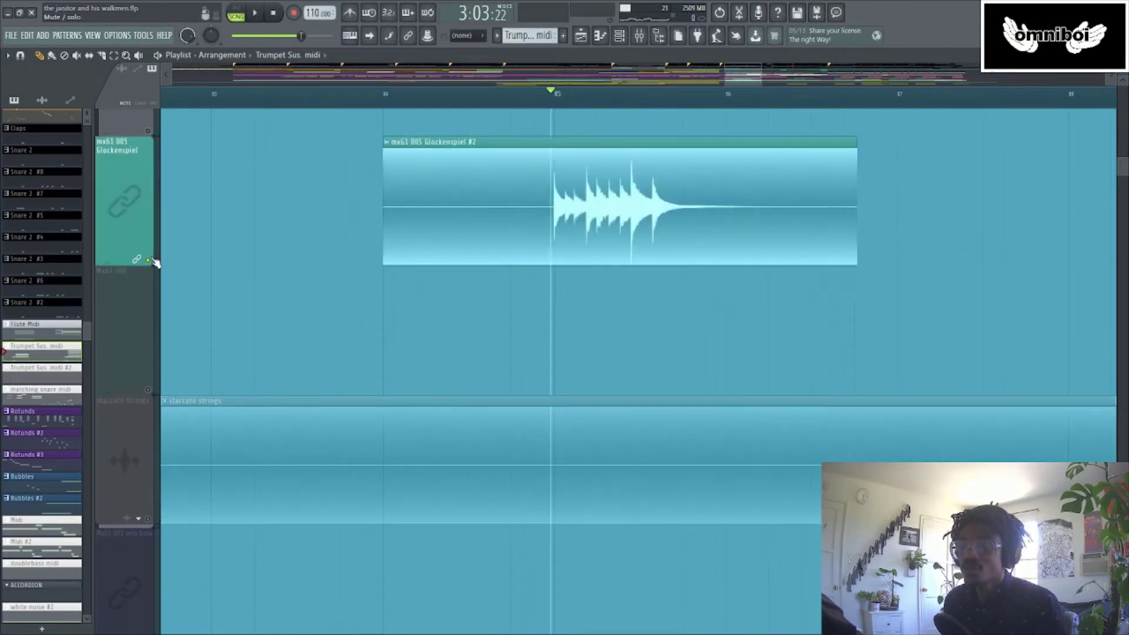
pyautogui.press('space')
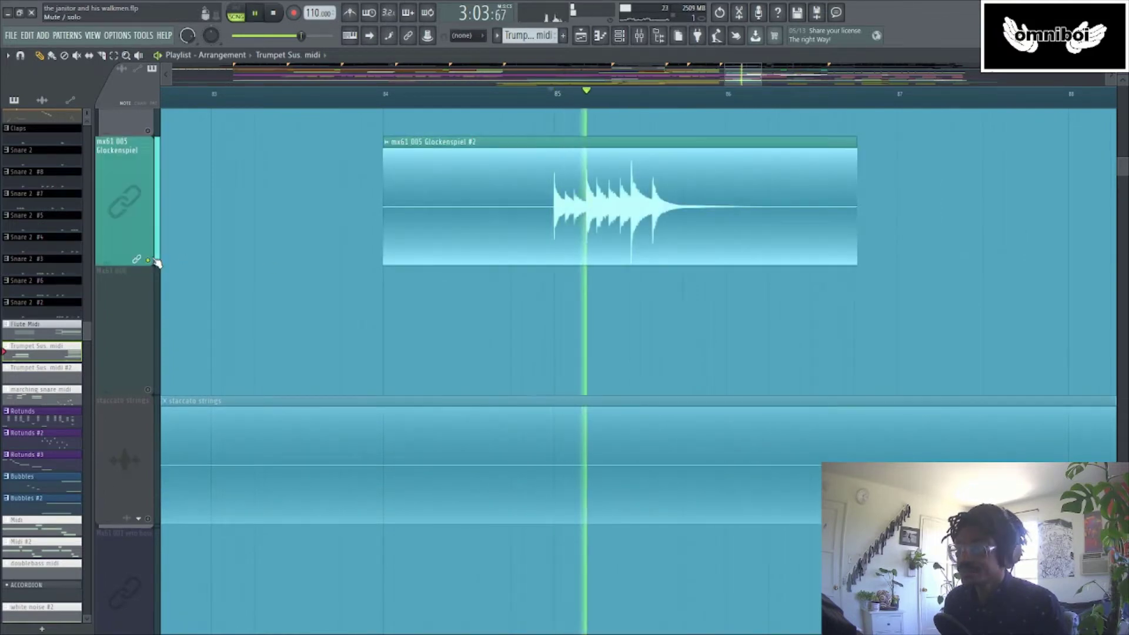
pyautogui.scroll(-4, 312, 268)
pyautogui.press('space')
# Enable the Mx61 020 sweet flute track and play its phrase from bar 85
pyautogui.scroll(1, 264, 305)
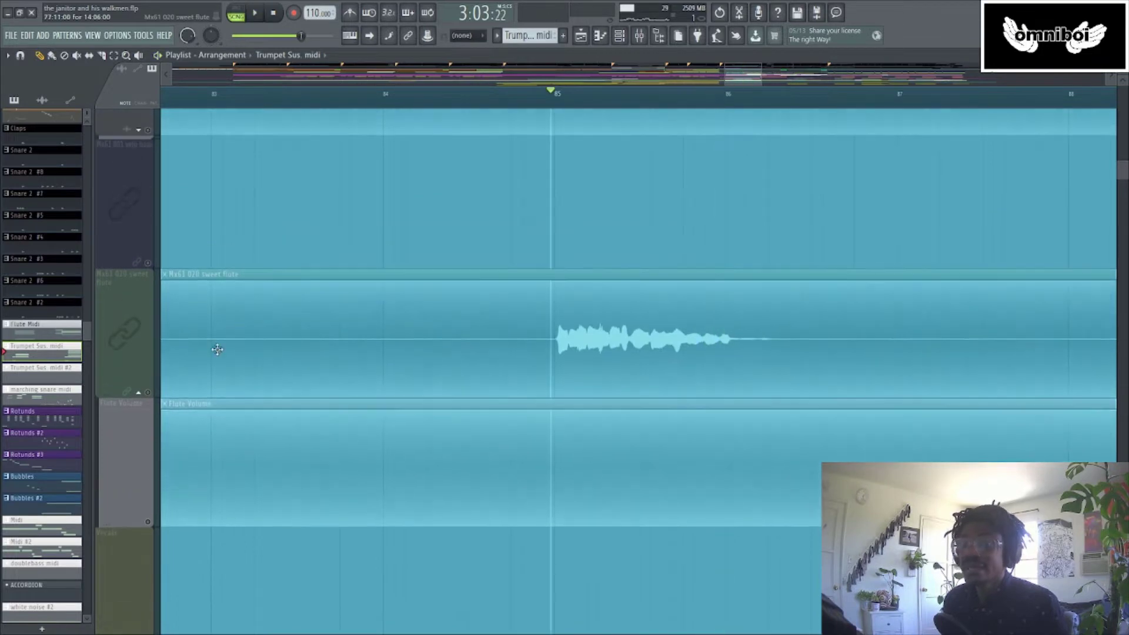
pyautogui.click(150, 393)
pyautogui.press('space')
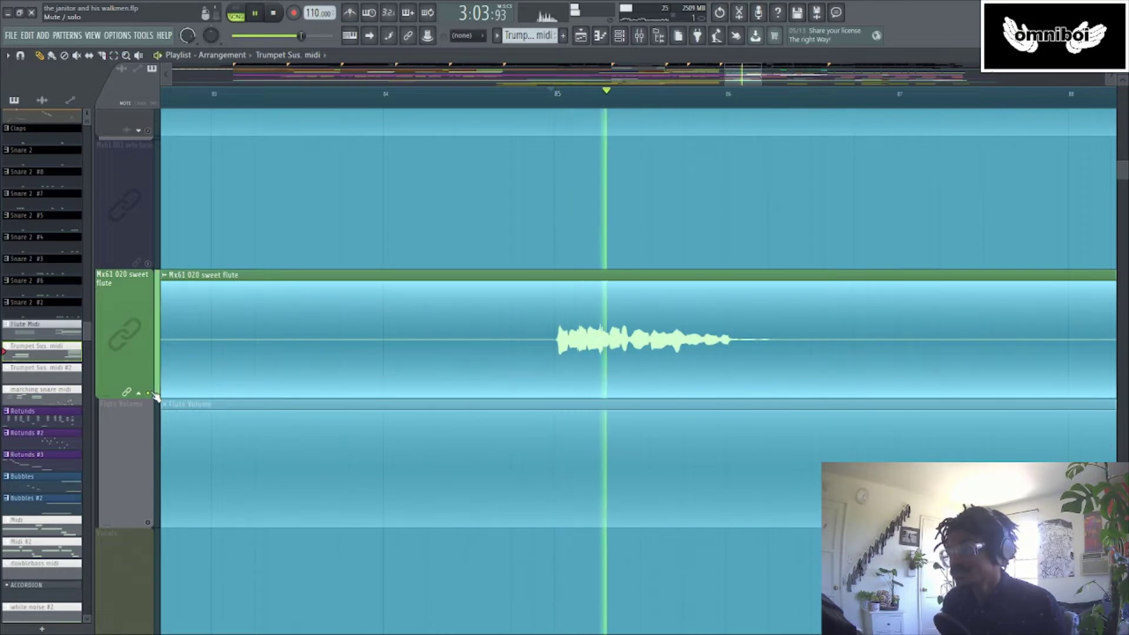
pyautogui.press('space')
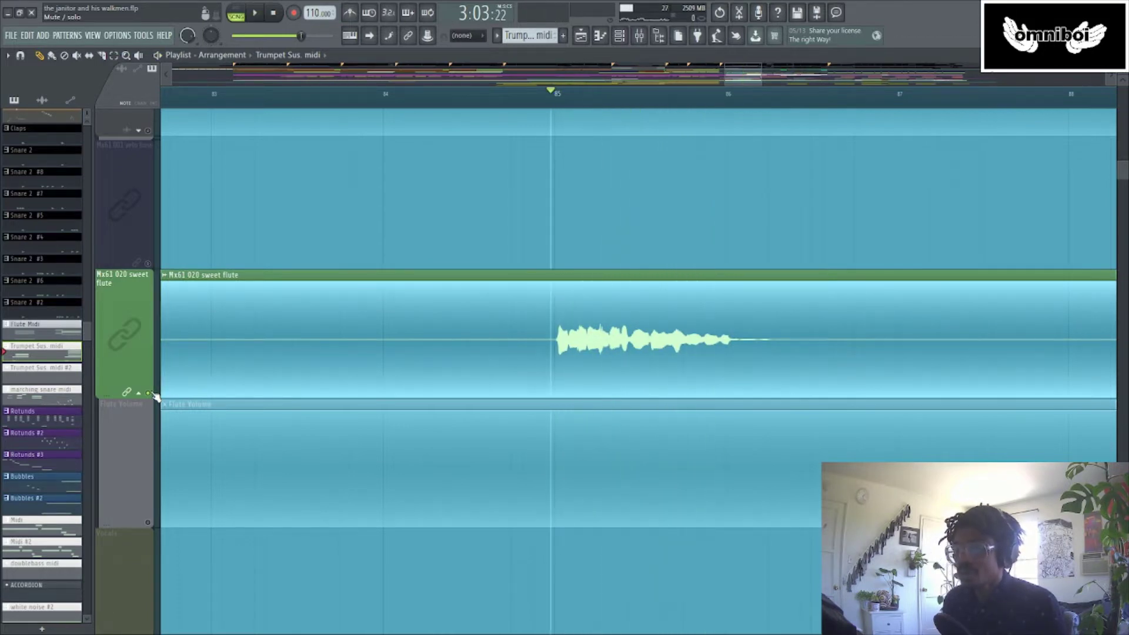
# Restore all tracks from the Mx61 020 sweet flute solo and play the full arrangement from bar 84
pyautogui.keyDown('ctrl'); pyautogui.click(150, 393); pyautogui.keyUp('ctrl')
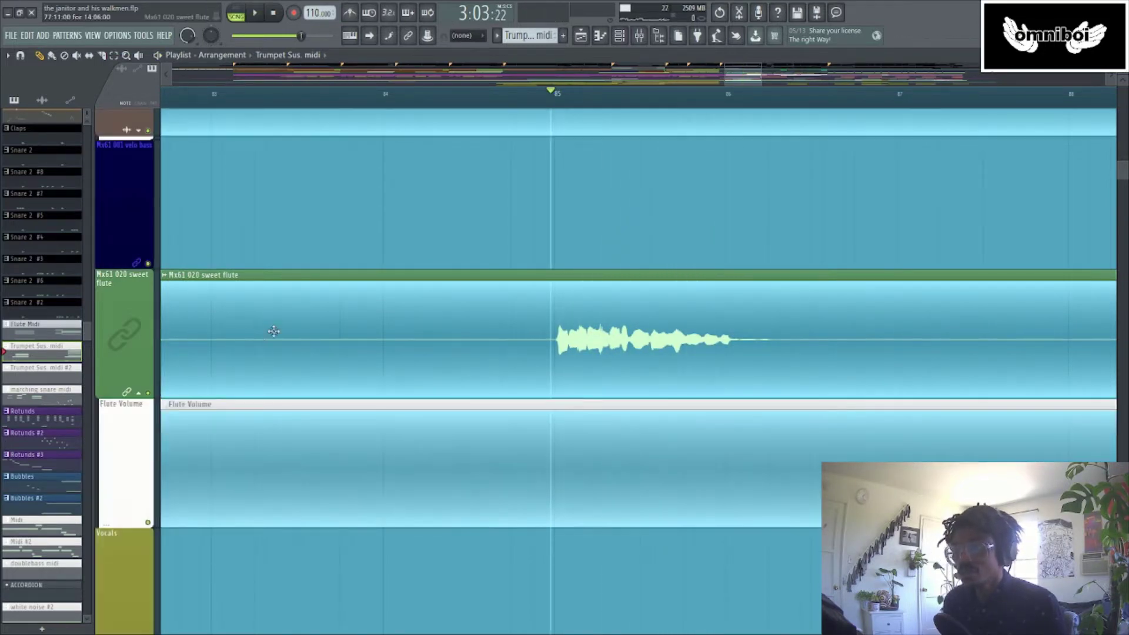
pyautogui.click(394, 104)
pyautogui.press('space')
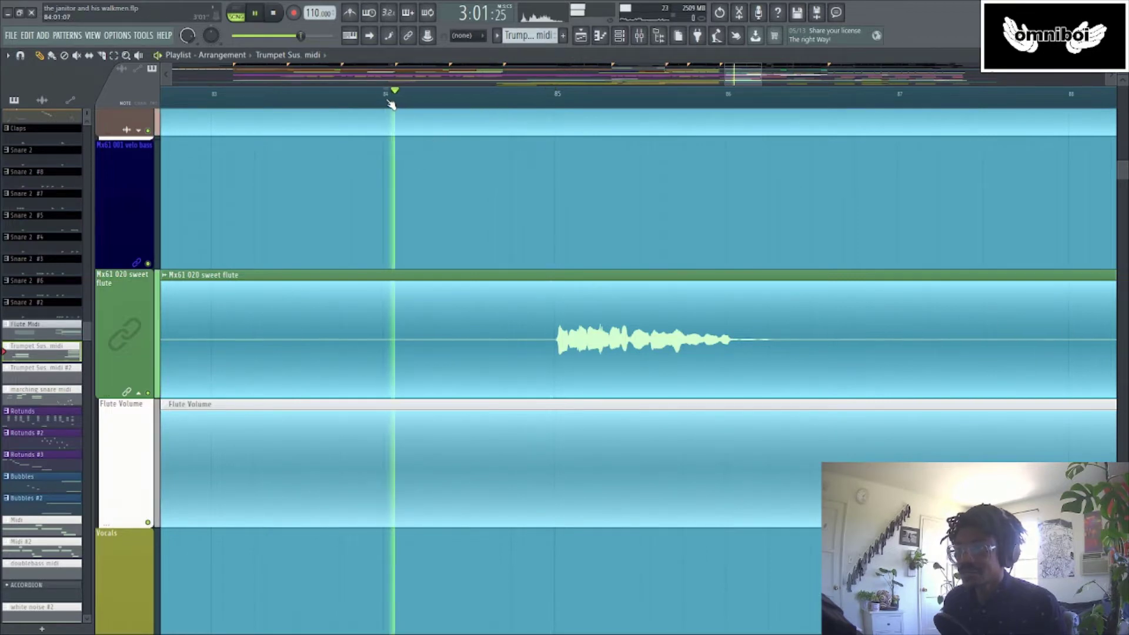
pyautogui.scroll(2, 813, 192)
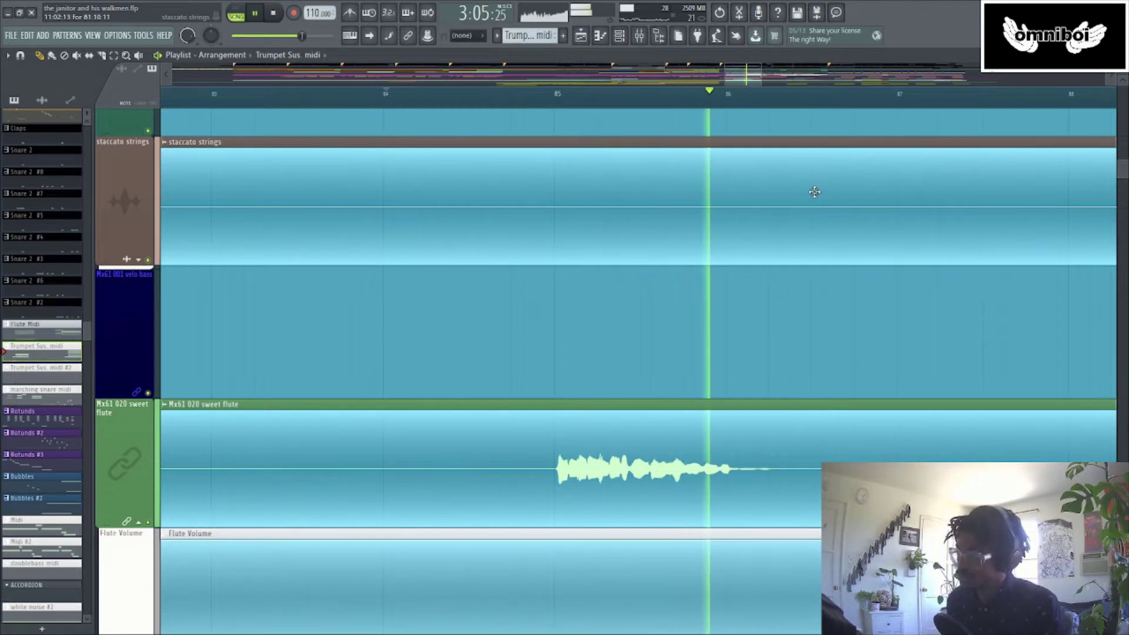
pyautogui.press('space')
# Solo the Omnisphere Flamenco Guitar B track with its Guitar Midi track and play the guitar chords from bar 86 in the piano roll
pyautogui.scroll(5, 461, 300)
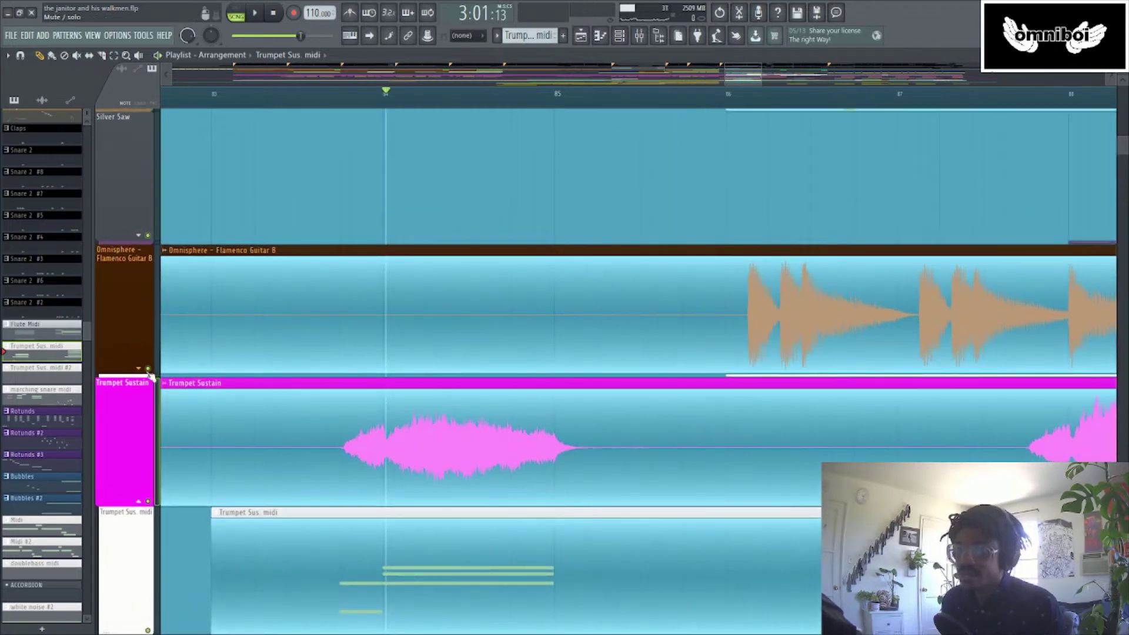
pyautogui.rightClick(148, 369)
pyautogui.click(140, 369)
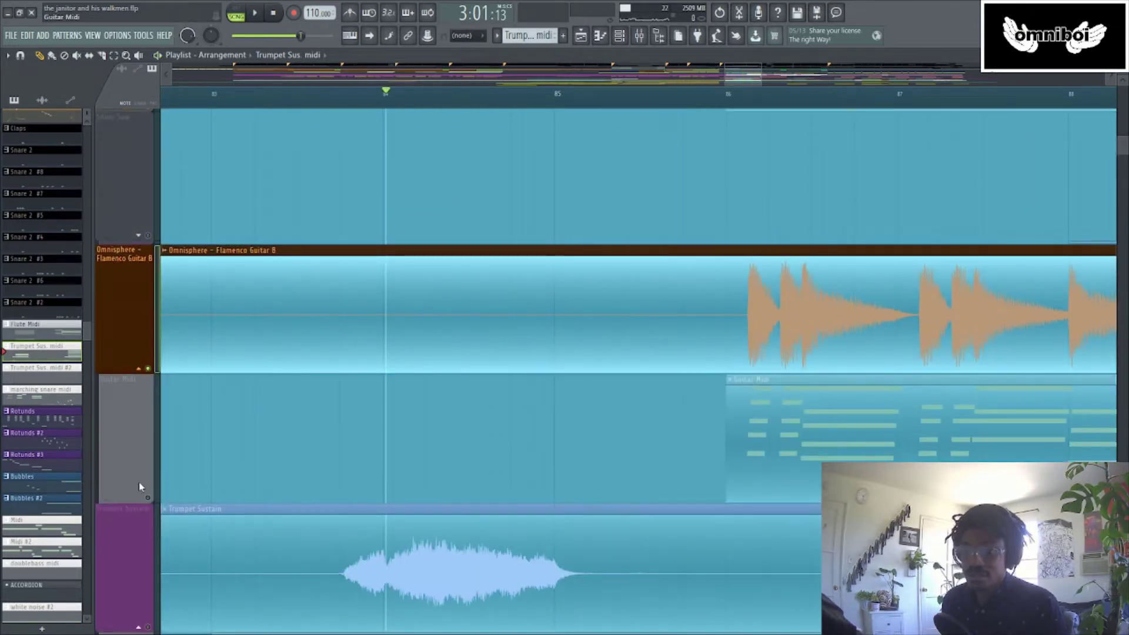
pyautogui.click(148, 498)
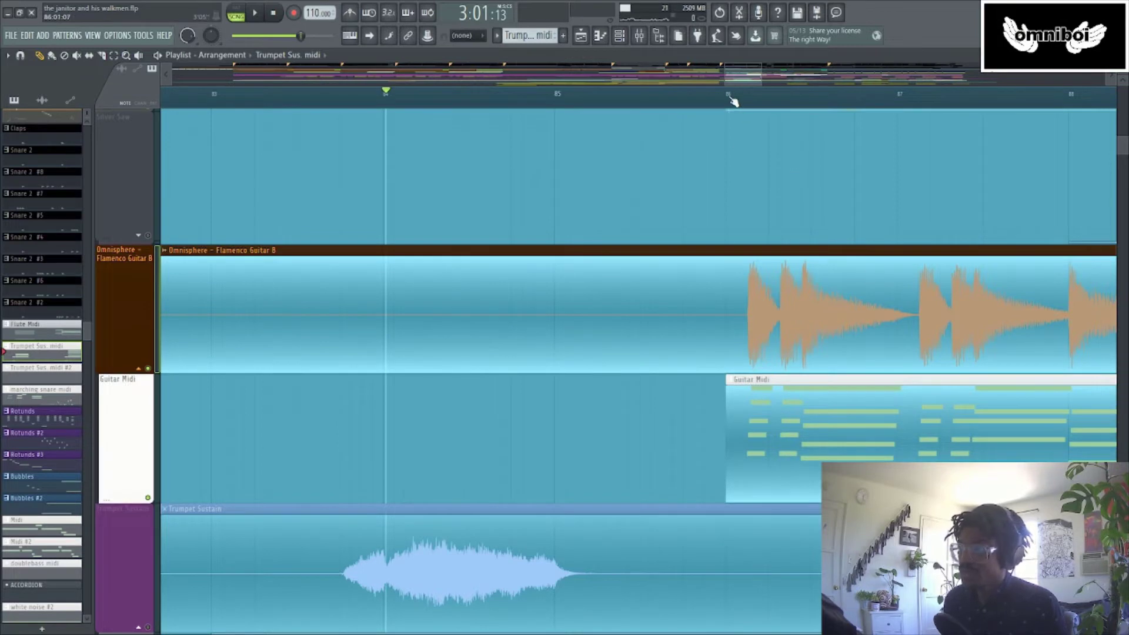
pyautogui.doubleClick(757, 393)
pyautogui.press('space')
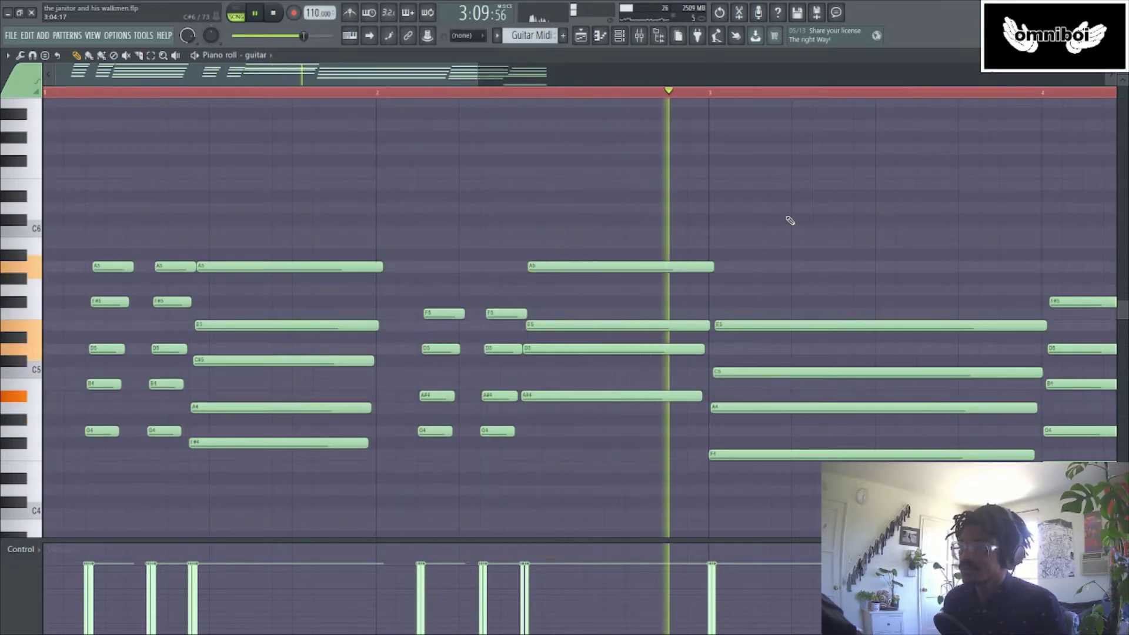
pyautogui.moveTo(436, 80); pyautogui.dragTo(559, 79)
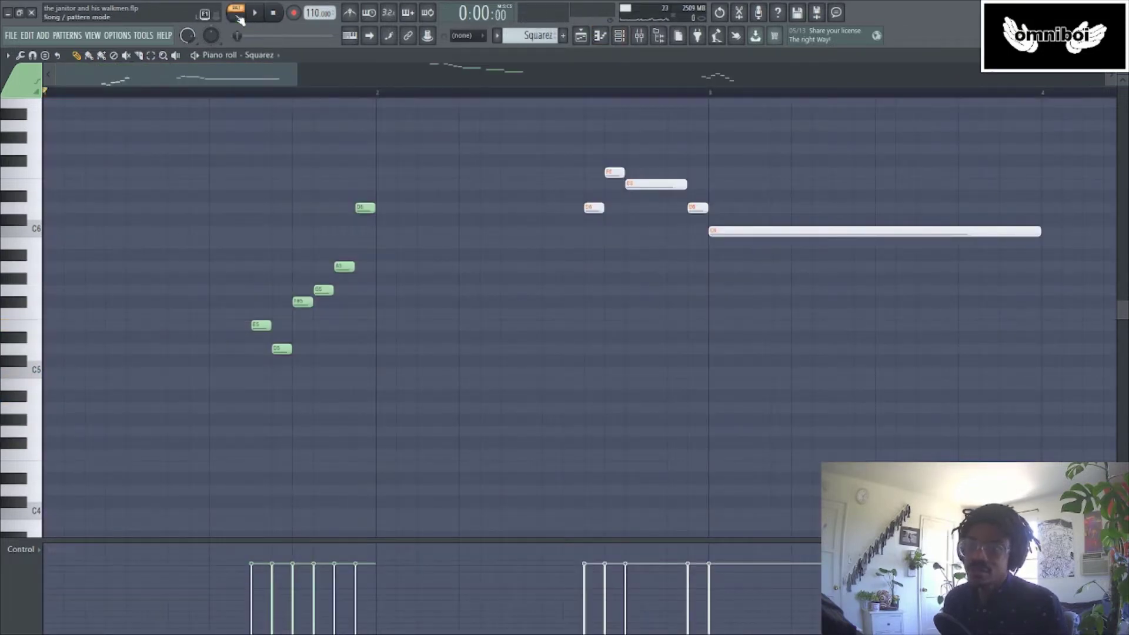
# Play the Squarez melody alone in pattern mode, and play the full arrangement from bar 86
pyautogui.press('space')
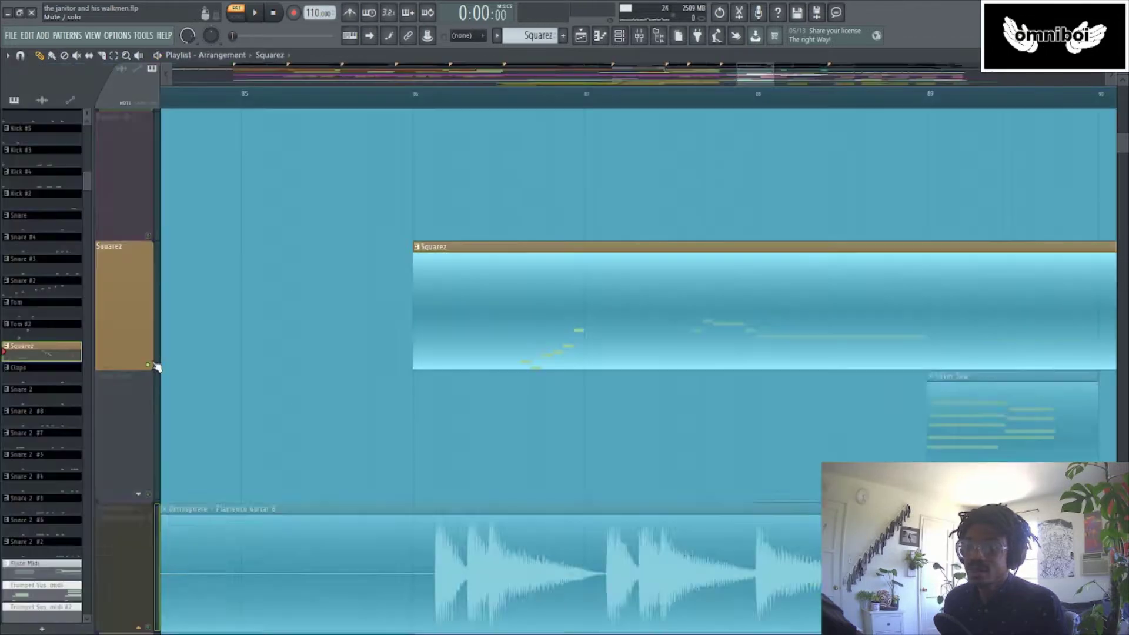
pyautogui.press('space')
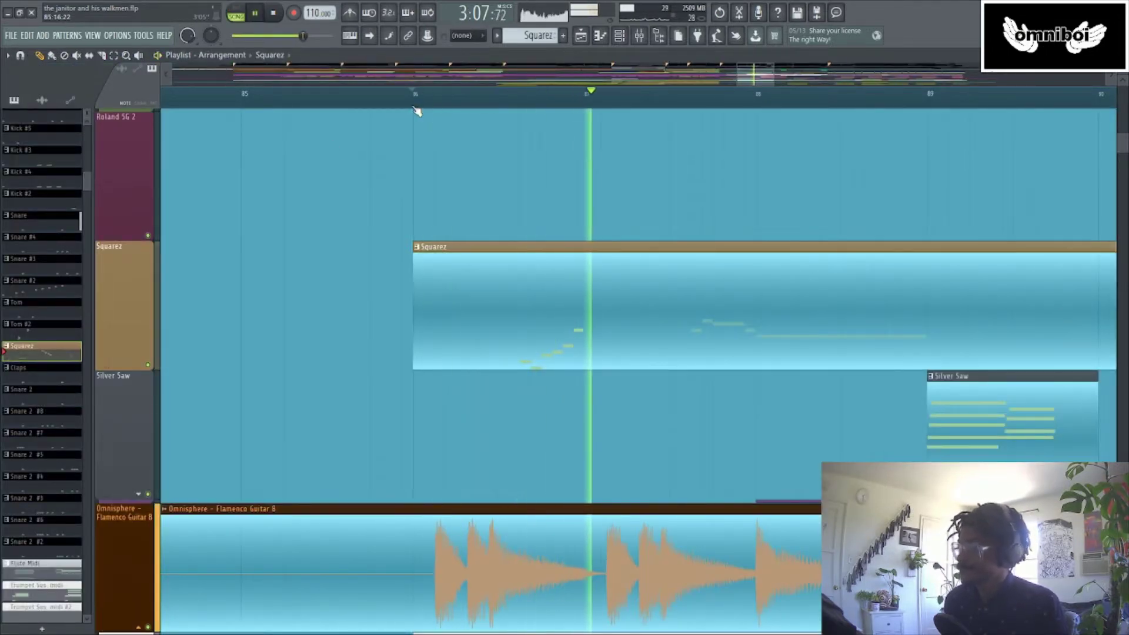
pyautogui.scroll(2, 924, 236)
pyautogui.scroll(1, 925, 236)
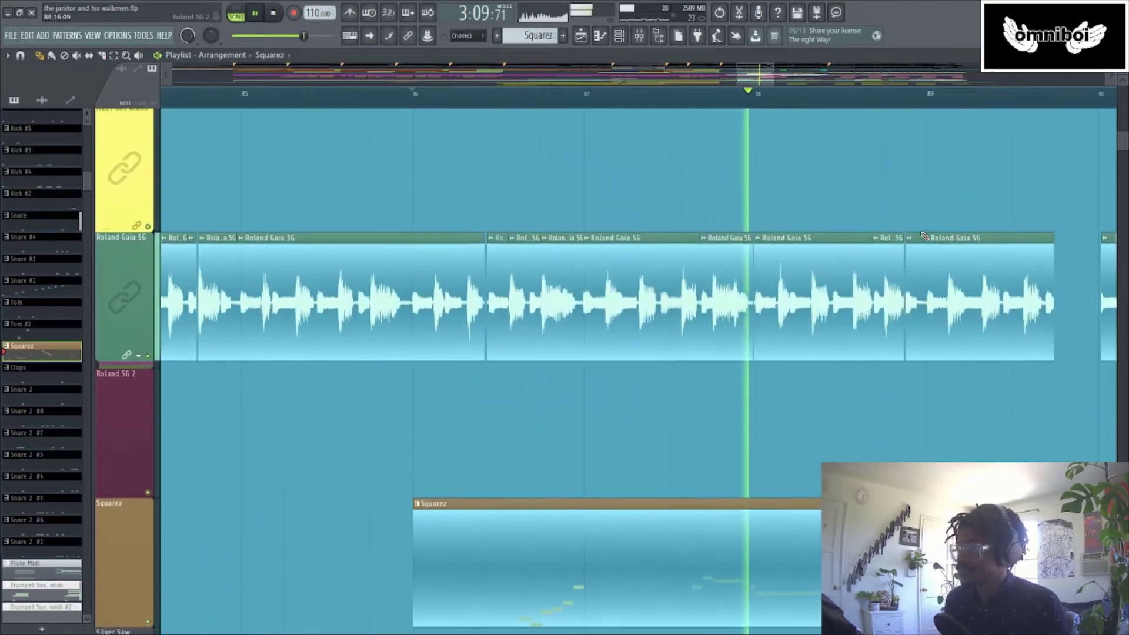
# Play only the Stacc Trumpet and Trumpet Sustain tracks from bar 88, and restore all tracks
pyautogui.scroll(-6, 924, 236)
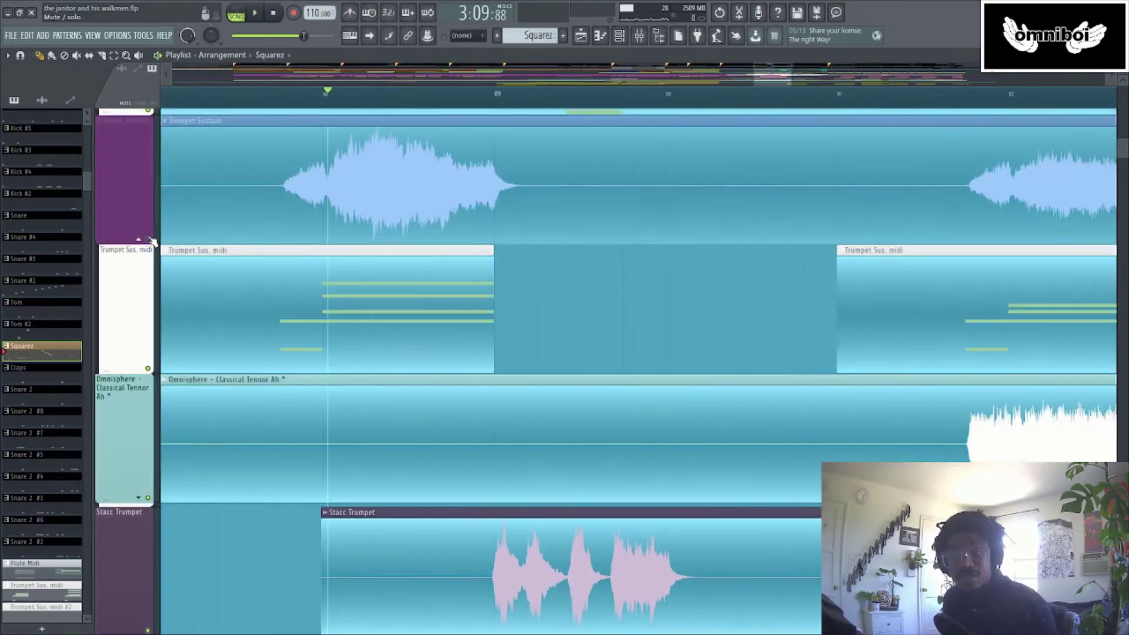
pyautogui.click(150, 240)
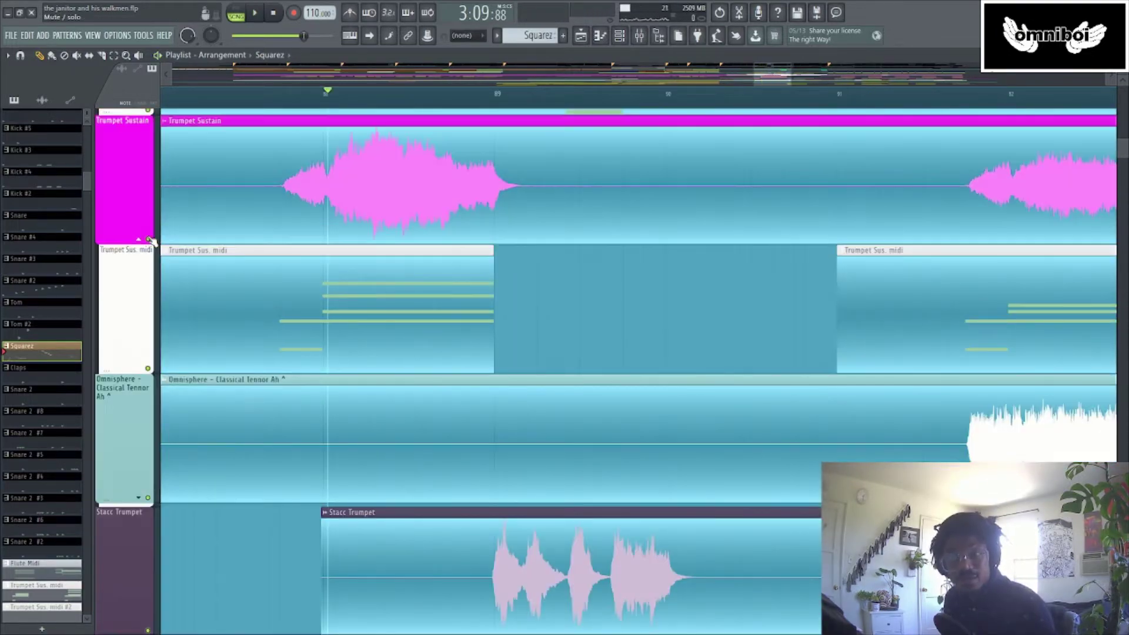
pyautogui.rightClick(149, 628)
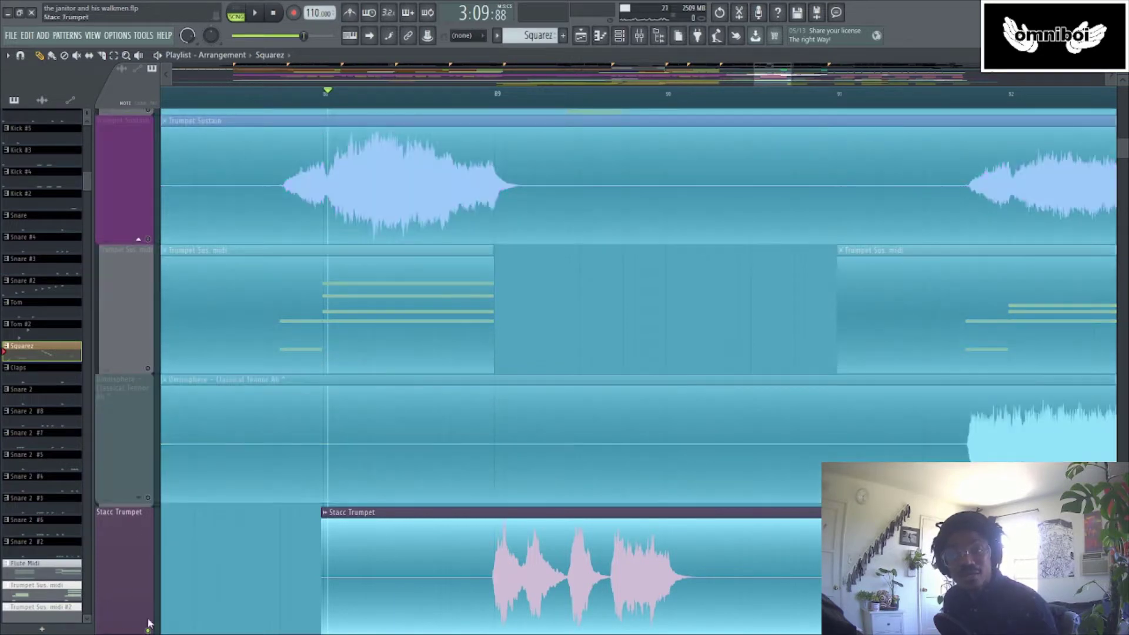
pyautogui.click(149, 240)
pyautogui.press('space')
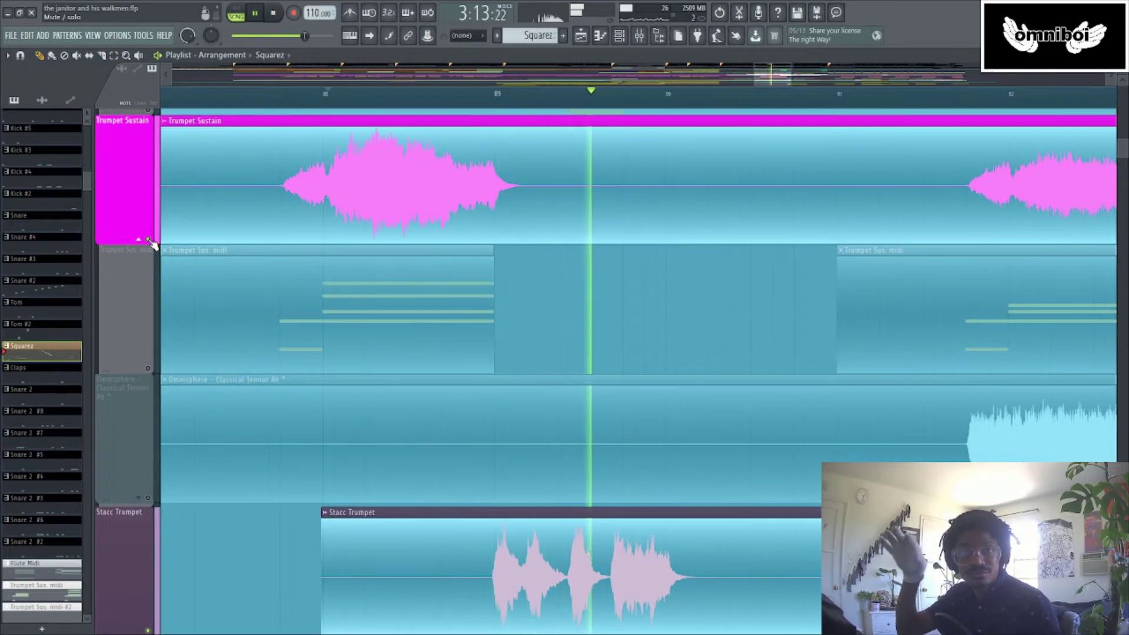
pyautogui.press('space')
pyautogui.rightClick(148, 240)
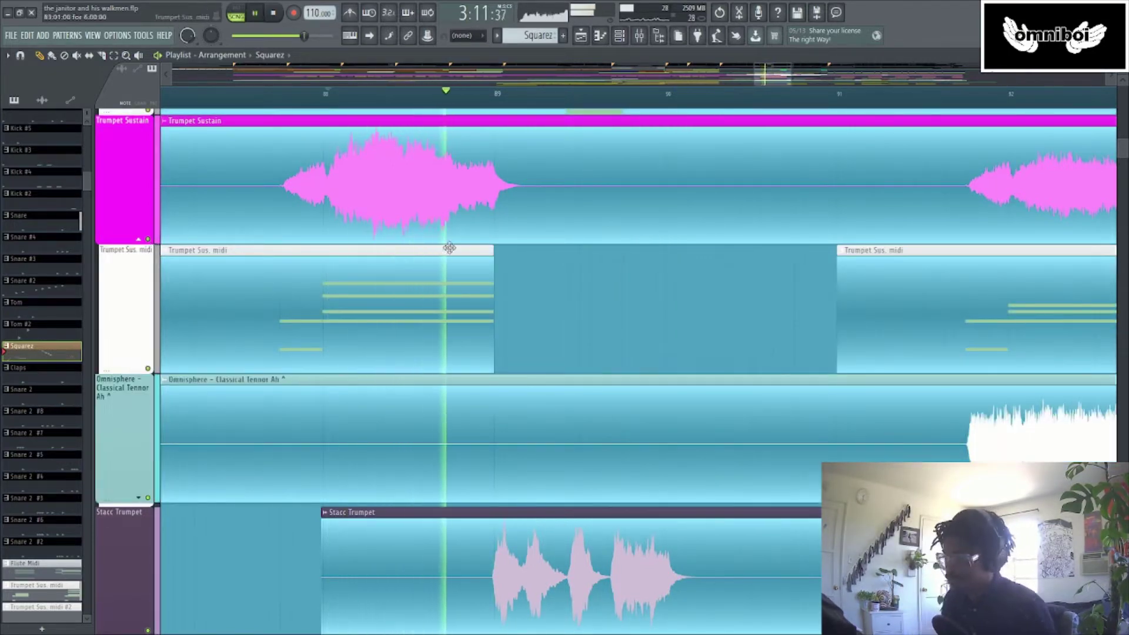
# Play the isolated percussion tracks from just before bar 89
pyautogui.scroll(2, 906, 332)
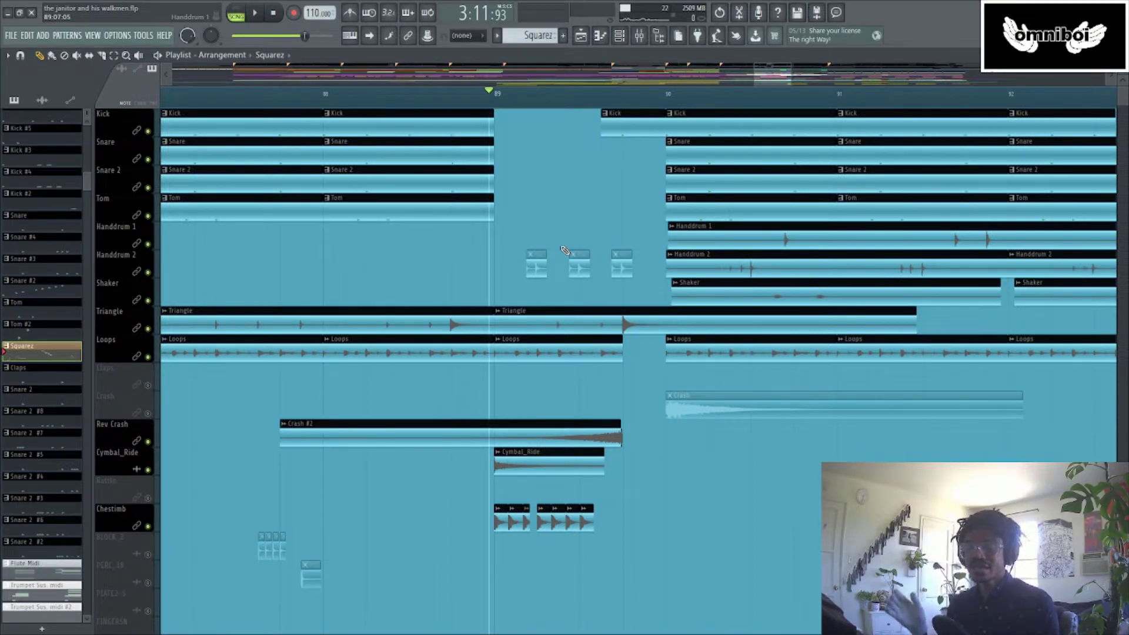
pyautogui.press('space')
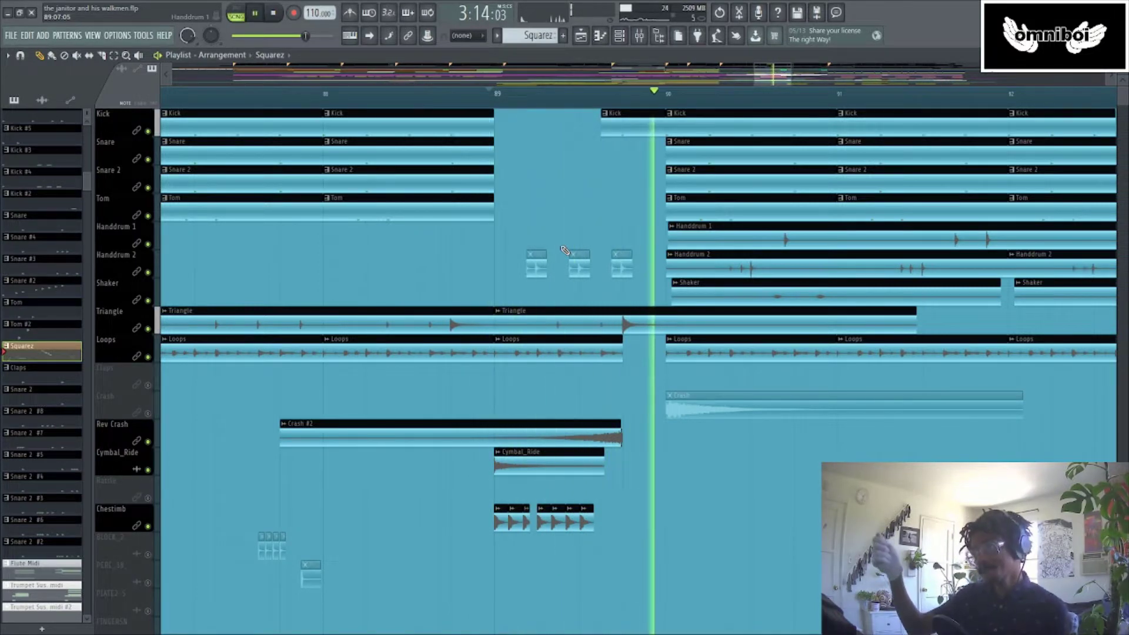
pyautogui.press('space')
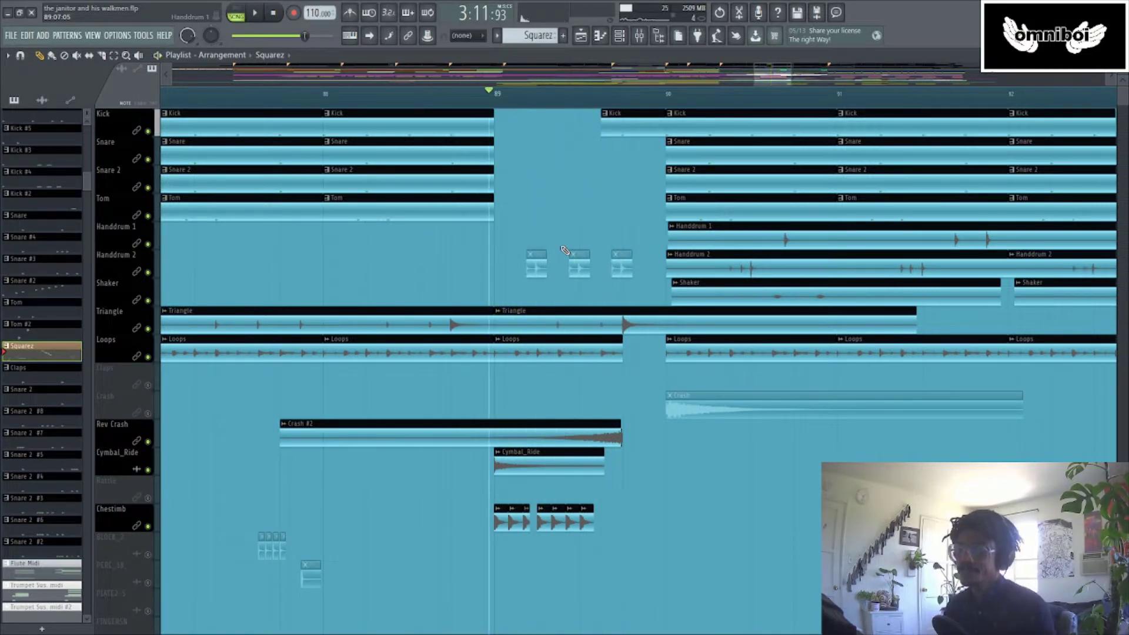
# Restore all tracks from the percussion solo and play the full arrangement from just before bar 89
pyautogui.keyDown('ctrl'); pyautogui.click(148, 330); pyautogui.keyUp('ctrl')
pyautogui.keyDown('ctrl'); pyautogui.click(148, 329); pyautogui.keyUp('ctrl')
pyautogui.press('space')
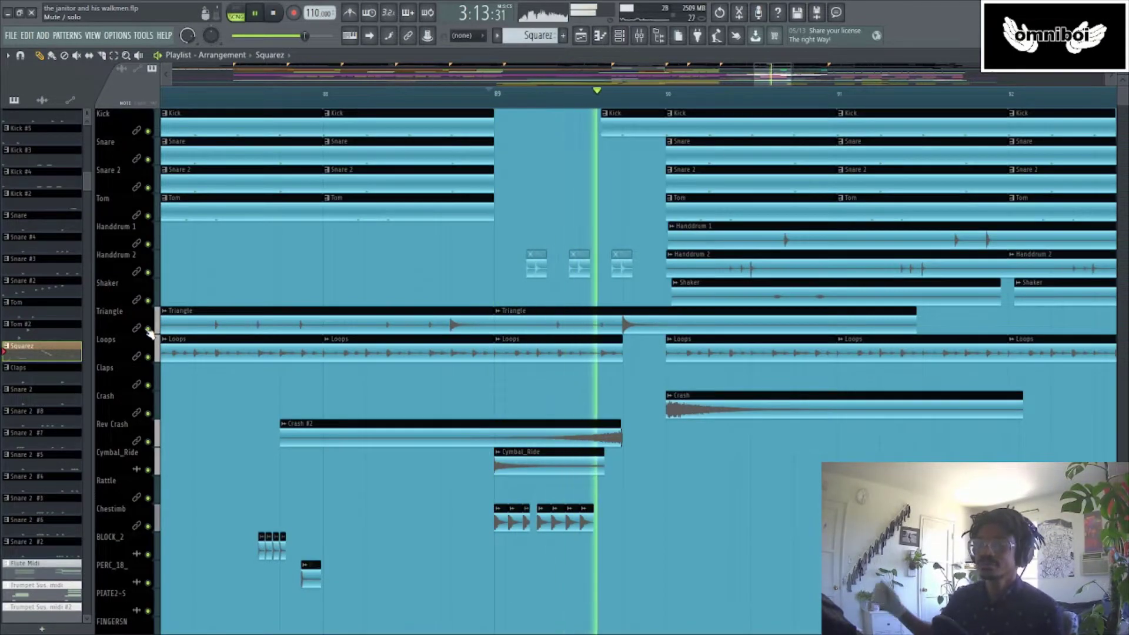
pyautogui.press('space')
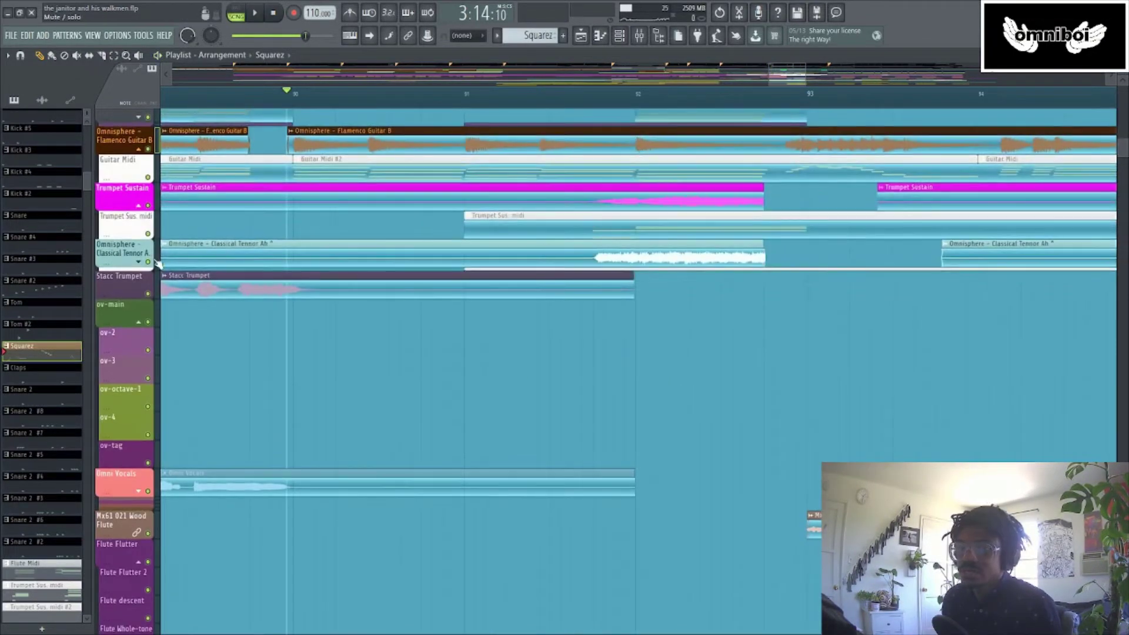
# Solo the Omnisphere Classical Tennor Ah track with its midi track and play the midi clip's chords in the piano roll
pyautogui.click(144, 262)
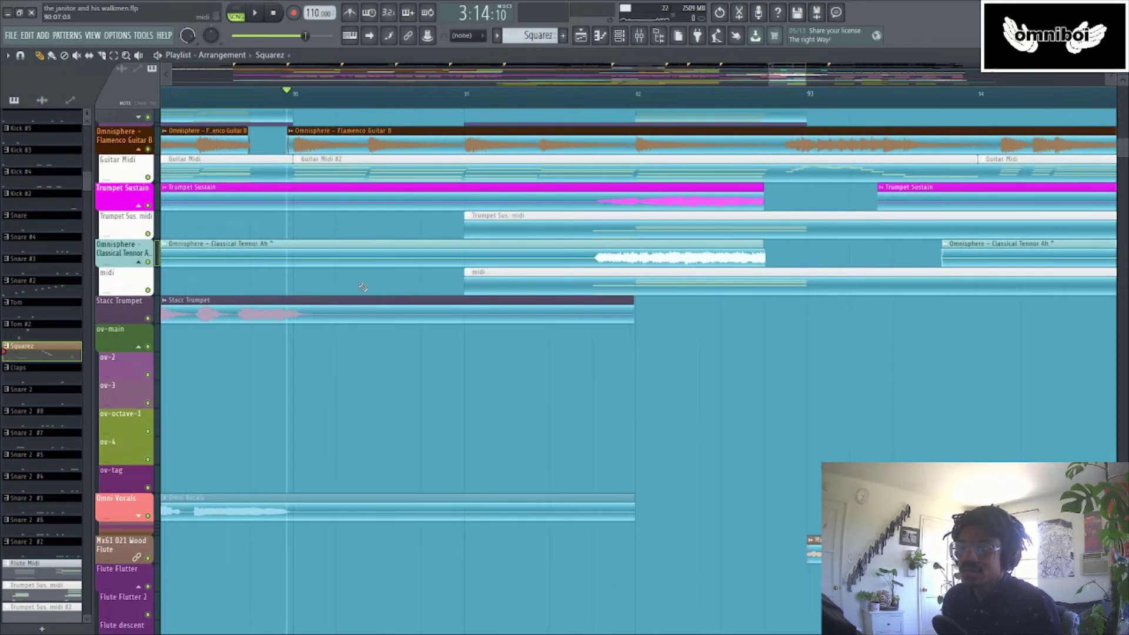
pyautogui.keyDown('ctrl'); pyautogui.click(148, 262); pyautogui.keyUp('ctrl')
pyautogui.click(148, 290)
pyautogui.doubleClick(616, 276)
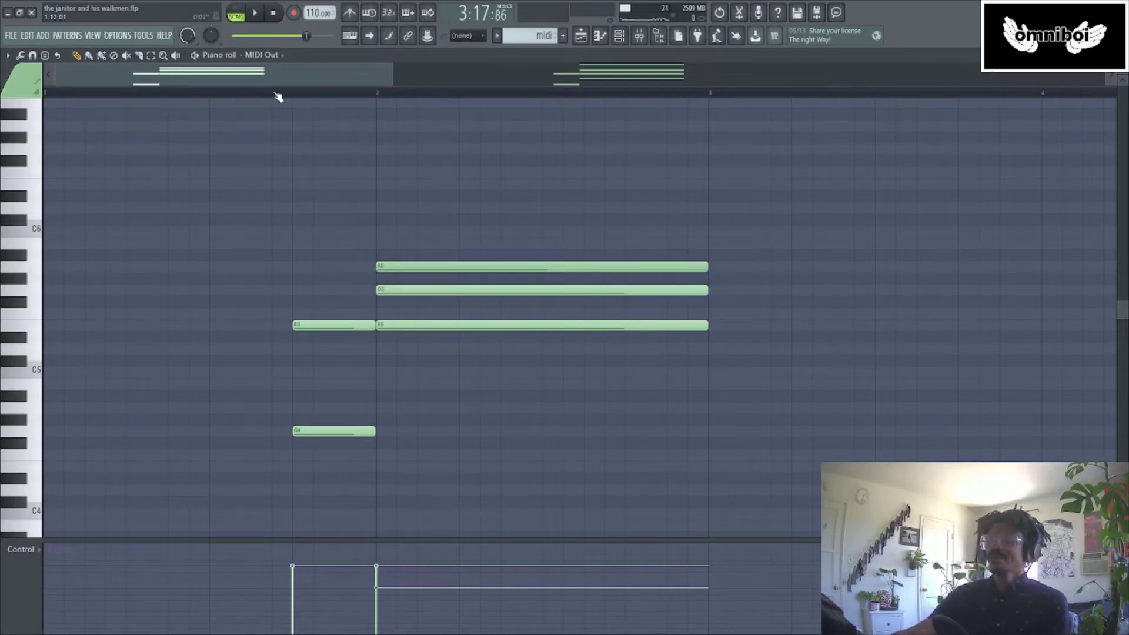
pyautogui.press('space')
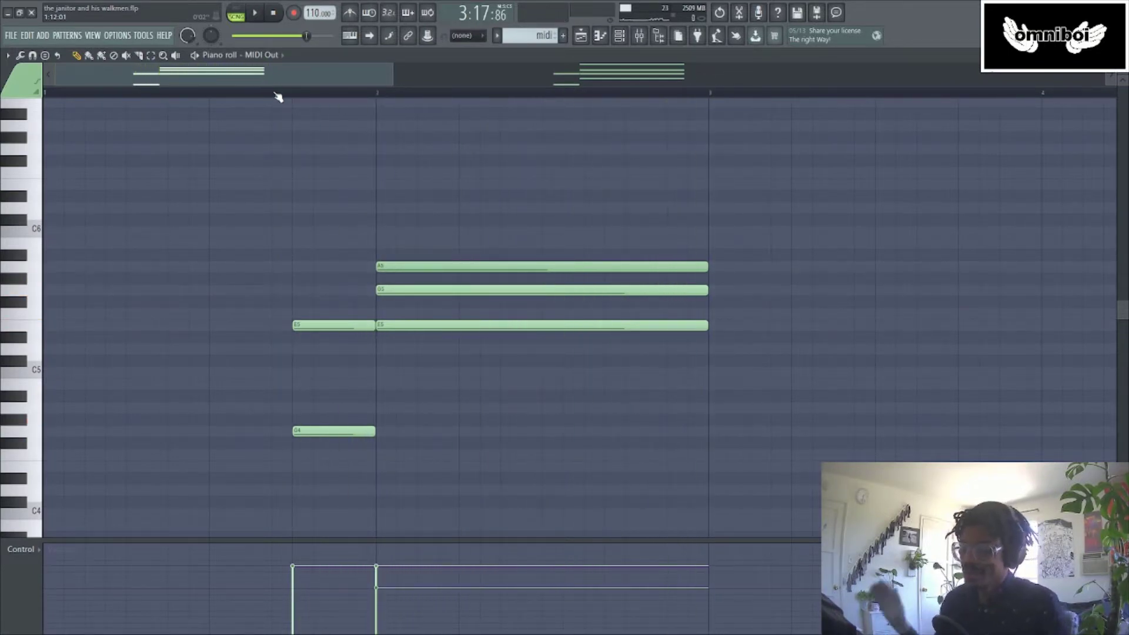
pyautogui.scroll(-1, 278, 97)
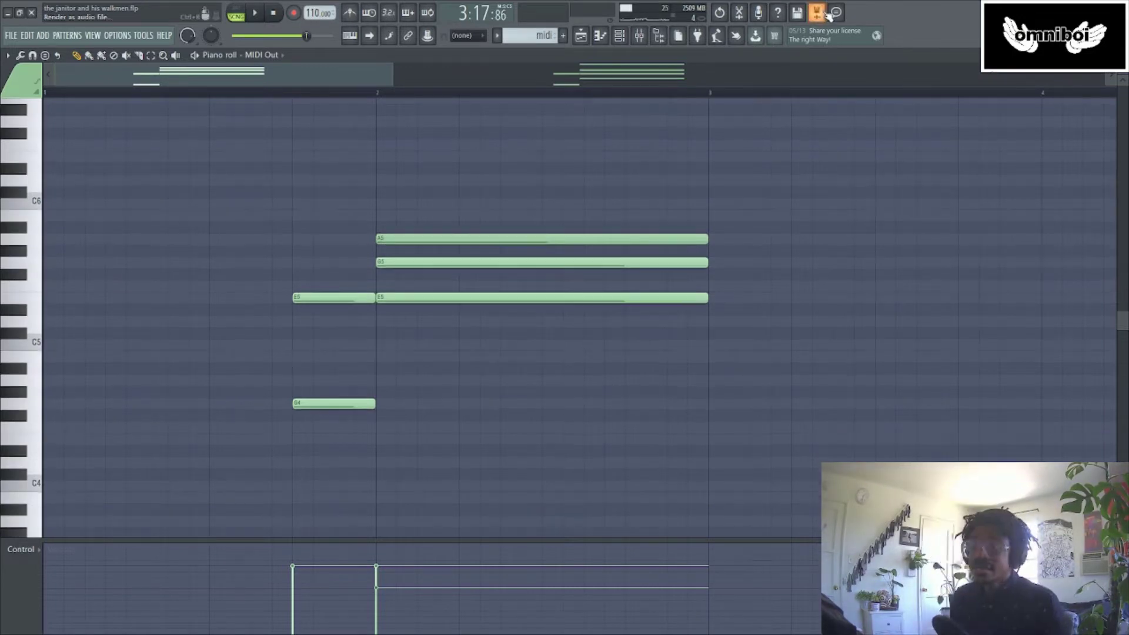
# Open the Trumpet Sus. midi clip in the piano roll and play its chords from just before bar 92
pyautogui.click(581, 37)
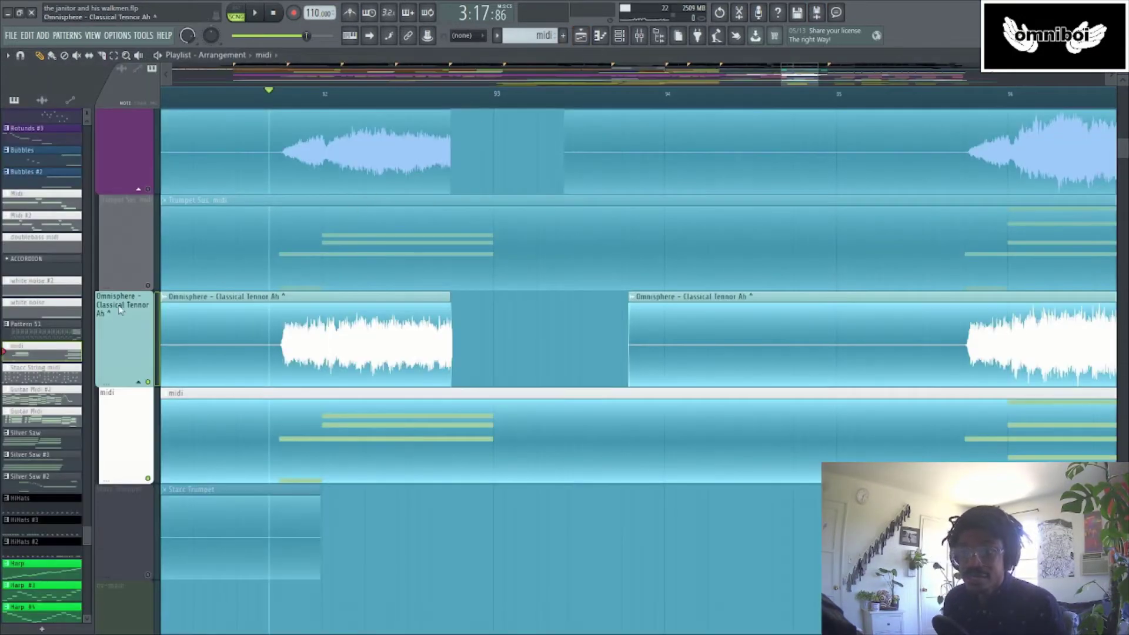
pyautogui.doubleClick(268, 230)
pyautogui.press('space')
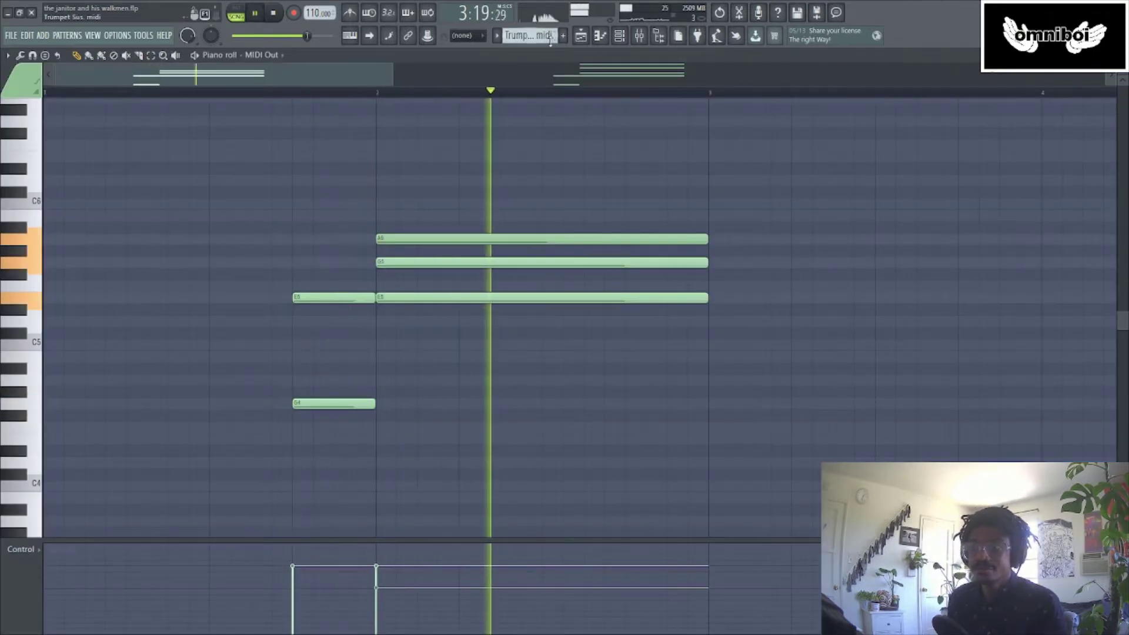
pyautogui.press('F5')
pyautogui.press('space')
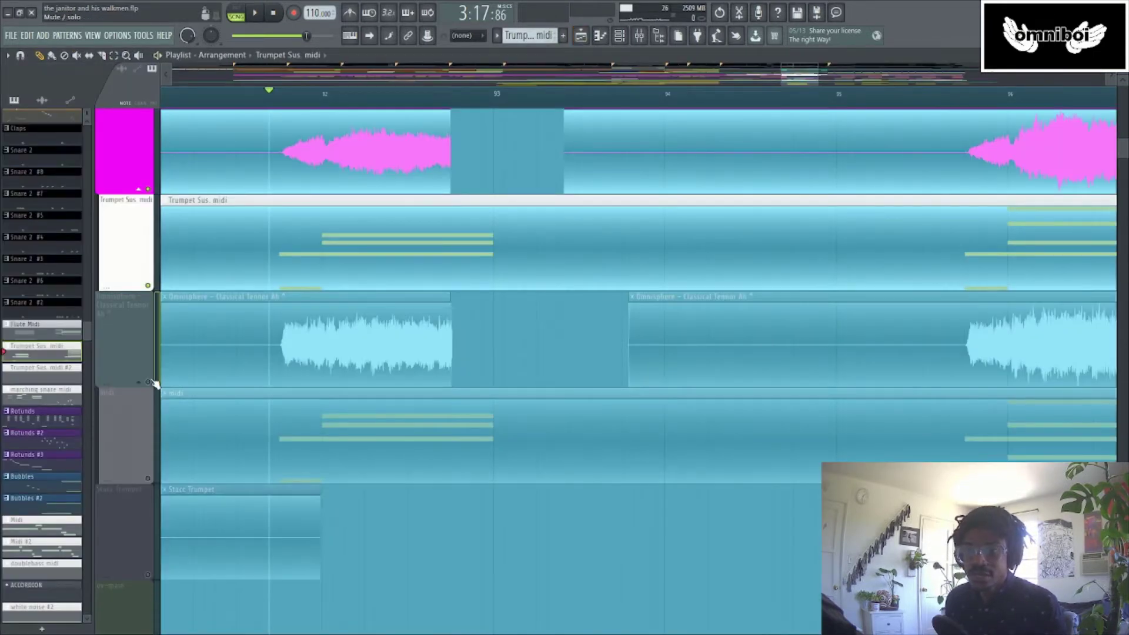
# Enable the Classical Tennor Ah and midi tracks alongside the trumpet and play them together from just before bar 92
pyautogui.click(148, 383)
pyautogui.click(149, 479)
pyautogui.press('space')
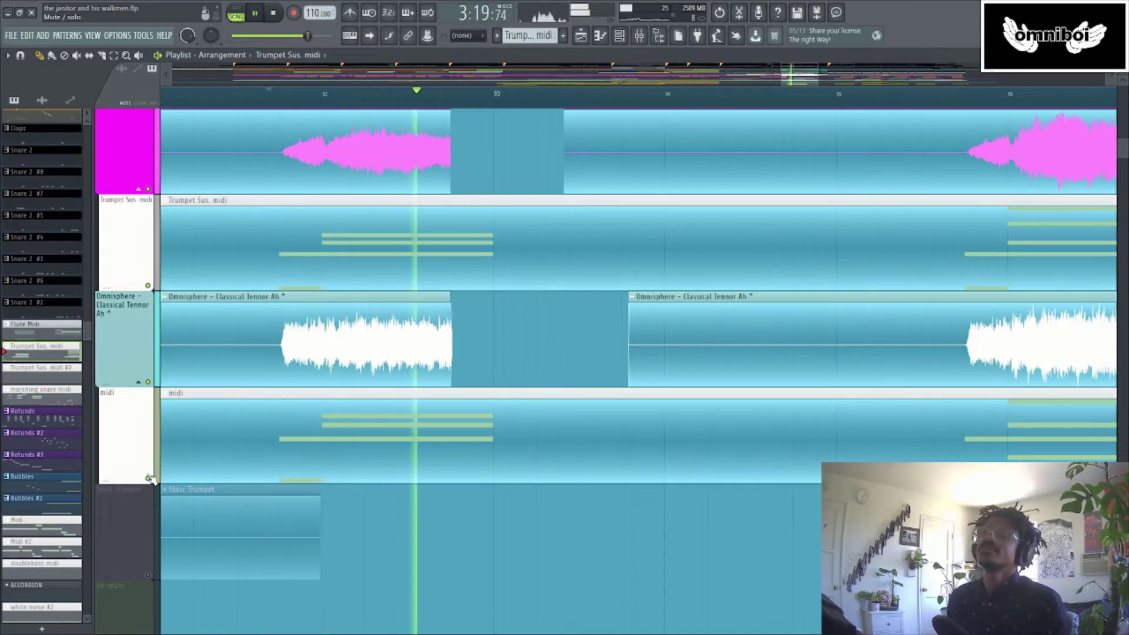
pyautogui.press('space')
# Restore all tracks from the trumpet and tenor solo and play the full arrangement from just before bar 92
pyautogui.rightClick(148, 478)
pyautogui.rightClick(148, 479)
pyautogui.press('space')
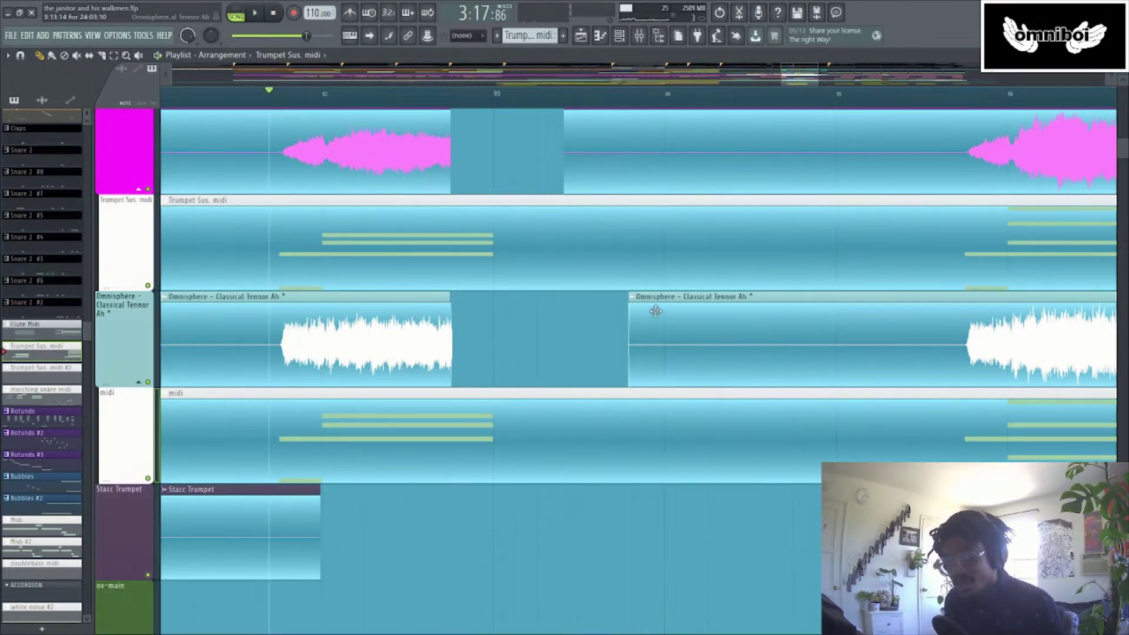
# Solo the Omnisphere Flamenco Guitar B track and play its run from just before bar 93
pyautogui.scroll(5, 655, 311)
pyautogui.scroll(-1, 232, 344)
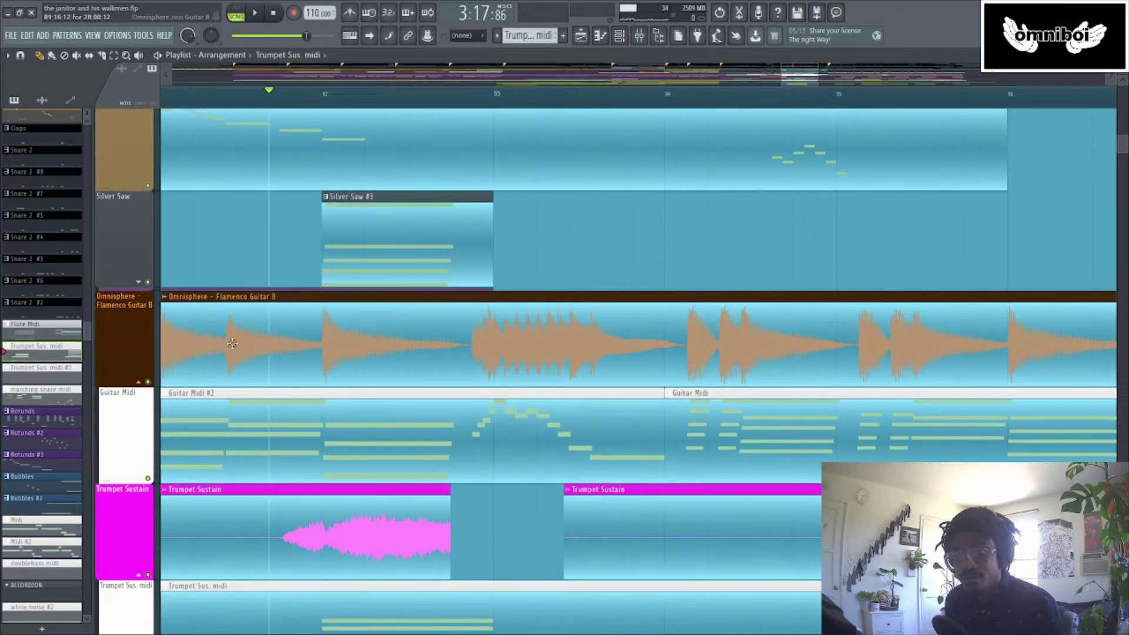
pyautogui.rightClick(148, 381)
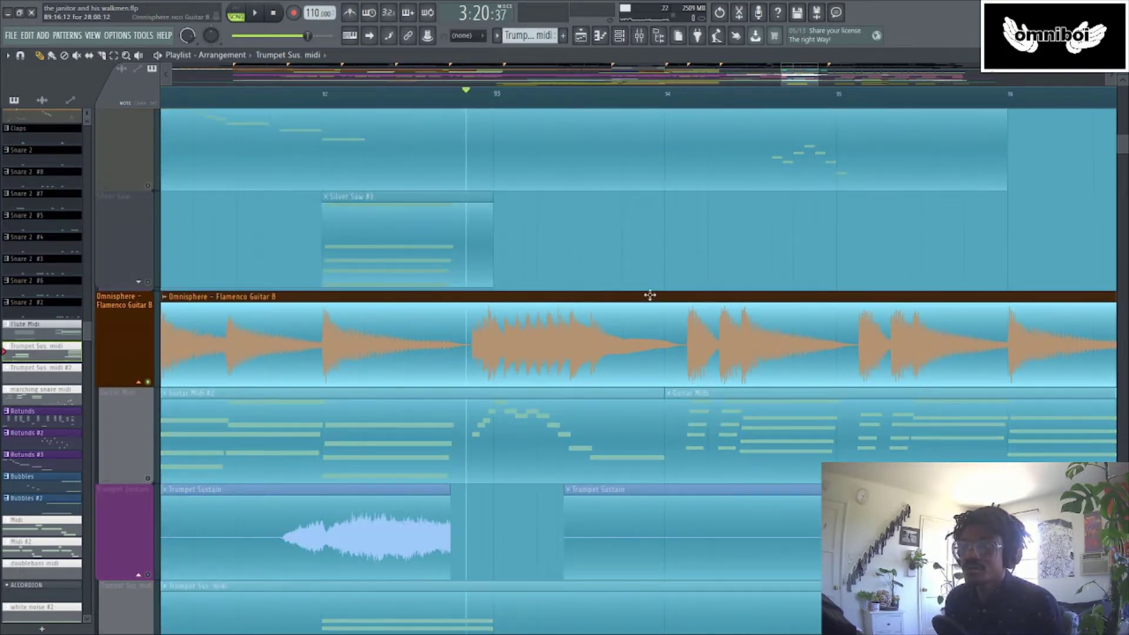
pyautogui.press('space')
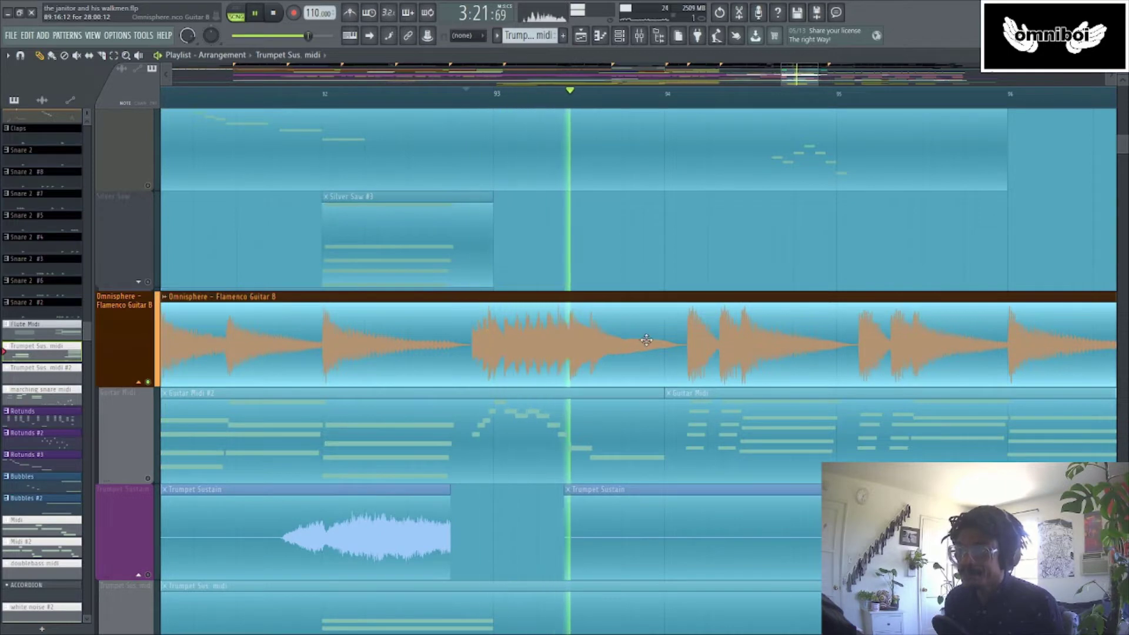
# Solo the Mx61 021 Wood Flute track and play its phrase from just before bar 93
pyautogui.scroll(-10, 648, 341)
pyautogui.press('space')
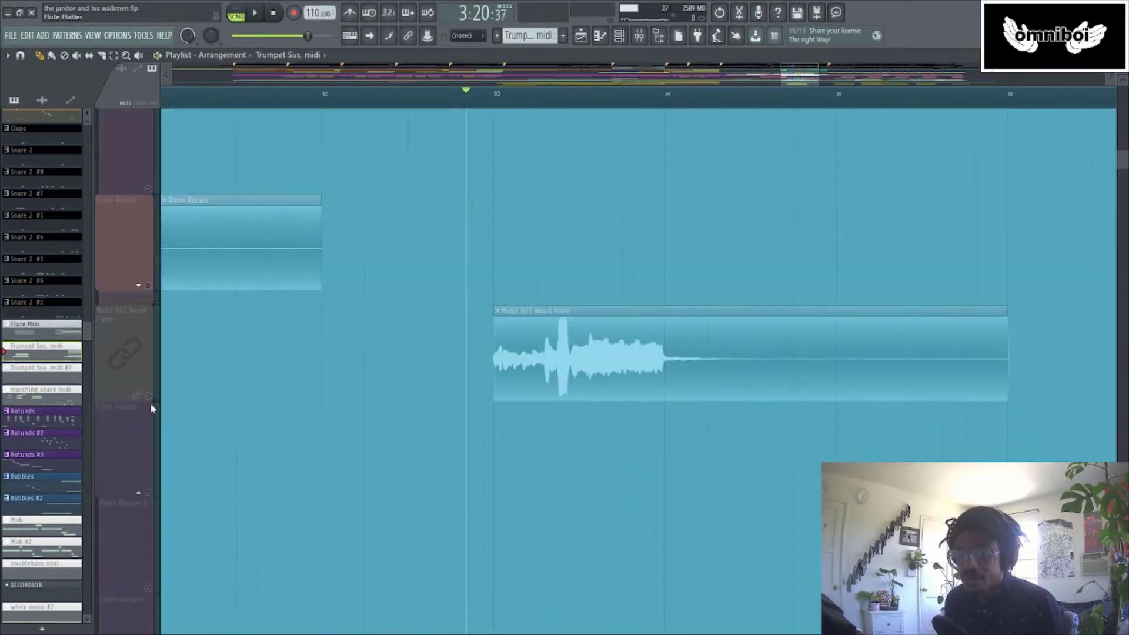
pyautogui.press('space')
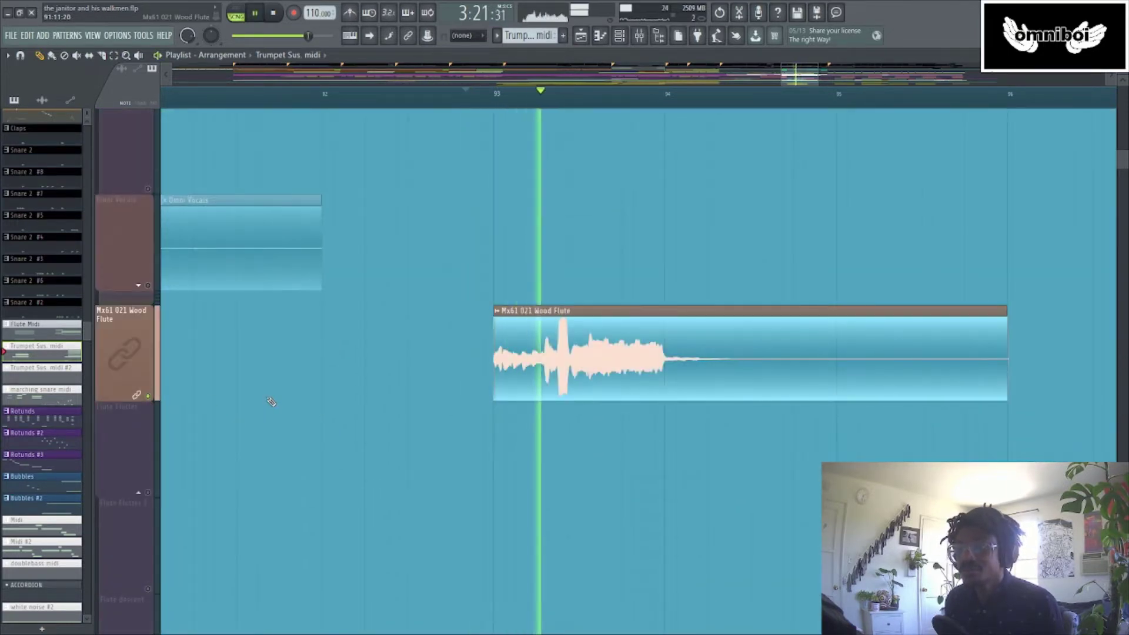
# Solo the mx61 005 Glockenspiel track and play its phrase from just before bar 93
pyautogui.scroll(-10, 271, 402)
pyautogui.press('space')
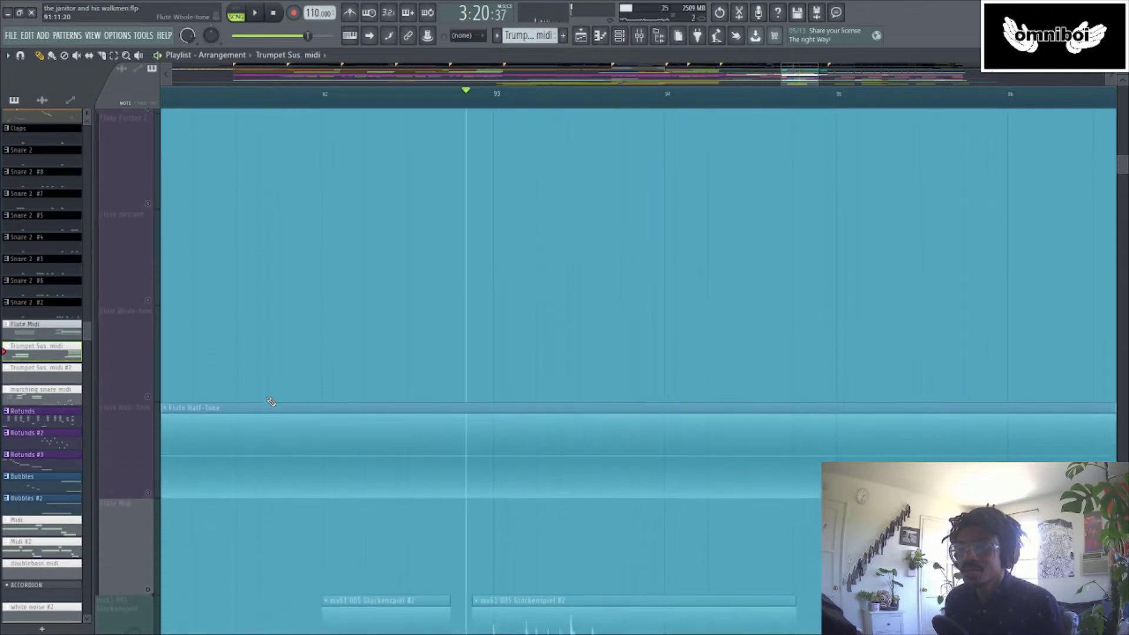
pyautogui.scroll(-1, 150, 483)
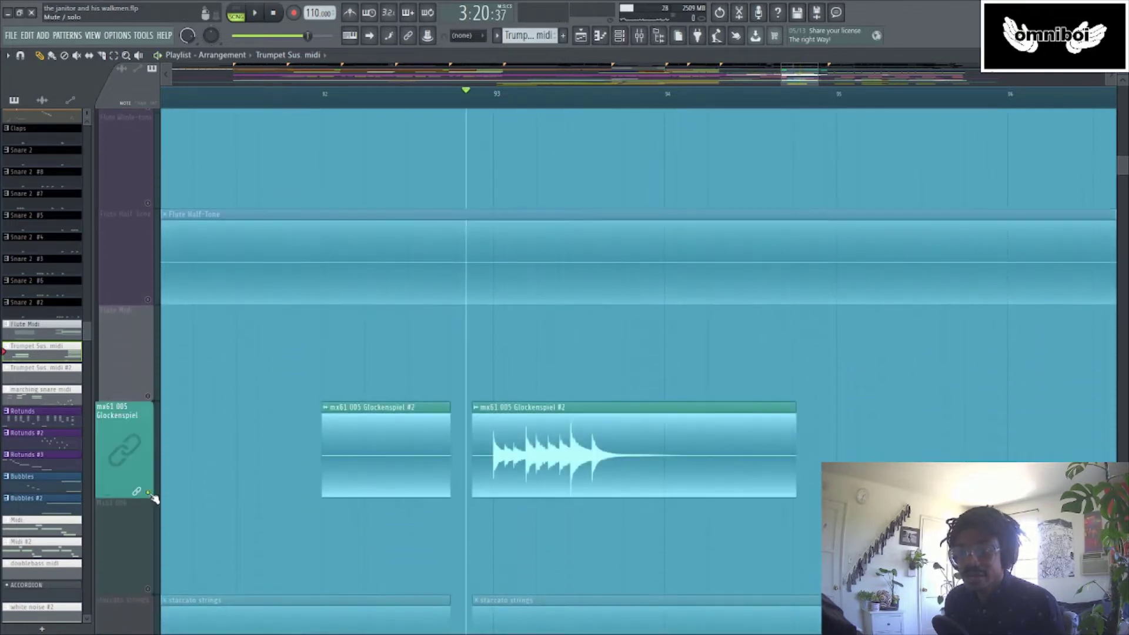
pyautogui.scroll(-15, 205, 471)
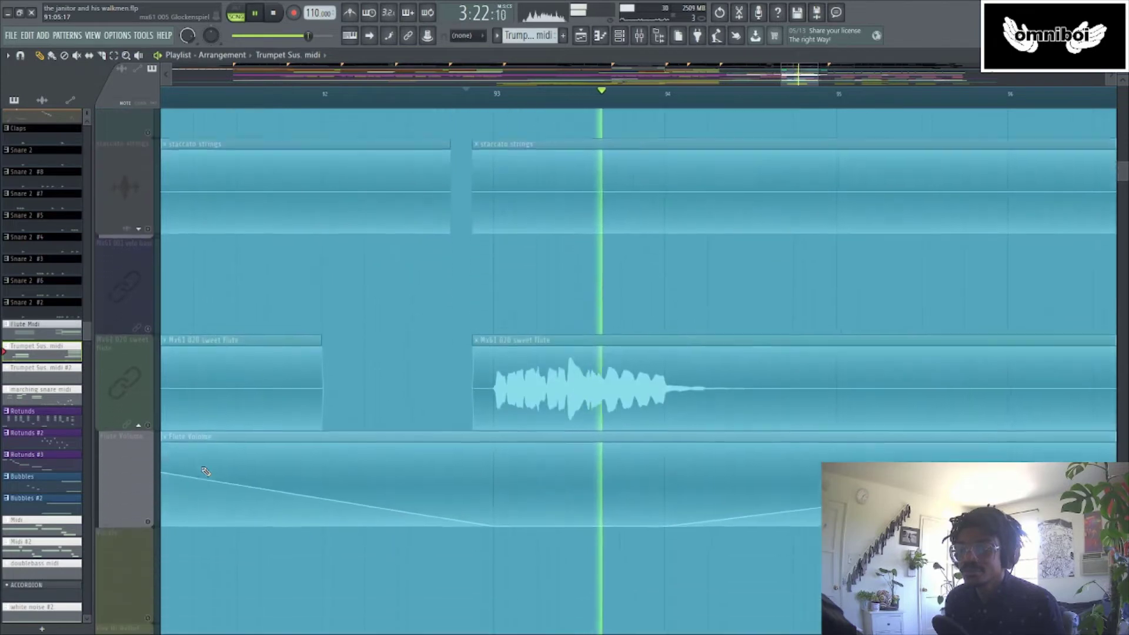
pyautogui.press('space')
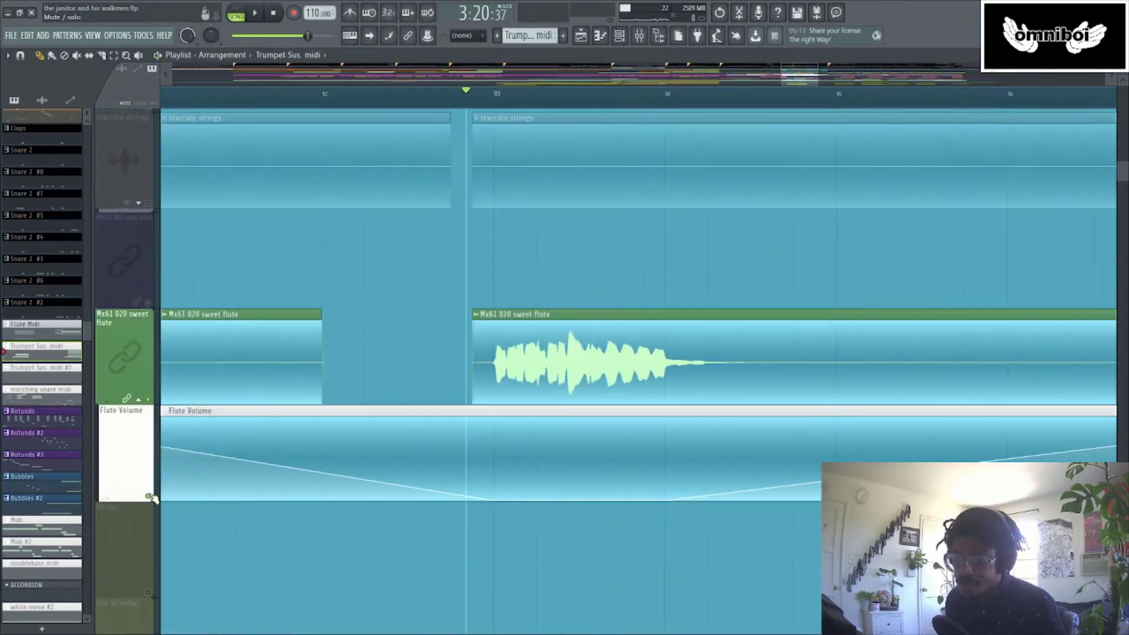
# Play the soloed Mx61 020 sweet flute track with its Flute Volume automation from just before bar 93
pyautogui.press('space')
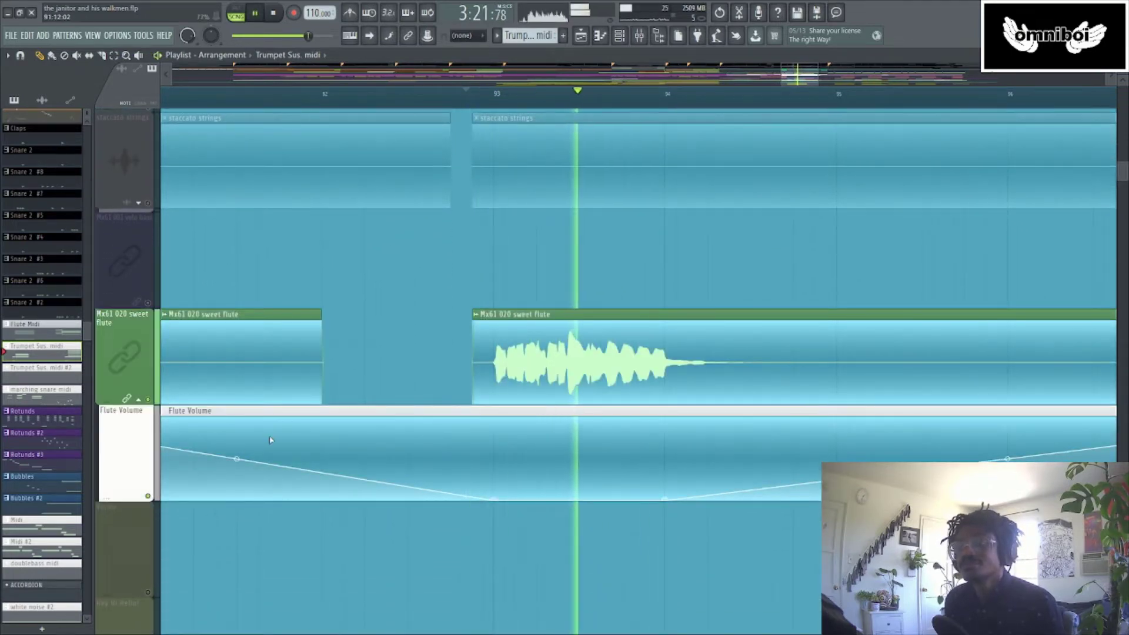
pyautogui.scroll(-10, 274, 440)
pyautogui.scroll(-8, 274, 437)
pyautogui.press('space')
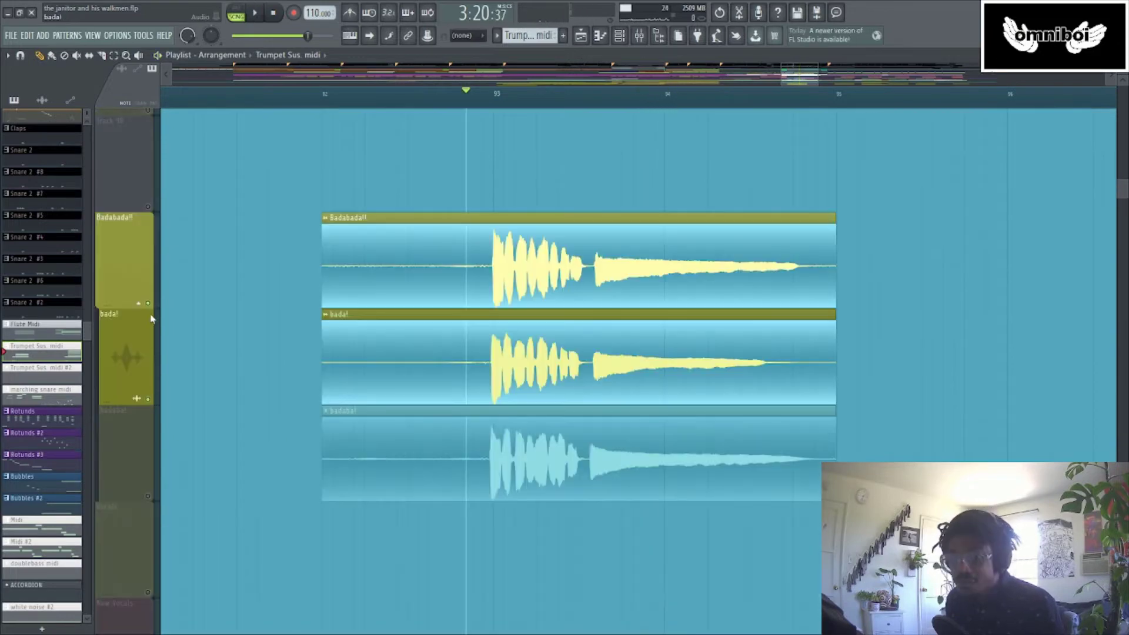
# Enable the bada! and badaba! vocal tracks alongside Badabada!! to hear the stacked vocals from just before bar 93
pyautogui.click(153, 309)
pyautogui.click(154, 401)
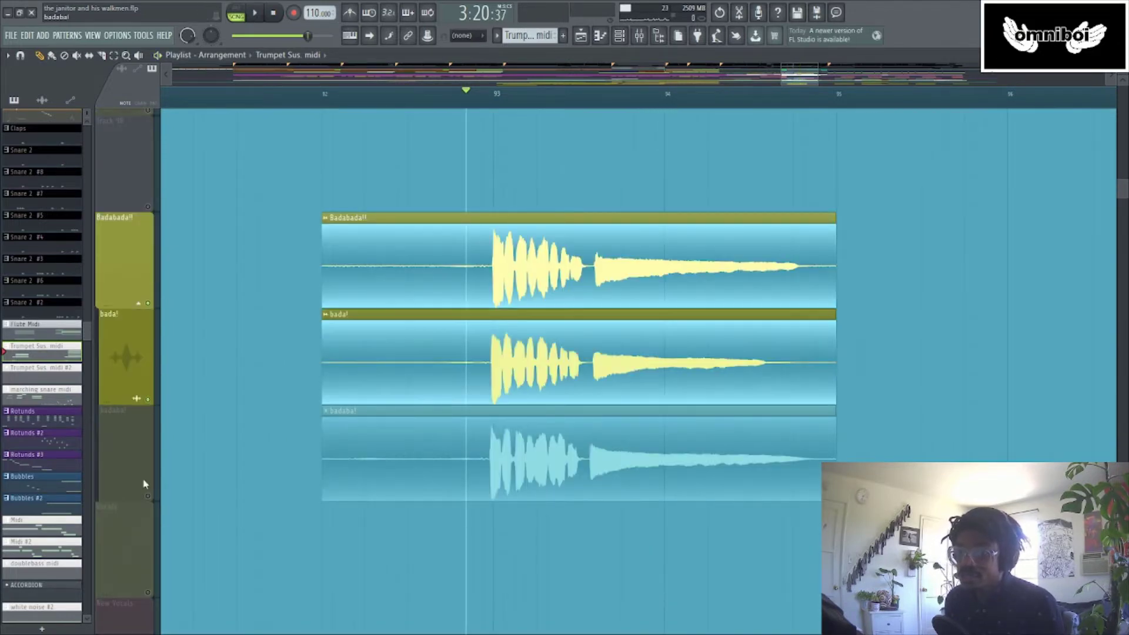
pyautogui.click(152, 496)
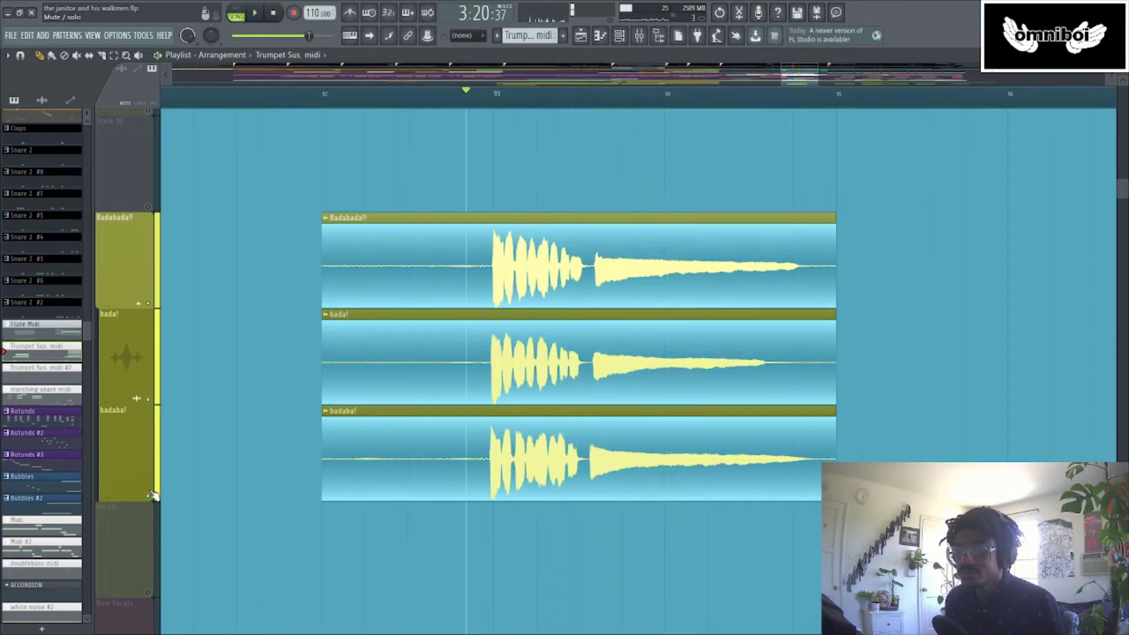
# Restore all tracks from the vocal solo and play the full arrangement from bar 92
pyautogui.rightClick(152, 496)
pyautogui.rightClick(152, 496)
pyautogui.click(327, 97)
pyautogui.press('space')
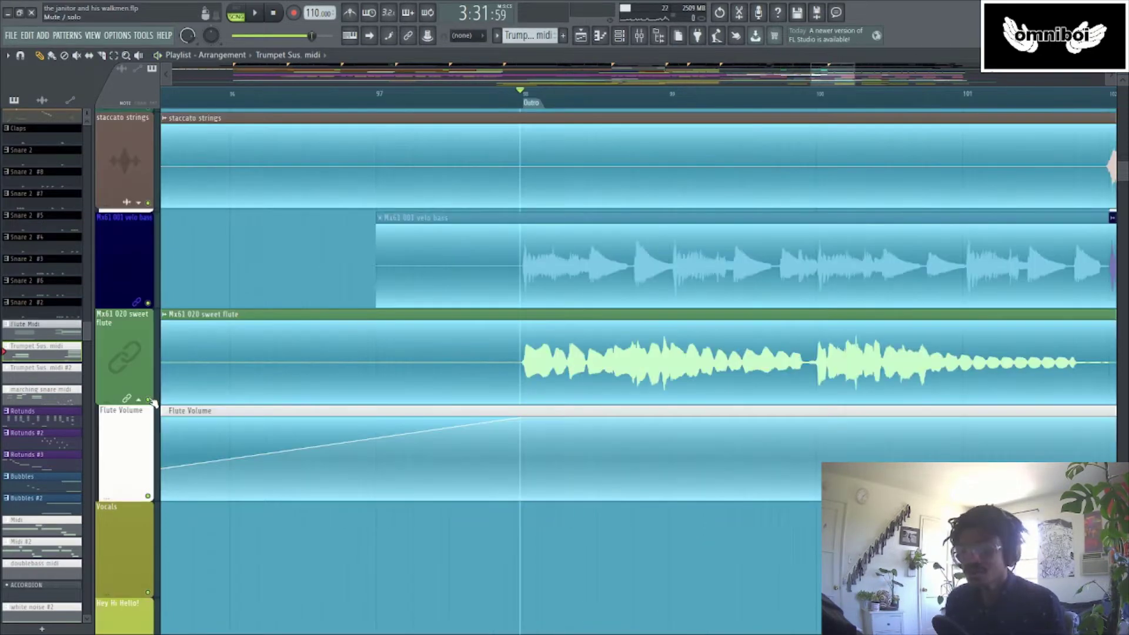
# Solo the Mx61 020 sweet flute track with its Flute Volume automation and play it from the Outro marker
pyautogui.rightClick(150, 399)
pyautogui.click(148, 497)
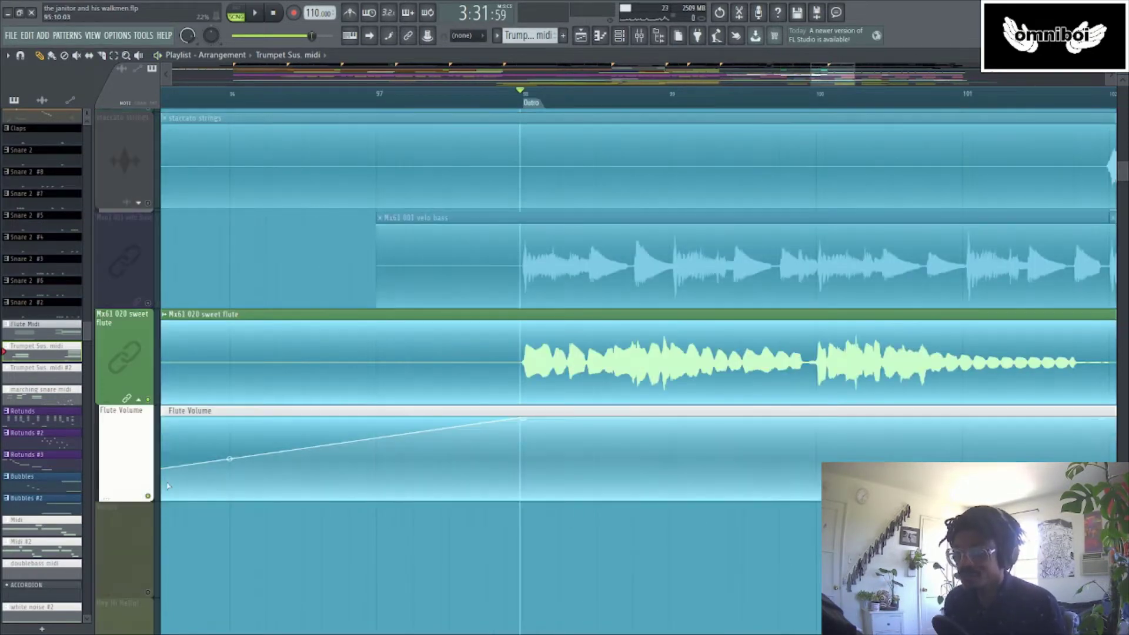
pyautogui.scroll(-5, 769, 100)
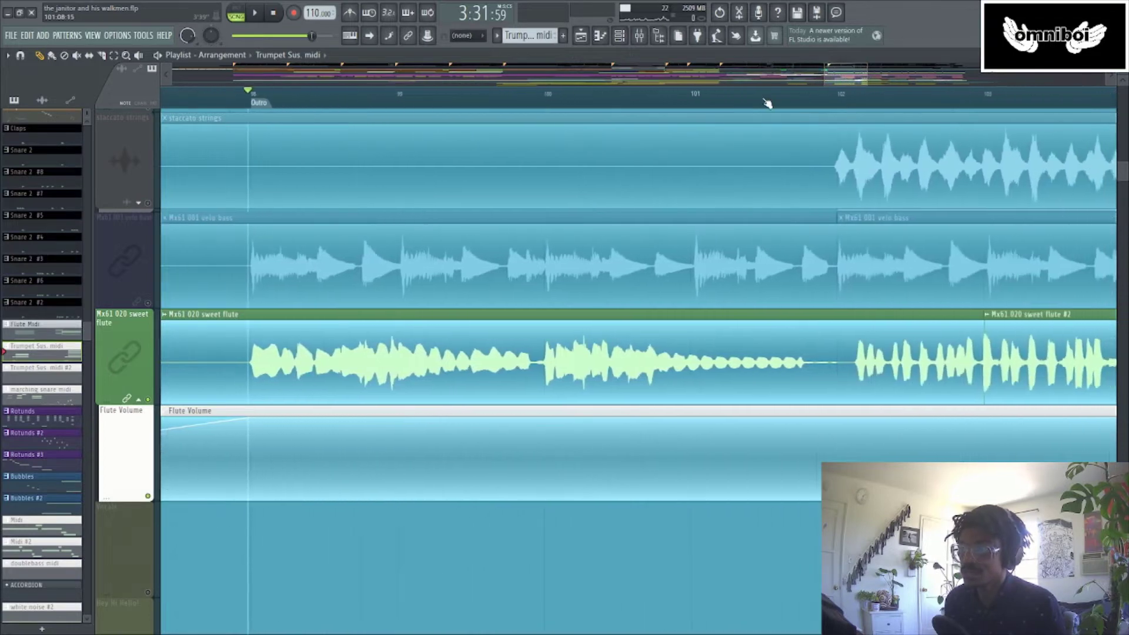
pyautogui.press('space')
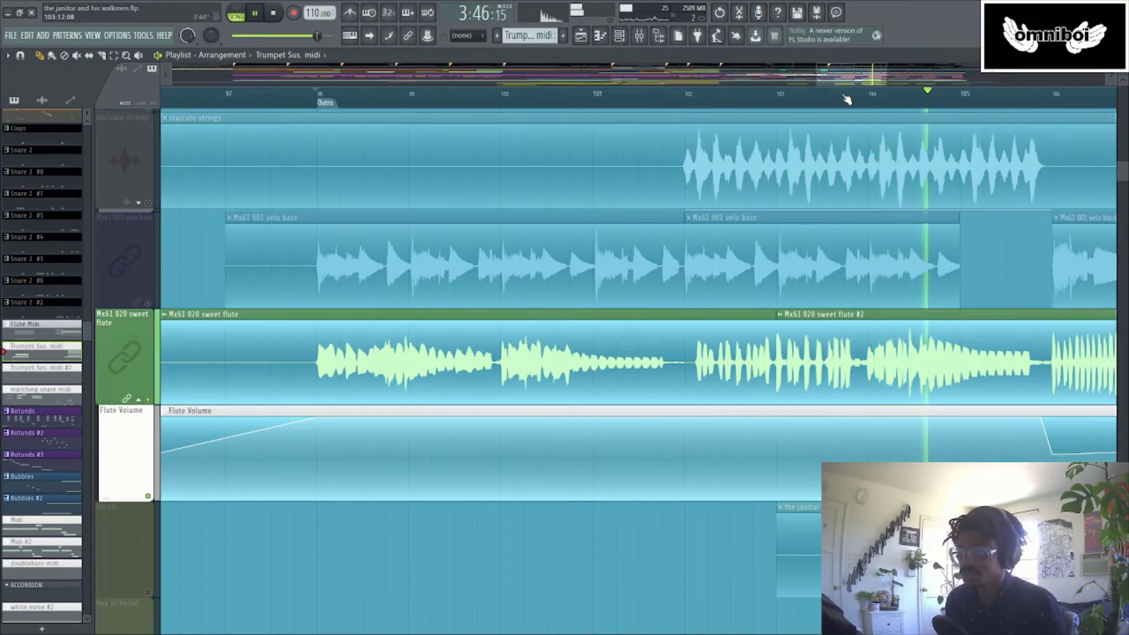
pyautogui.press('space')
# Solo the Mx61 001 Grand track and play its chords from the Outro marker
pyautogui.scroll(-3, 479, 313)
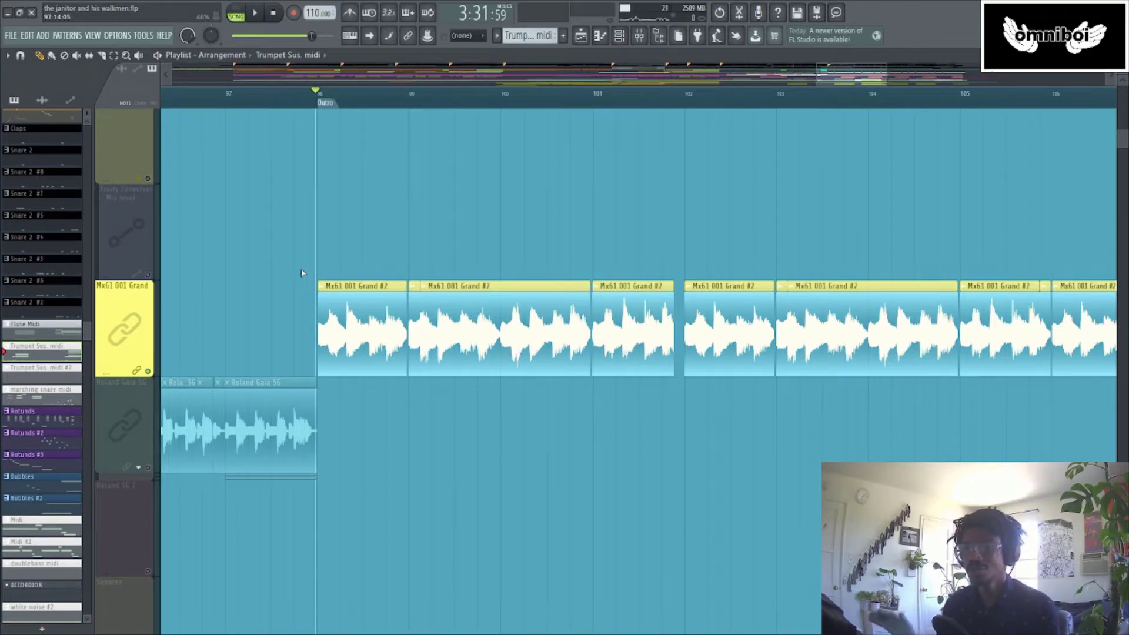
pyautogui.press('space')
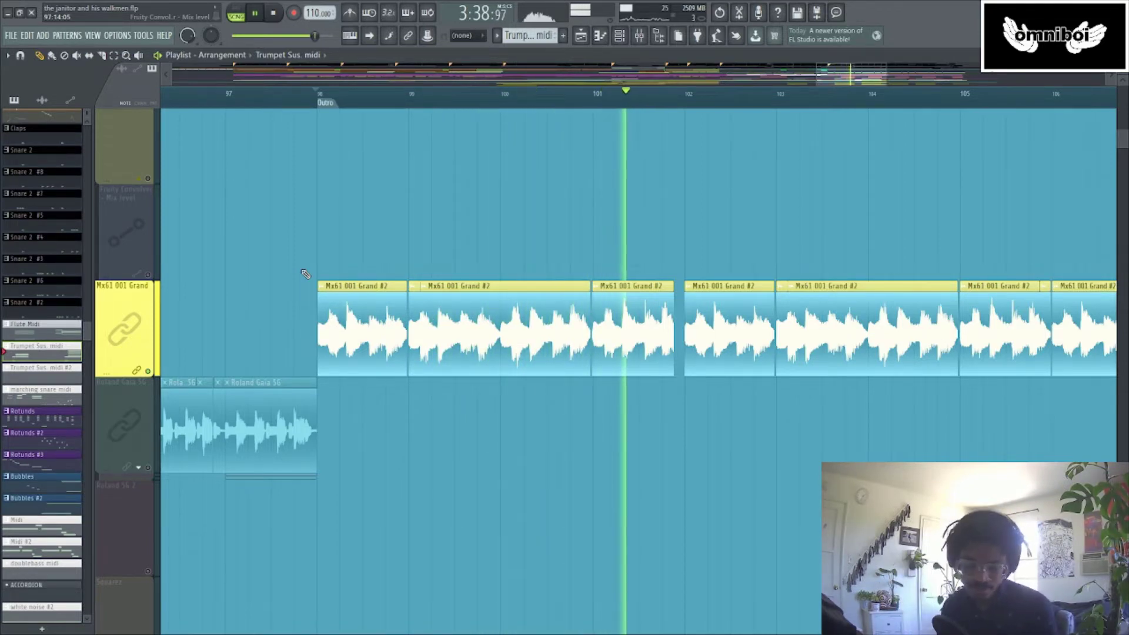
pyautogui.press('space')
# Enable the Mx61 001 velo bass track alongside the sweet flute and play them together from just before bar 102
pyautogui.scroll(-6, 696, 380)
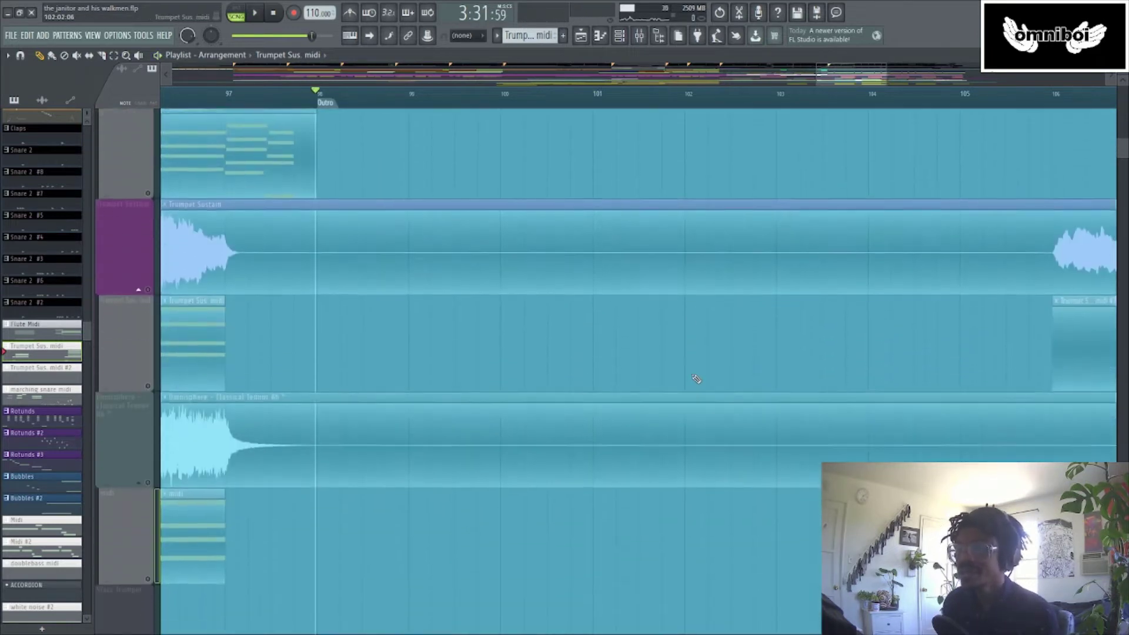
pyautogui.scroll(-8, 696, 379)
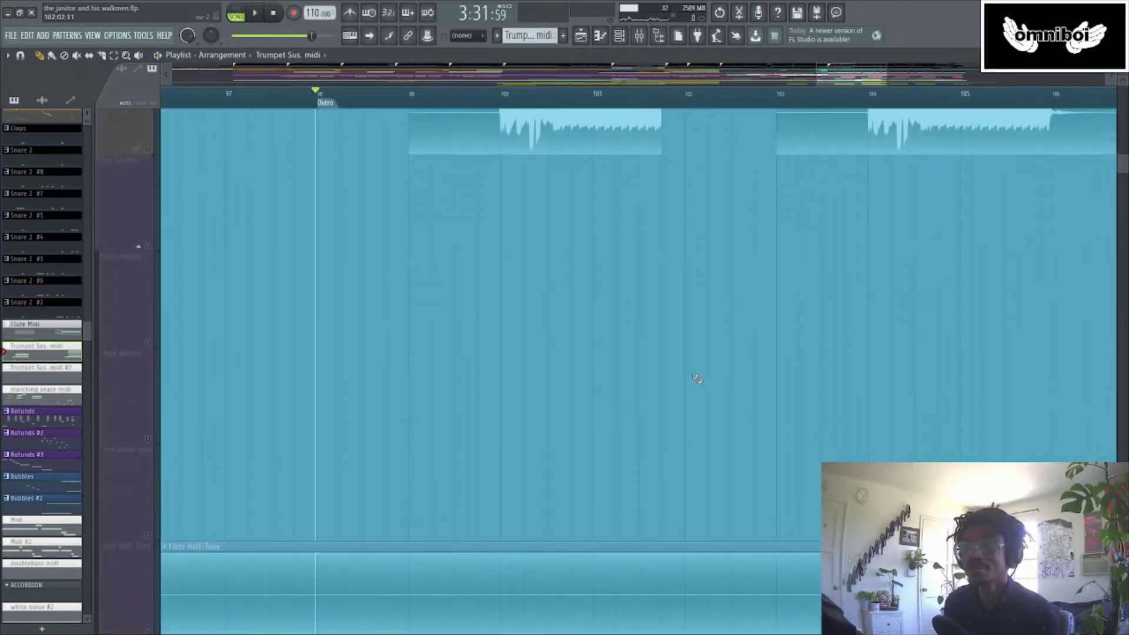
pyautogui.scroll(-8, 697, 380)
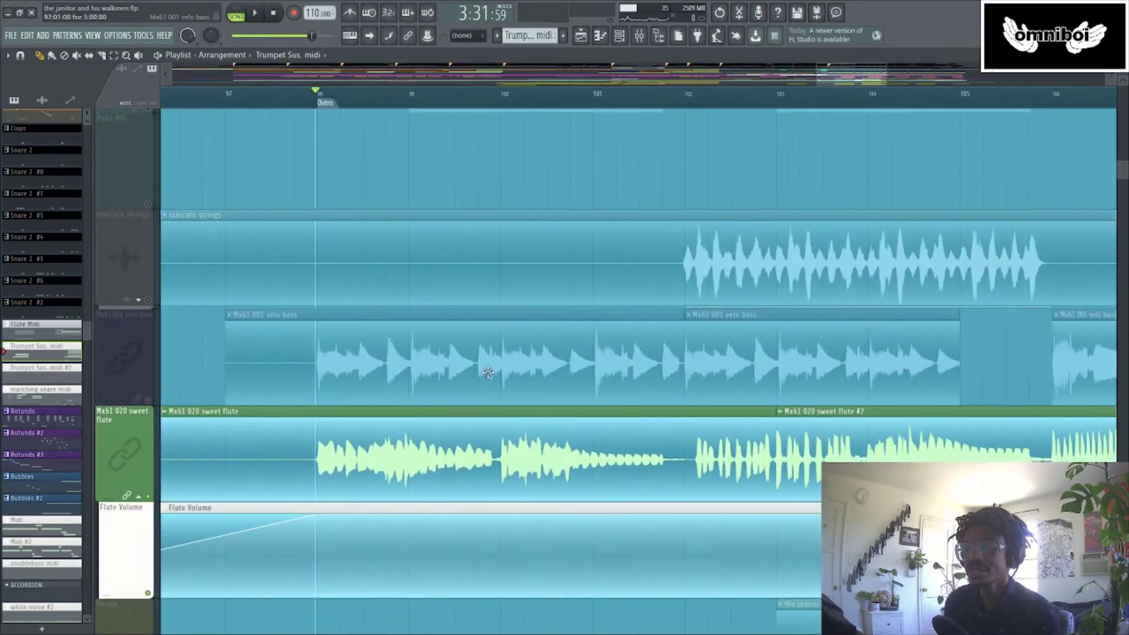
pyautogui.click(150, 402)
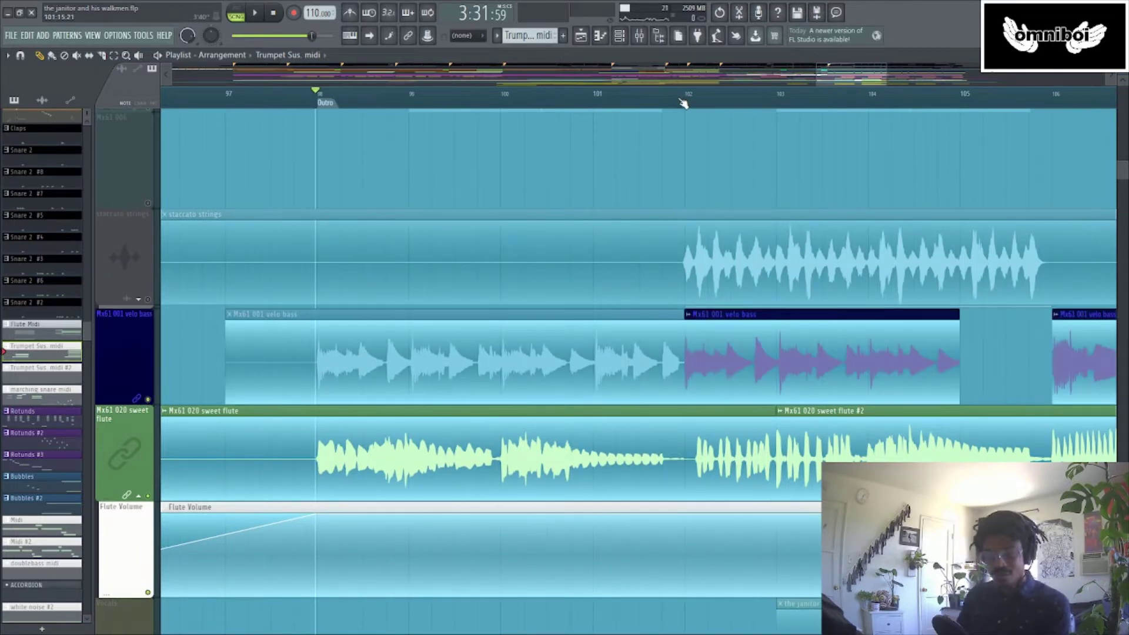
pyautogui.press('space')
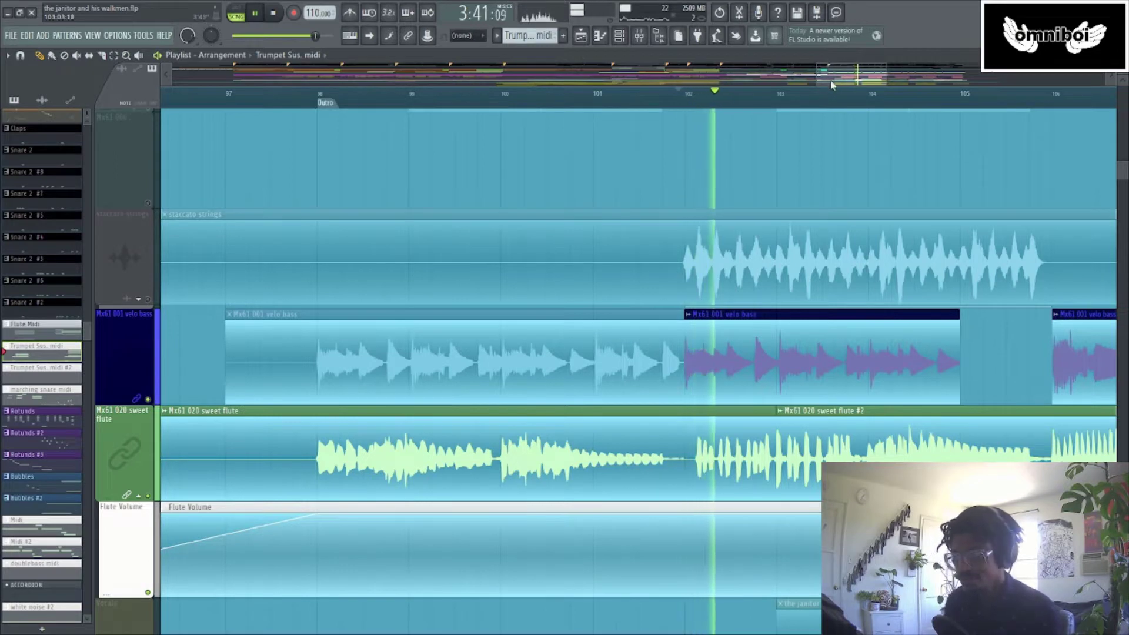
pyautogui.moveTo(832, 85); pyautogui.dragTo(853, 83)
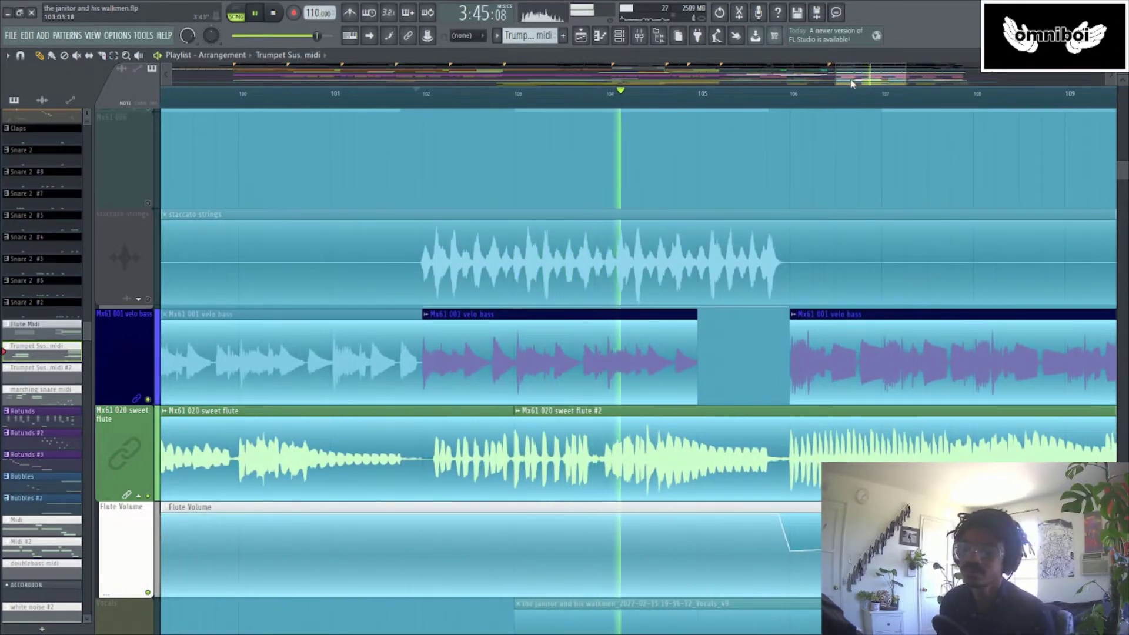
pyautogui.press('space')
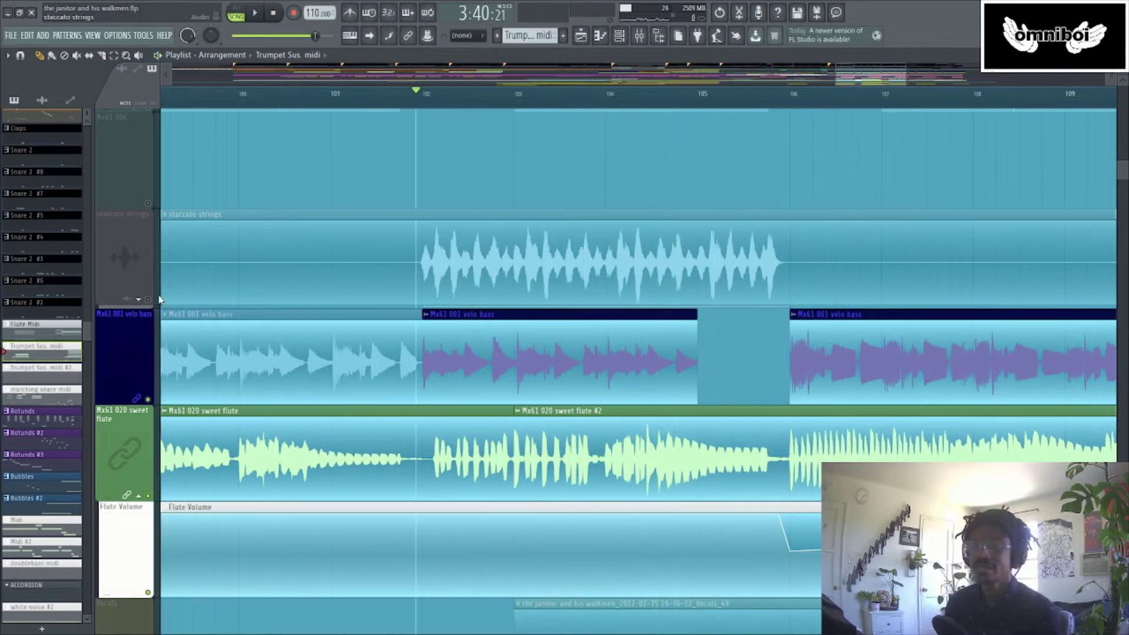
# Enable the staccato strings track and follow its Stacc String midi notes in the piano roll during playback
pyautogui.click(148, 300)
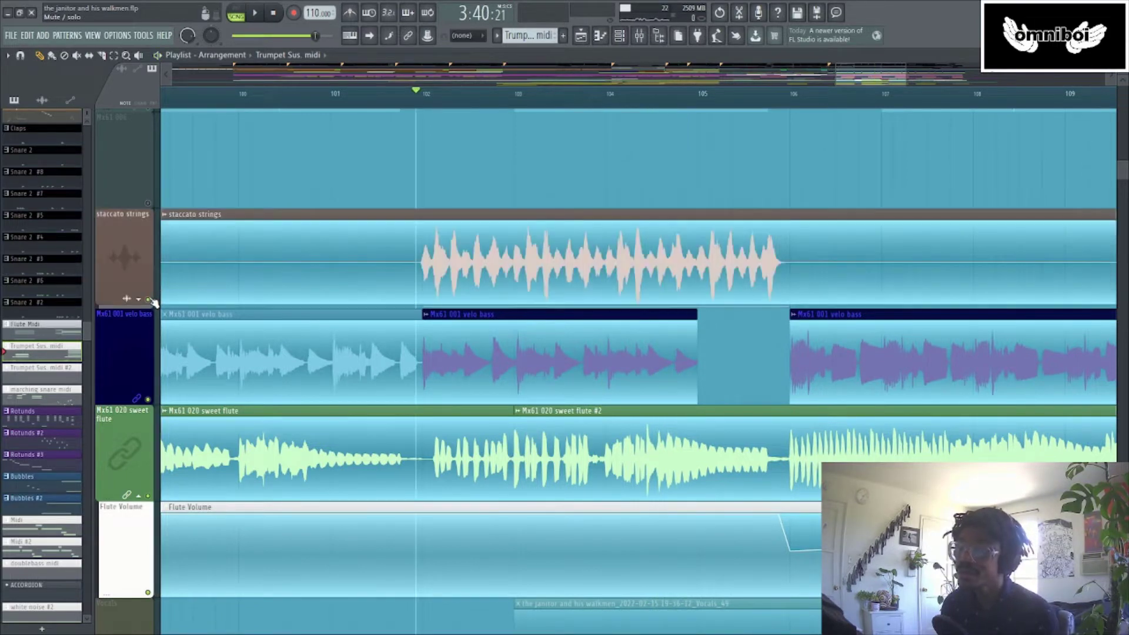
pyautogui.click(147, 304)
pyautogui.doubleClick(434, 342)
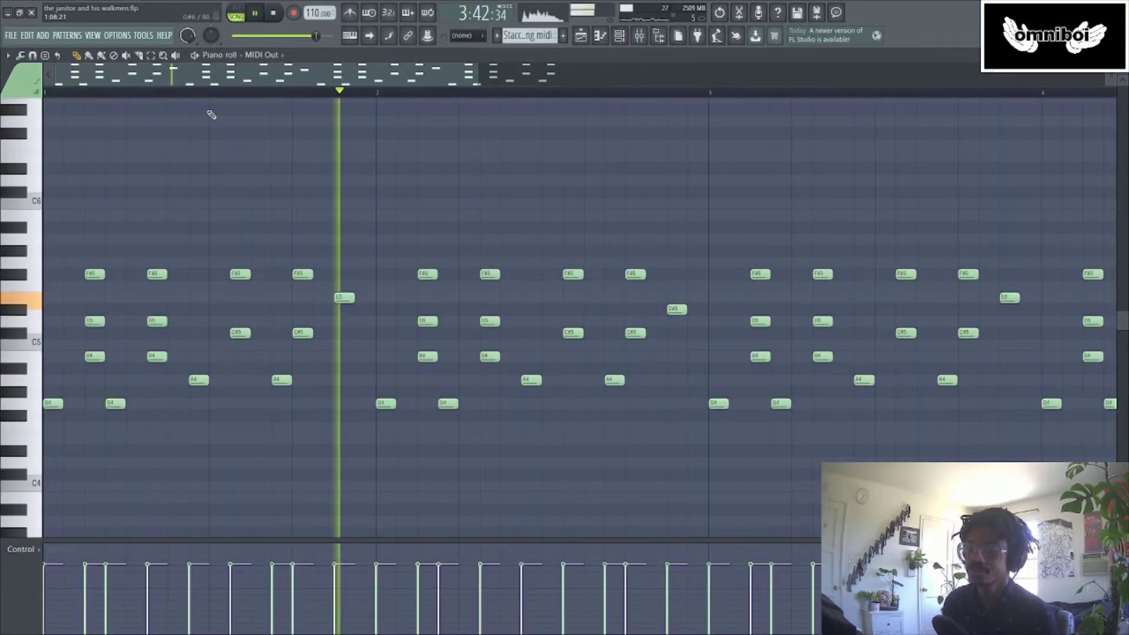
pyautogui.click(375, 75)
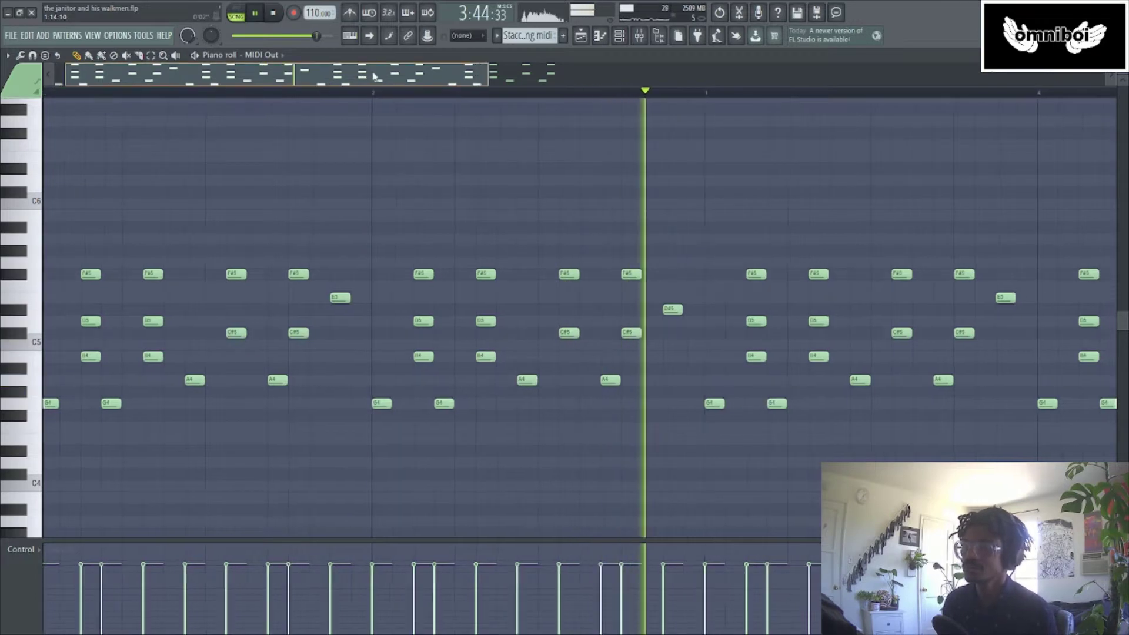
pyautogui.moveTo(375, 75); pyautogui.dragTo(509, 96)
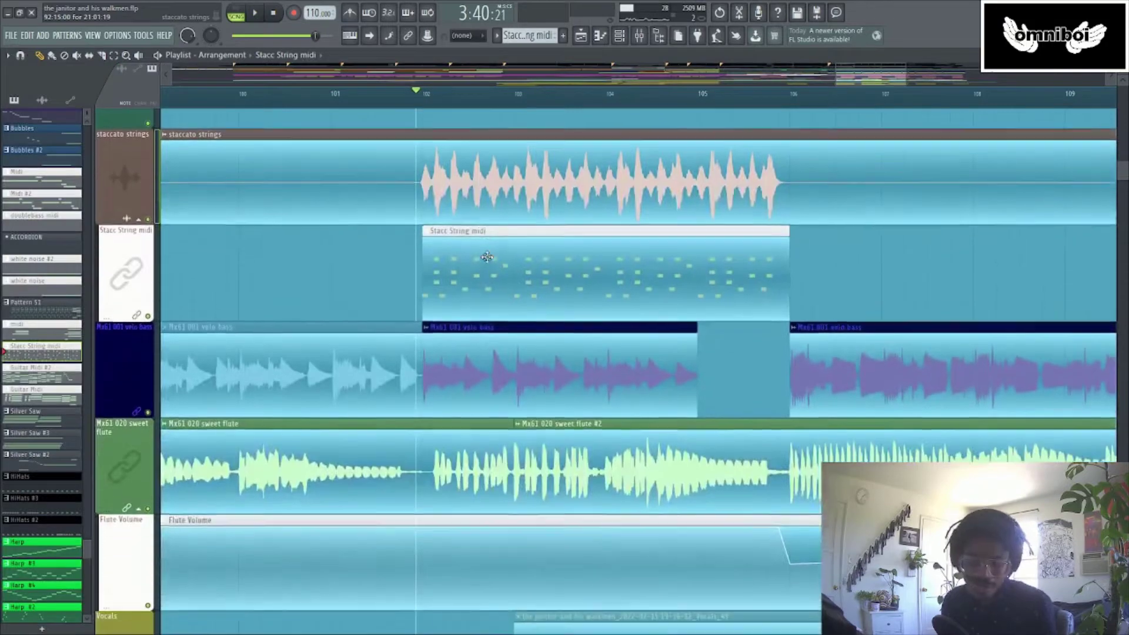
# Play the full arrangement with all tracks restored from just before bar 102
pyautogui.scroll(-5, 487, 257)
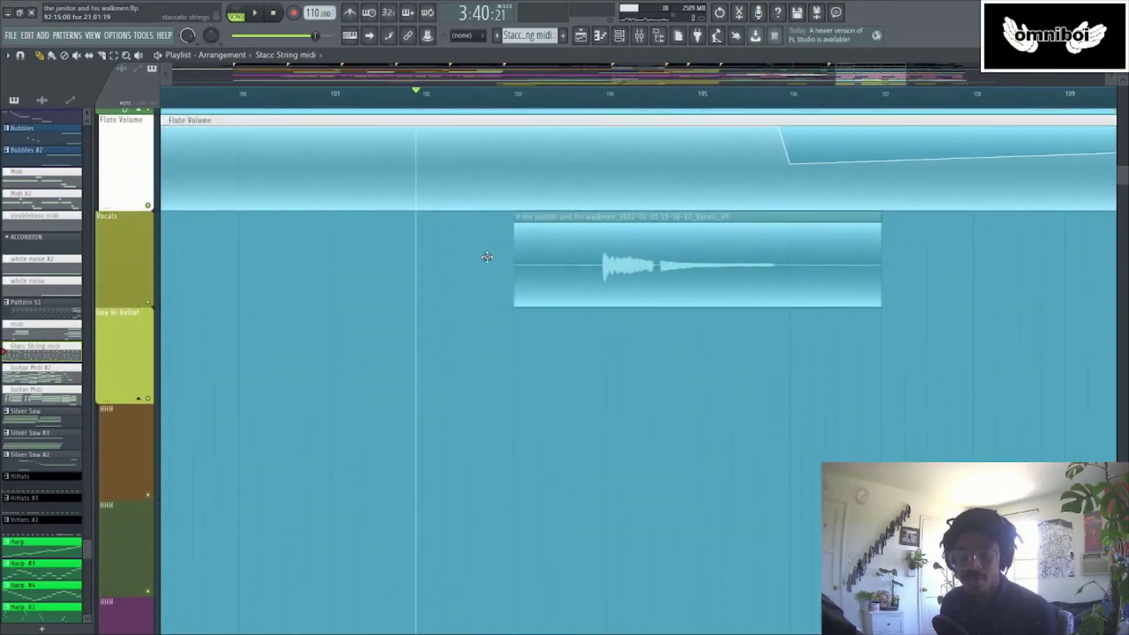
pyautogui.scroll(8, 487, 257)
pyautogui.press('space')
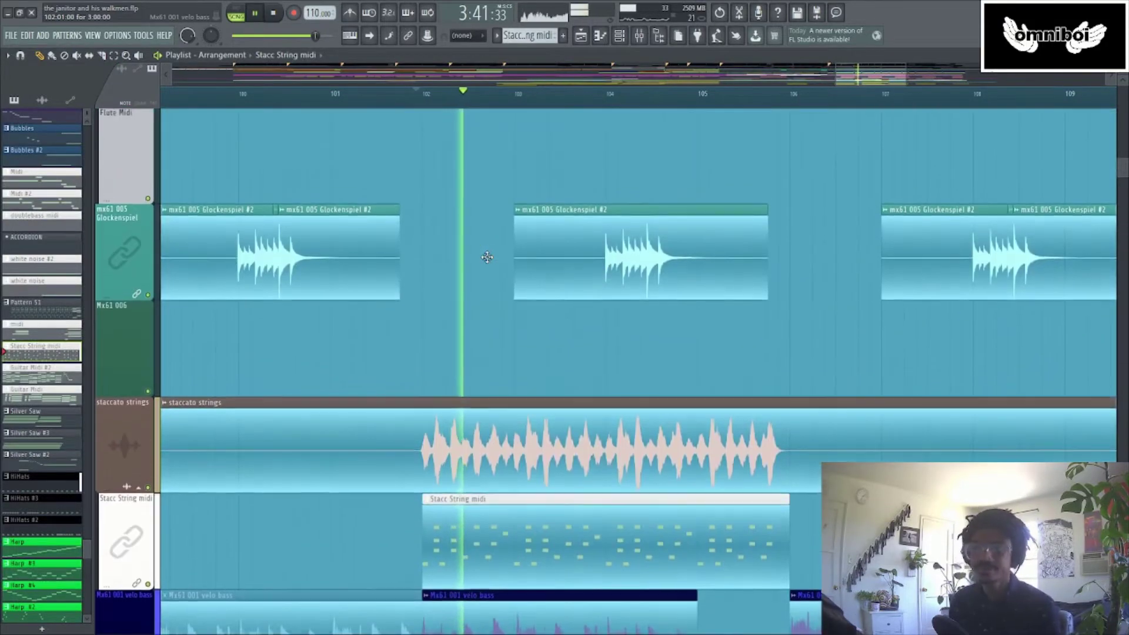
pyautogui.scroll(4, 487, 257)
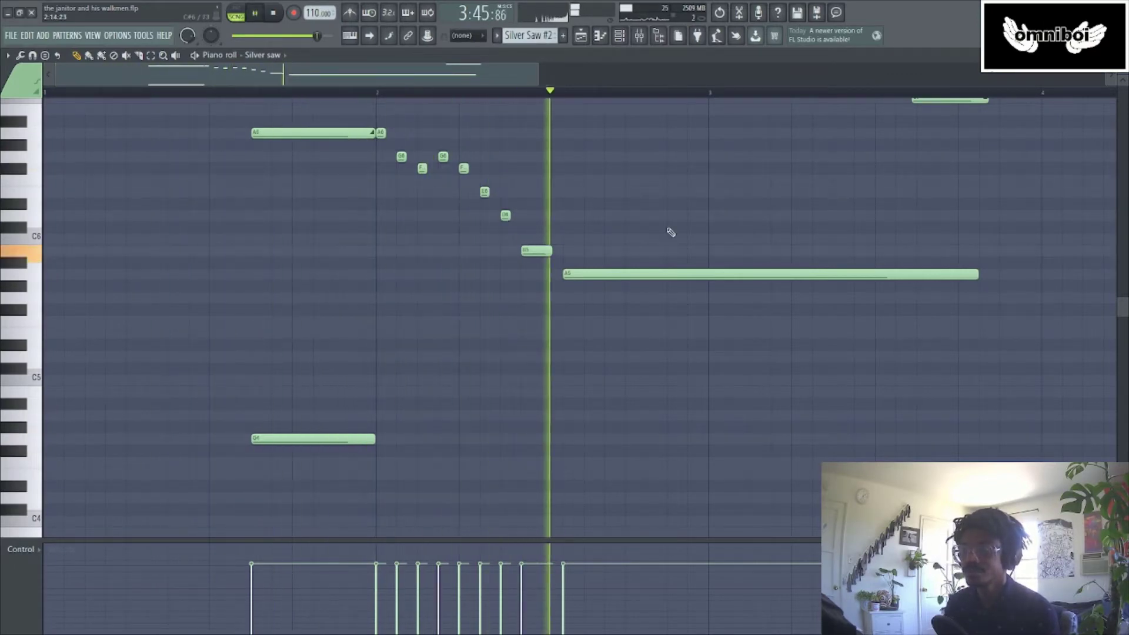
# Follow the Silver Saw #2 notes in the piano roll during playback and return to the playlist
pyautogui.scroll(1, 824, 206)
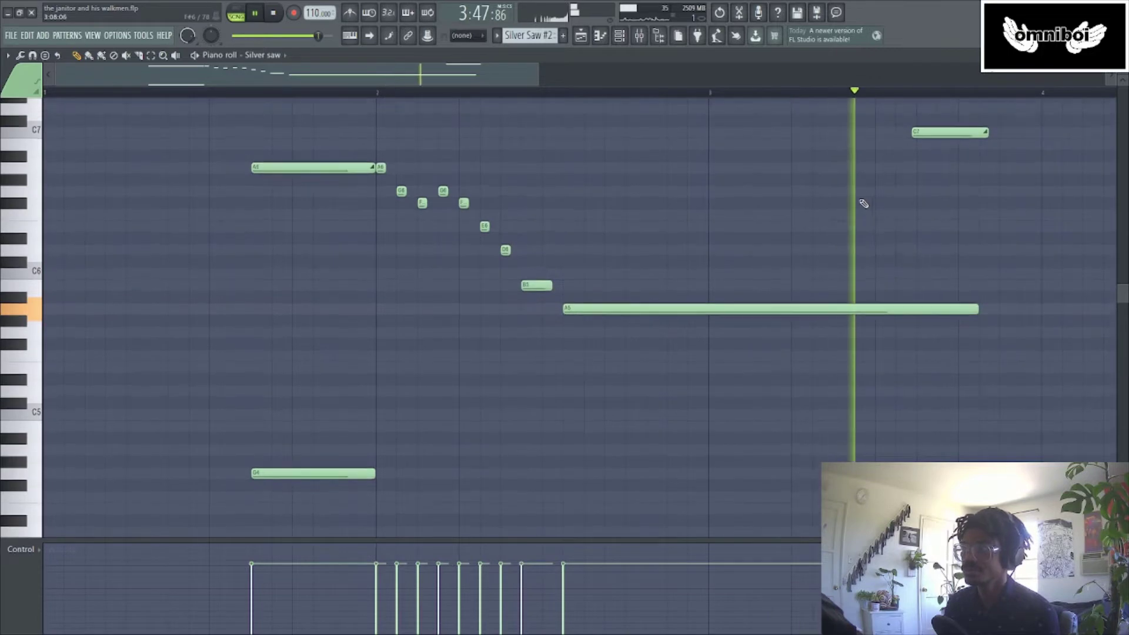
pyautogui.press('space')
pyautogui.press('F5')
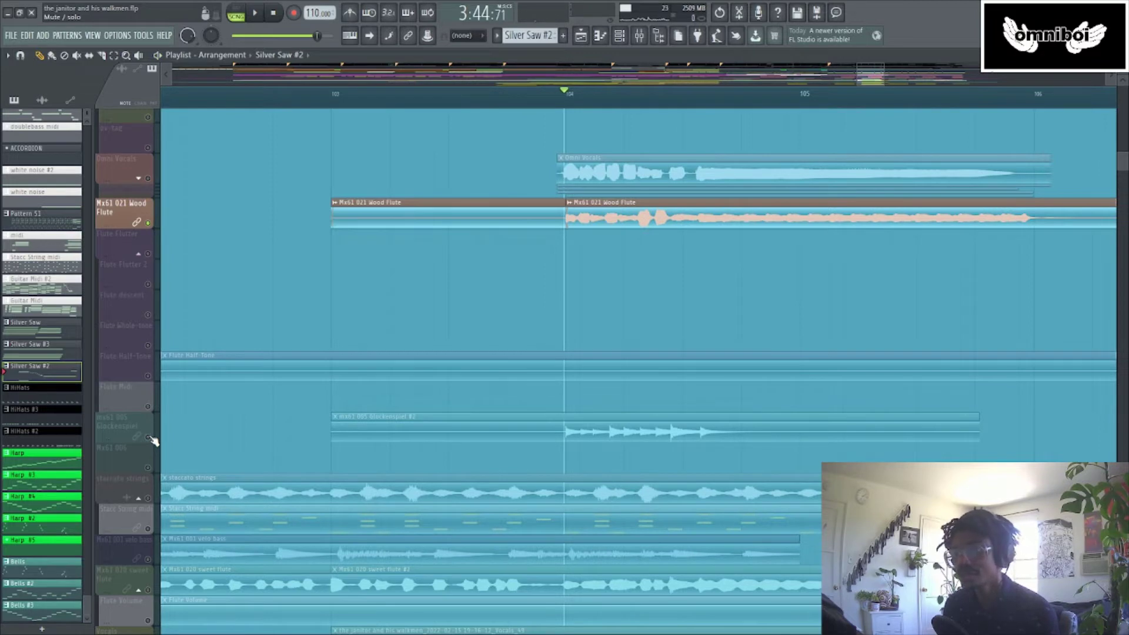
# Solo the mx61 005 Glockenspiel track and play its phrase from bar 104
pyautogui.press('space')
pyautogui.scroll(-9, 265, 382)
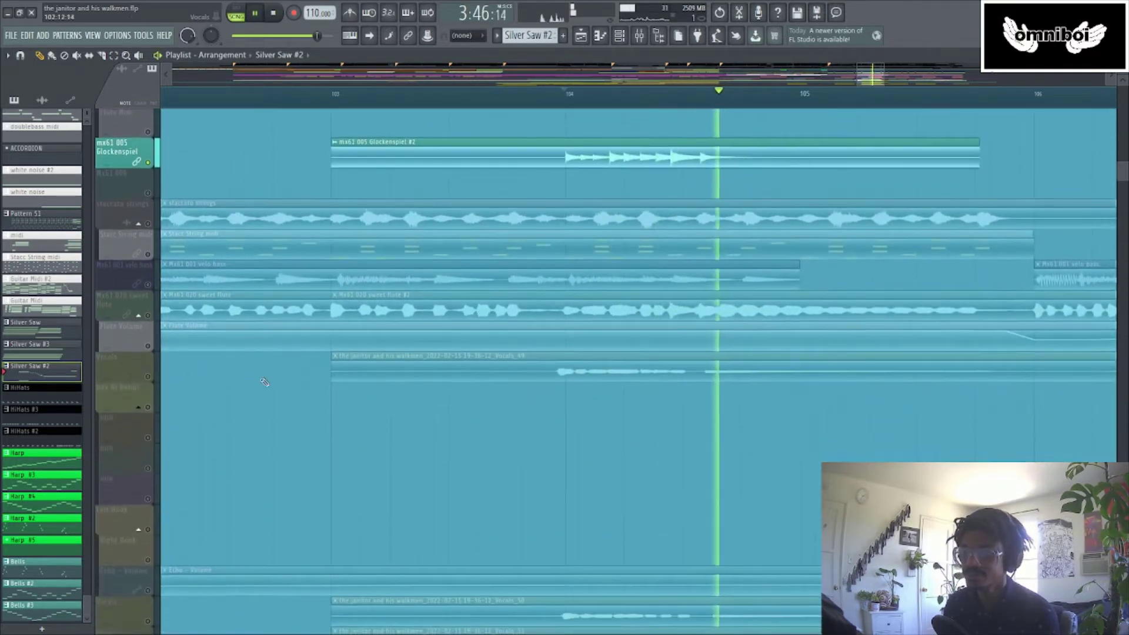
pyautogui.press('space')
# Solo the Omni Vocals track and play it from bar 104, first alone and again with harmony 1 enabled
pyautogui.scroll(-12, 154, 506)
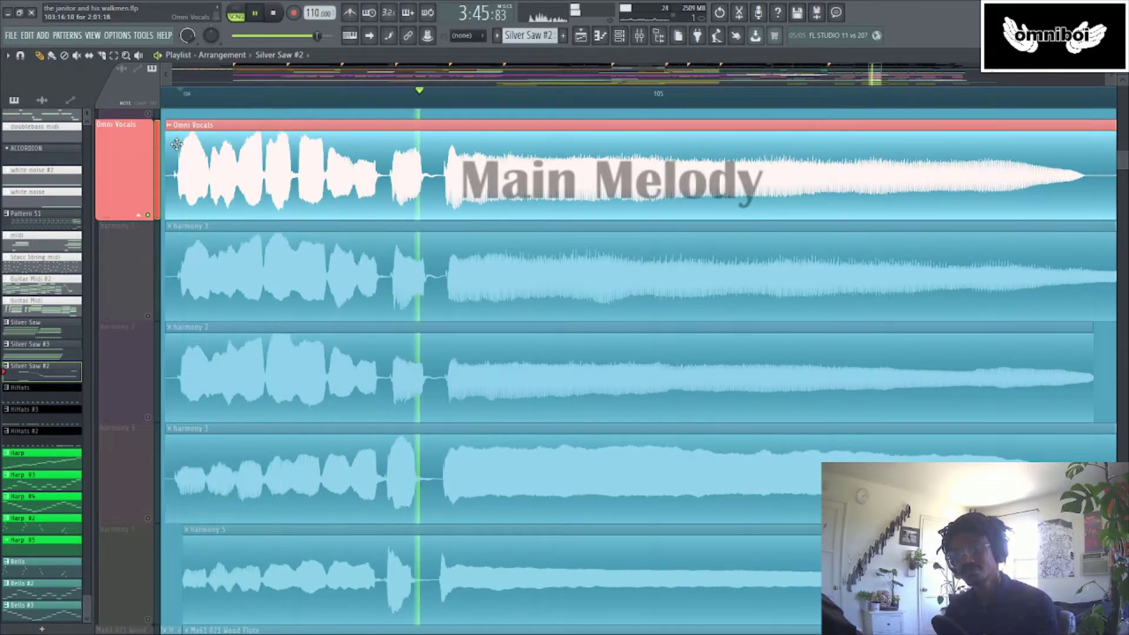
pyautogui.press('space')
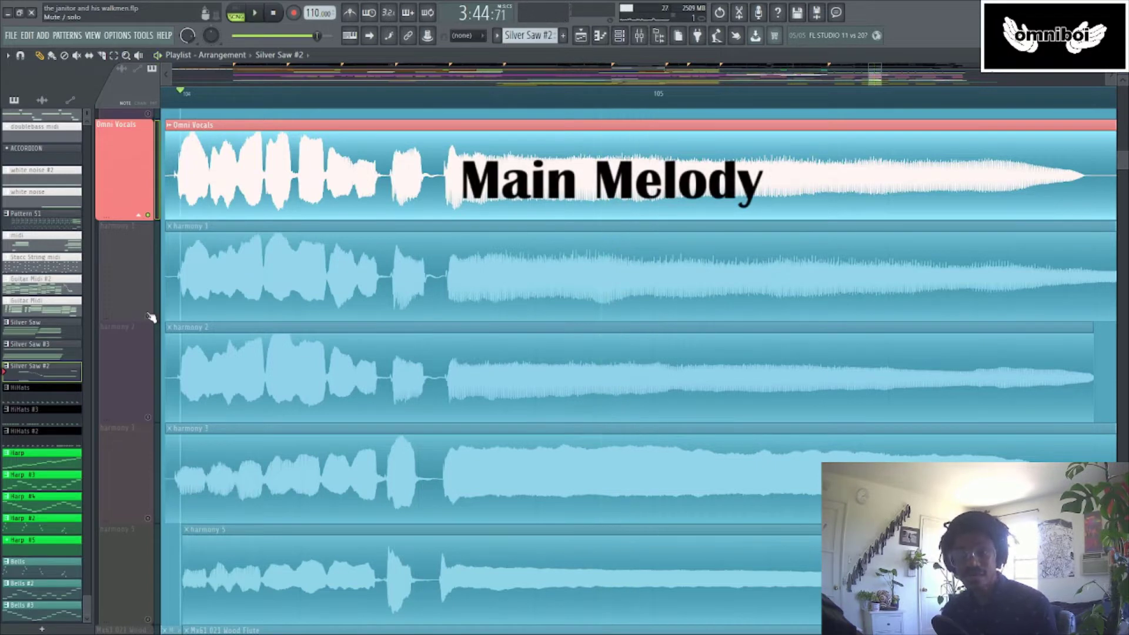
pyautogui.click(149, 316)
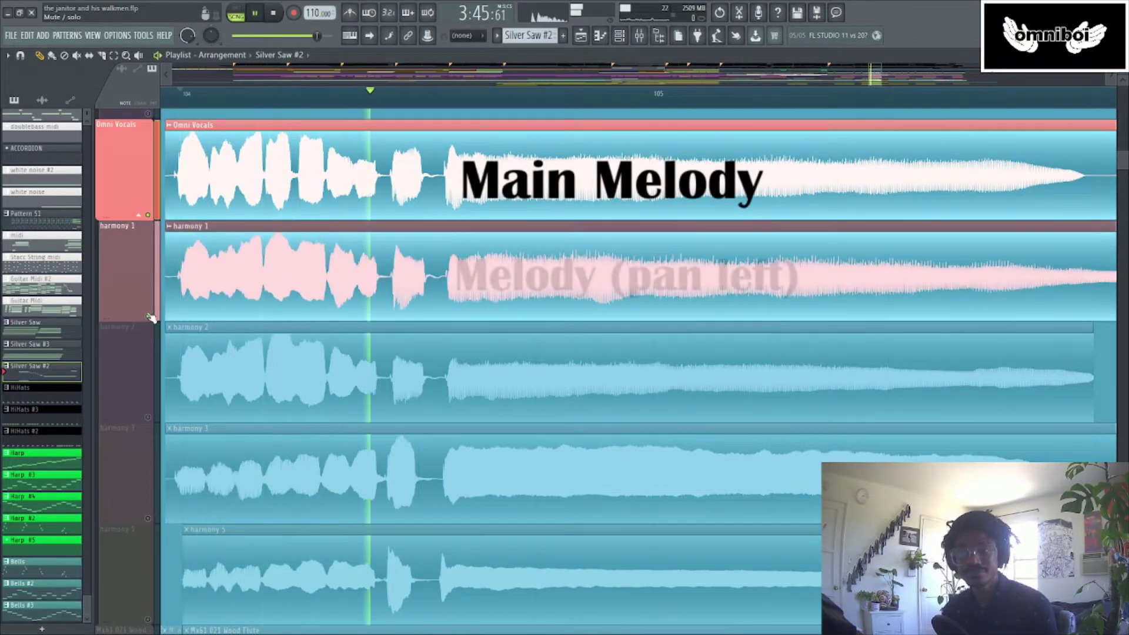
pyautogui.press('space')
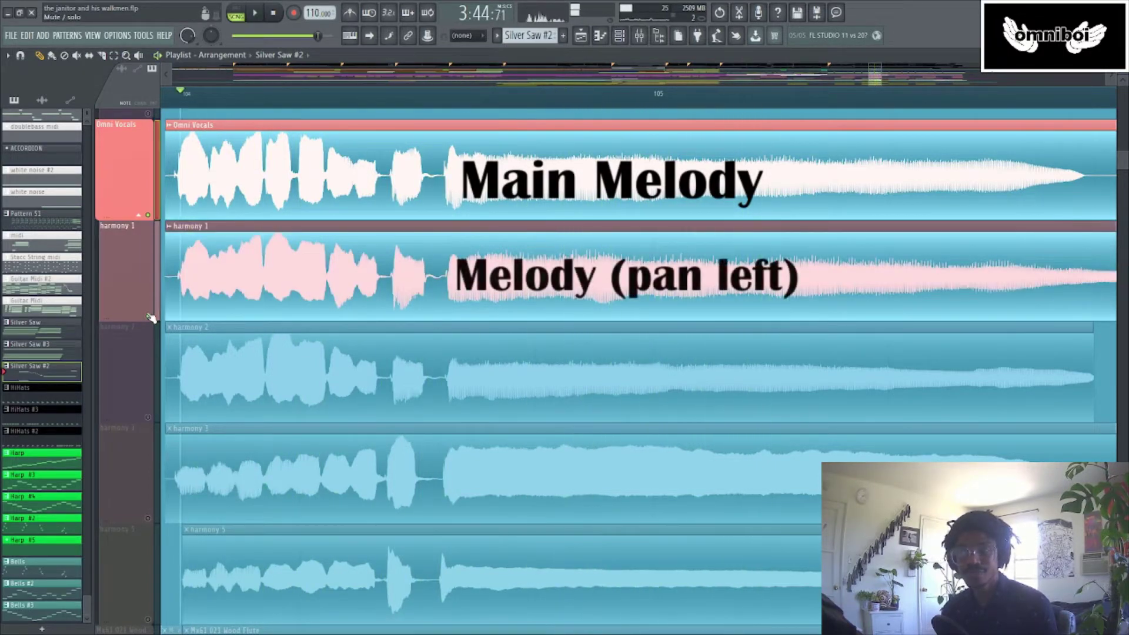
# Play the vocals from bar 104 with harmony 2 added, and audition harmony 3 and harmony 5 individually in solo
pyautogui.click(149, 418)
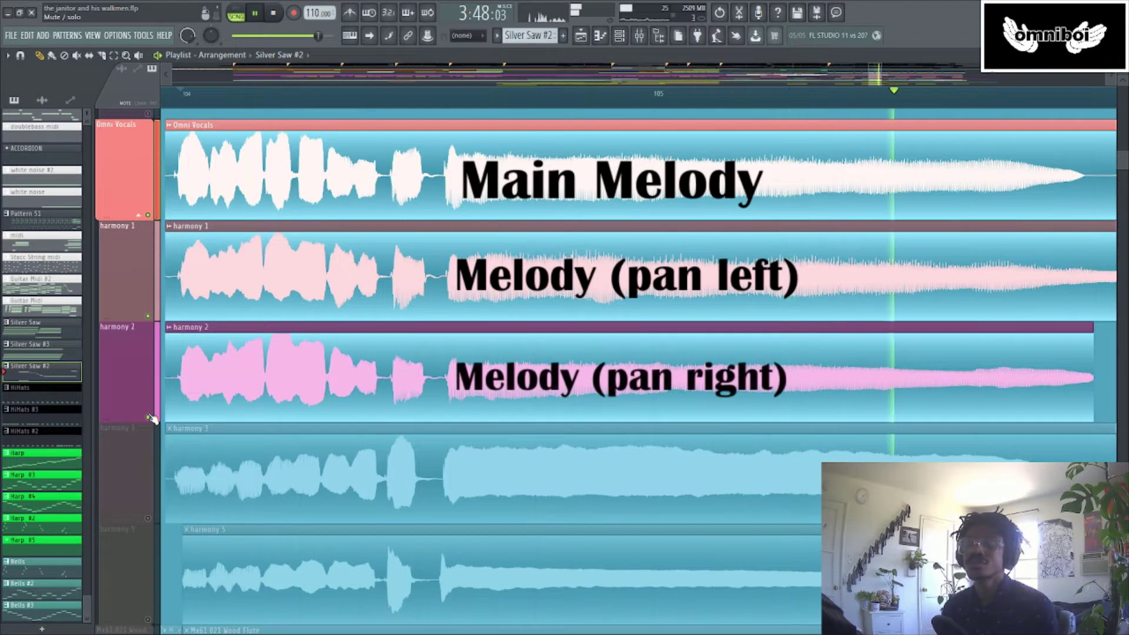
pyautogui.rightClick(149, 519)
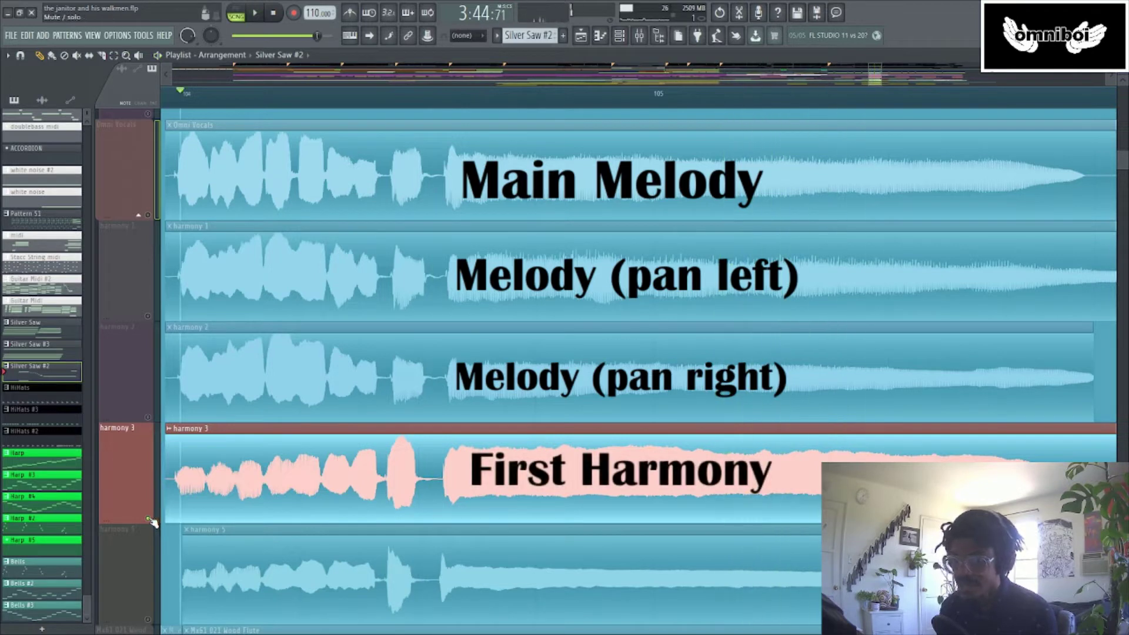
pyautogui.rightClick(148, 620)
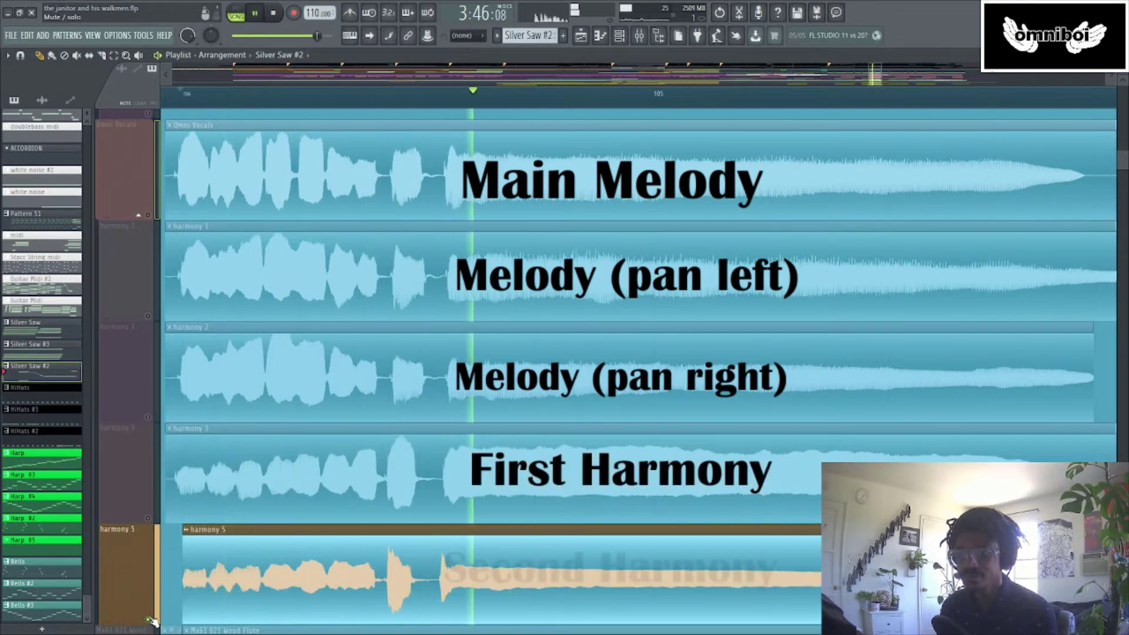
pyautogui.rightClick(148, 520)
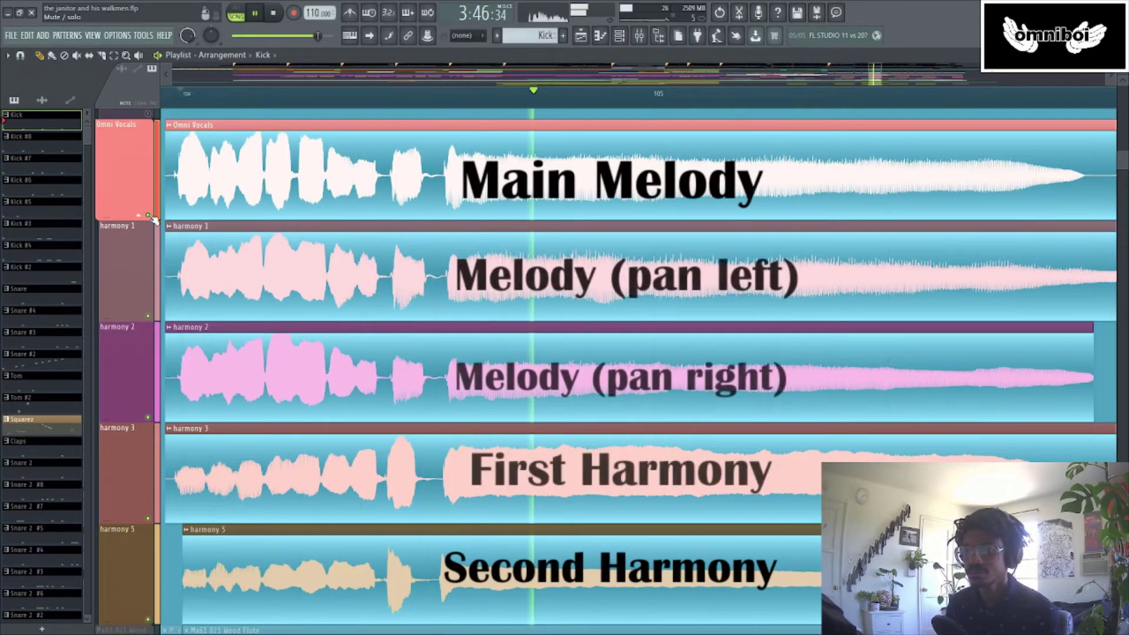
# Isolate the Trumpet Sustain and Omnisphere Classical Tennor Ah tracks and play them from just before bar 106
pyautogui.scroll(-5, 155, 330)
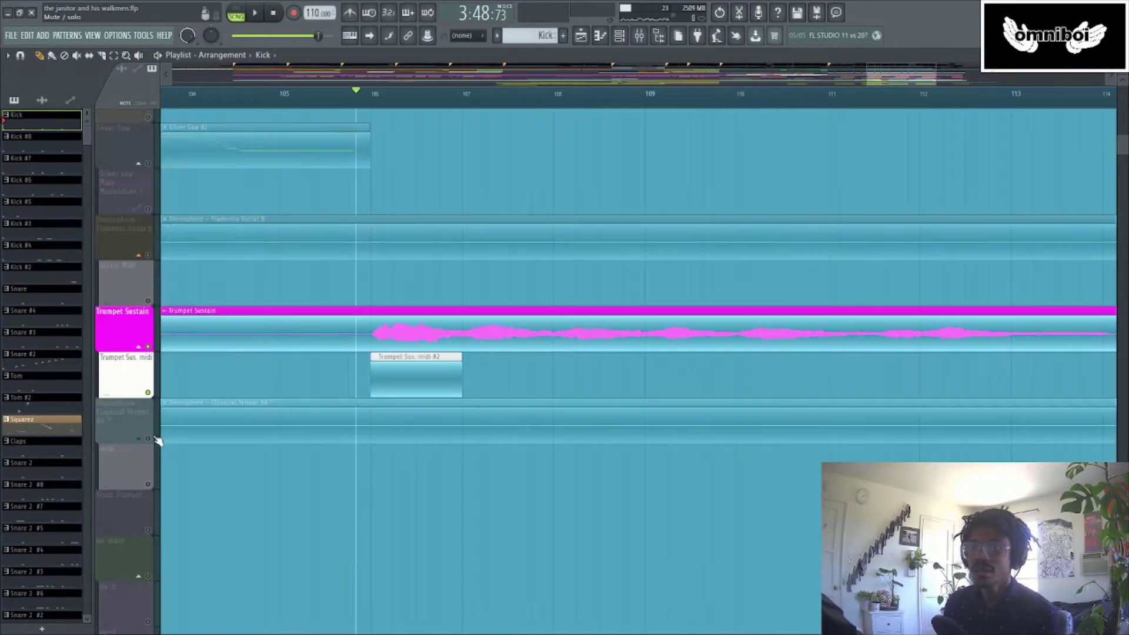
pyautogui.press('space')
pyautogui.scroll(3, 465, 98)
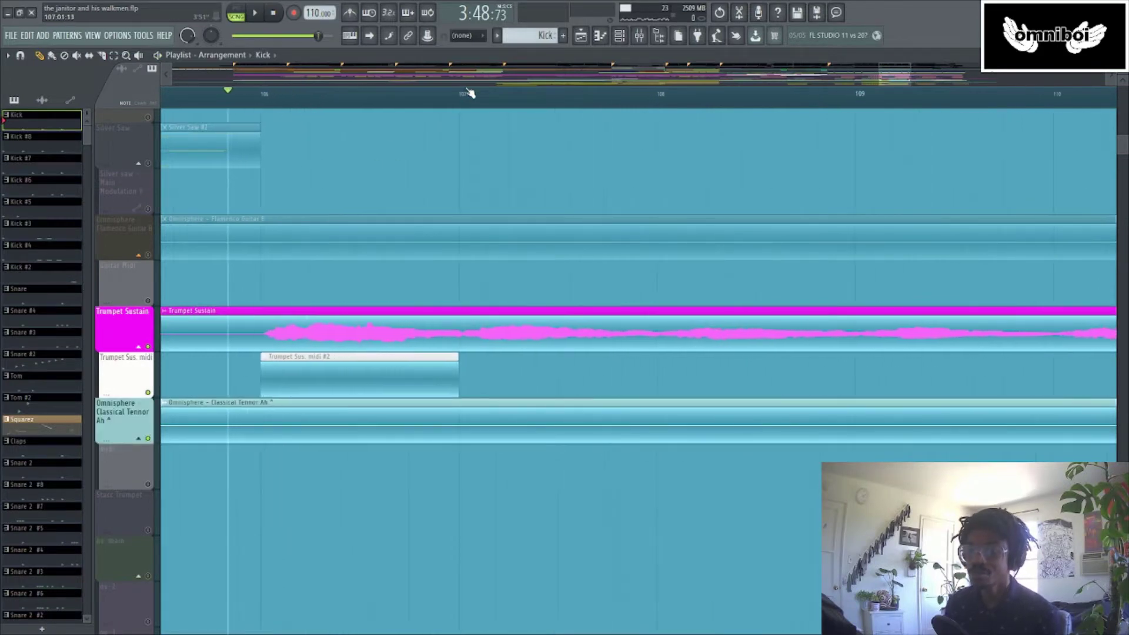
pyautogui.press('space')
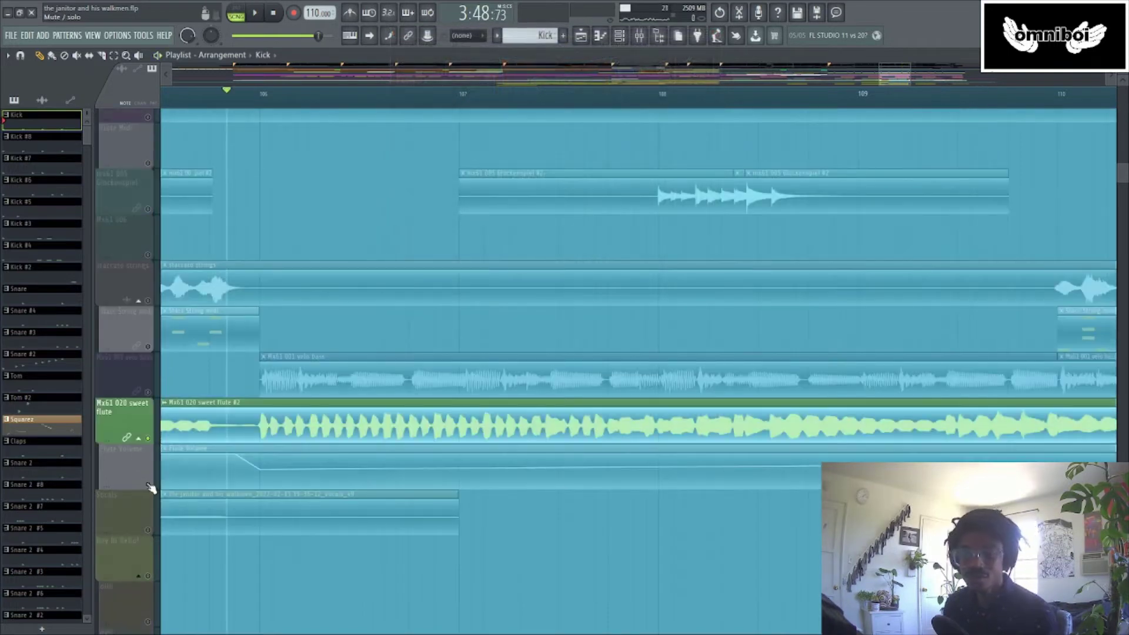
# Play the soloed Mx61 020 sweet flute track from just before bar 106 with its Flute Volume automation enabled
pyautogui.click(150, 487)
pyautogui.scroll(-2, 278, 434)
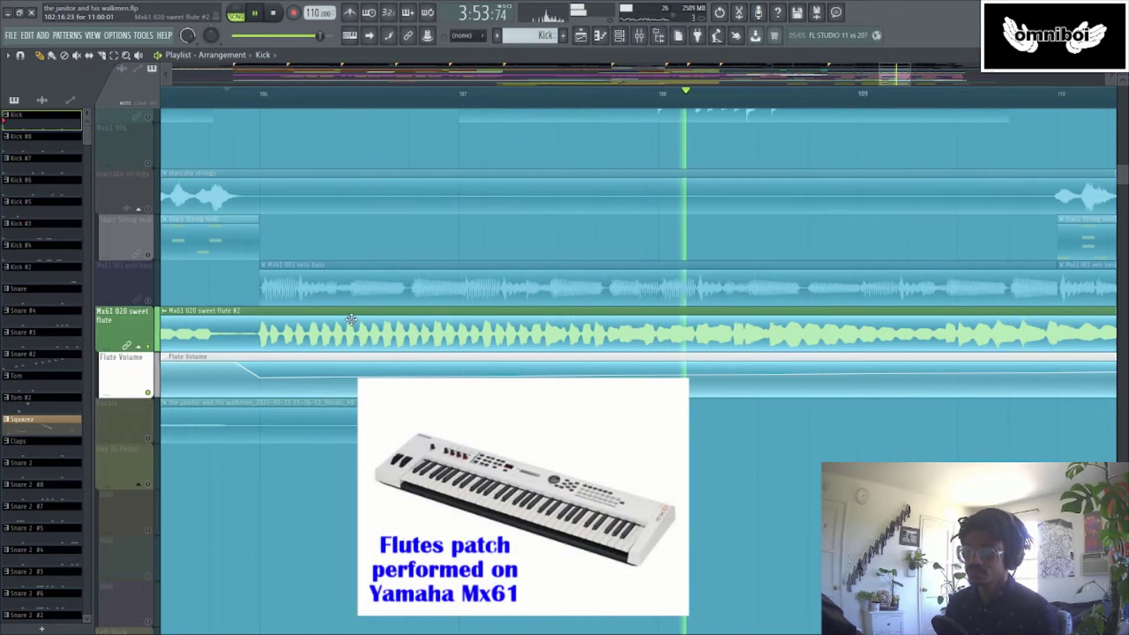
pyautogui.scroll(-6, 400, 263)
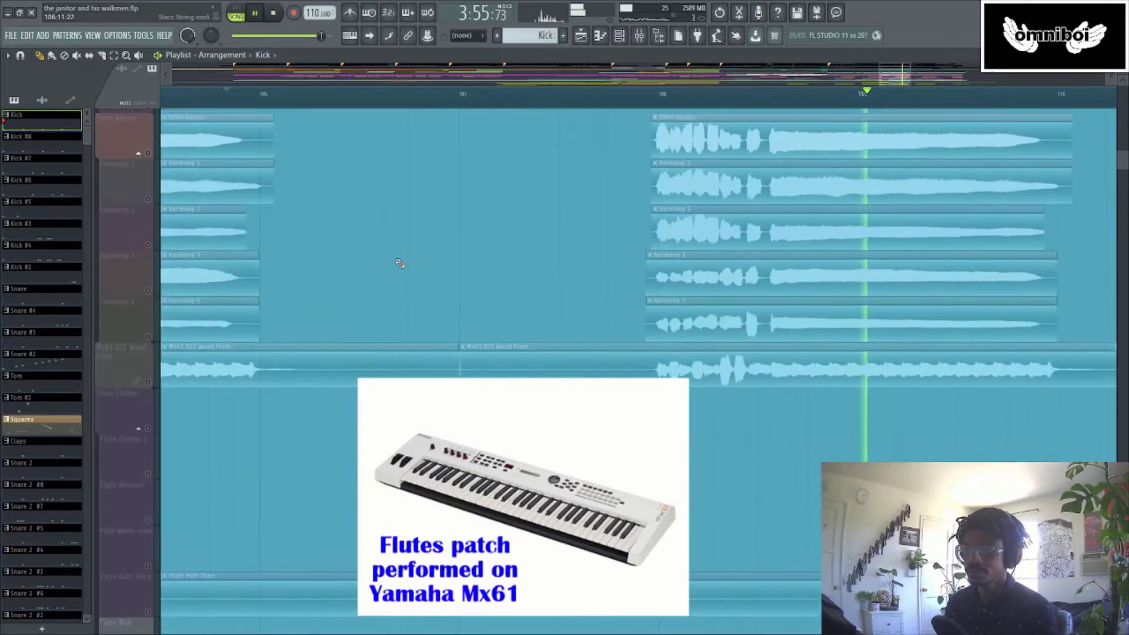
# Solo the Mx61 001 Grand piano track and play it from just before bar 106
pyautogui.scroll(10, 398, 261)
pyautogui.press('space')
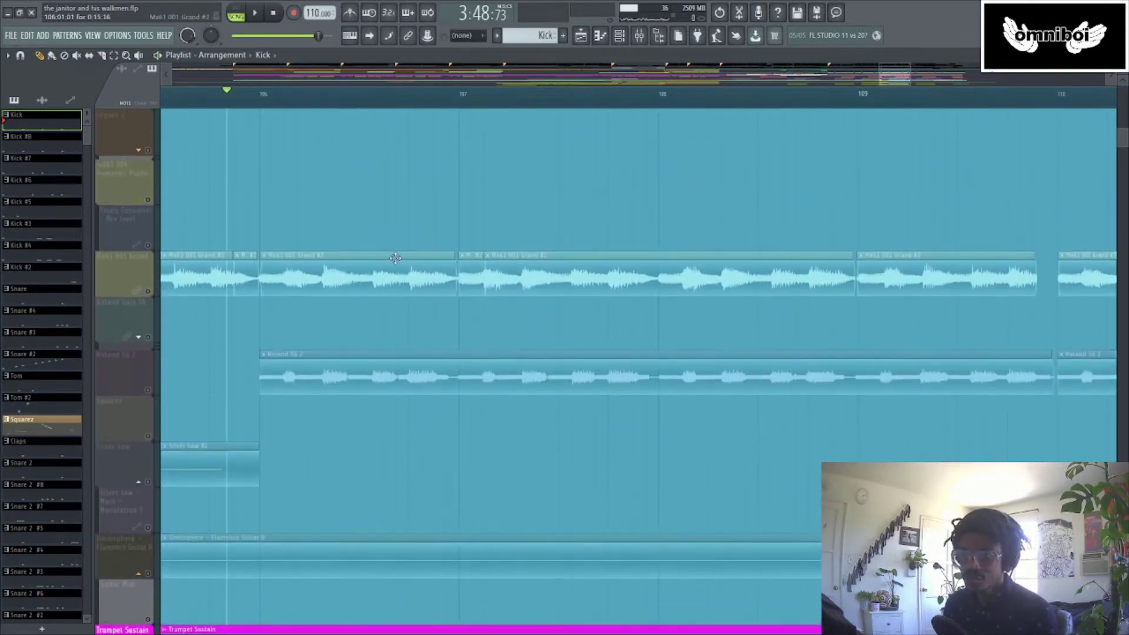
pyautogui.click(155, 295)
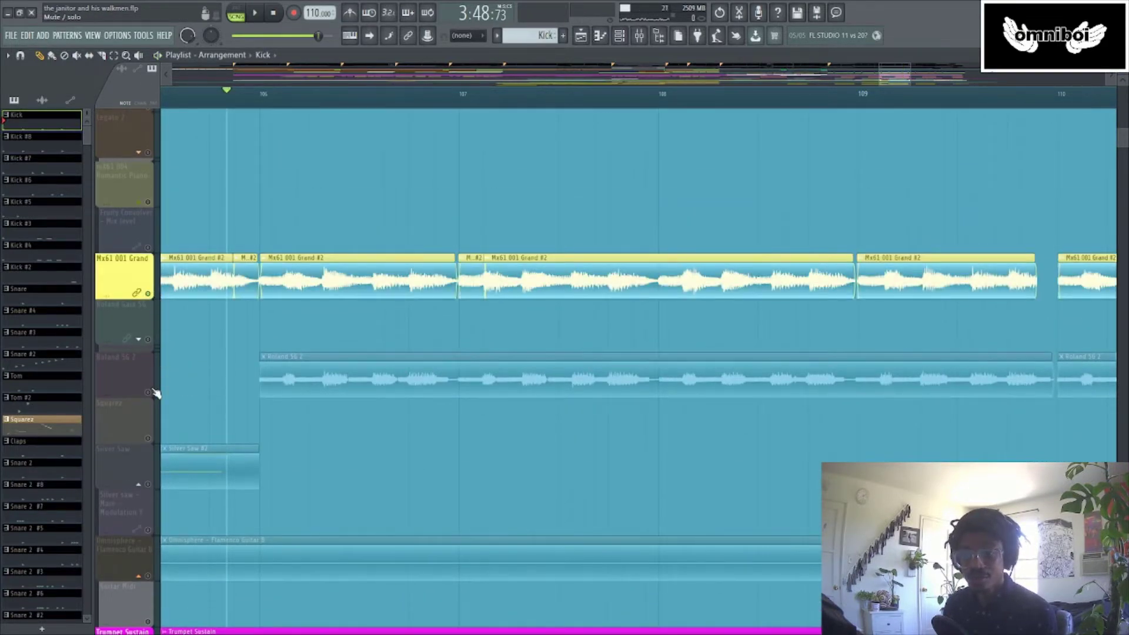
pyautogui.press('space')
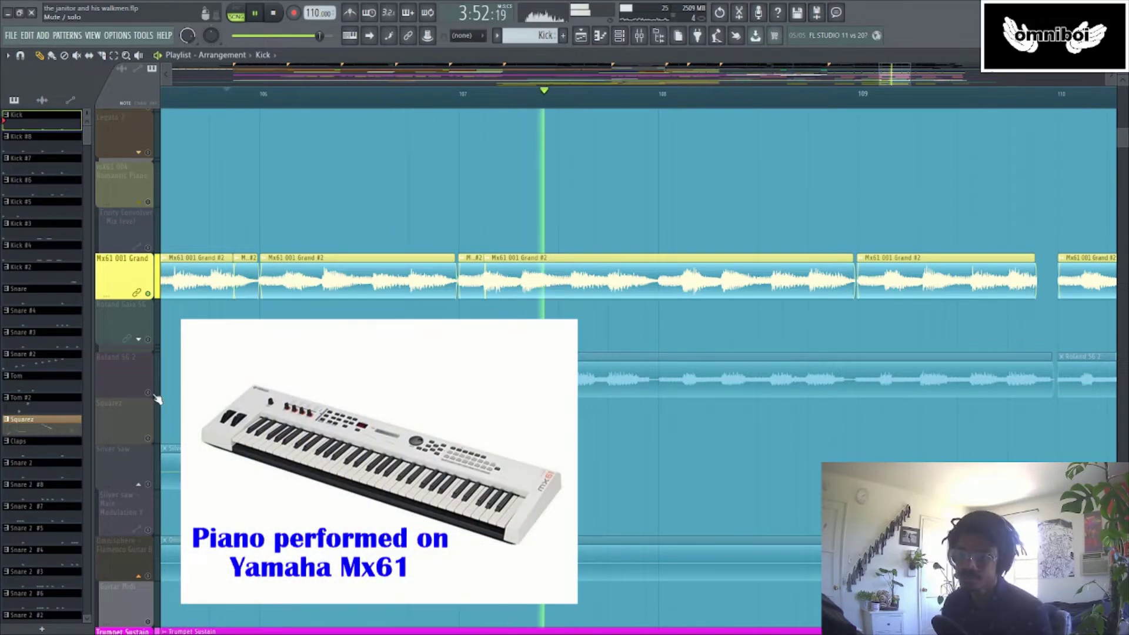
# Solo the Roland SG 2 chords and play them from just before bar 106, enabling the Mx61 001 Grand track alongside them
pyautogui.click(156, 392)
pyautogui.press('space')
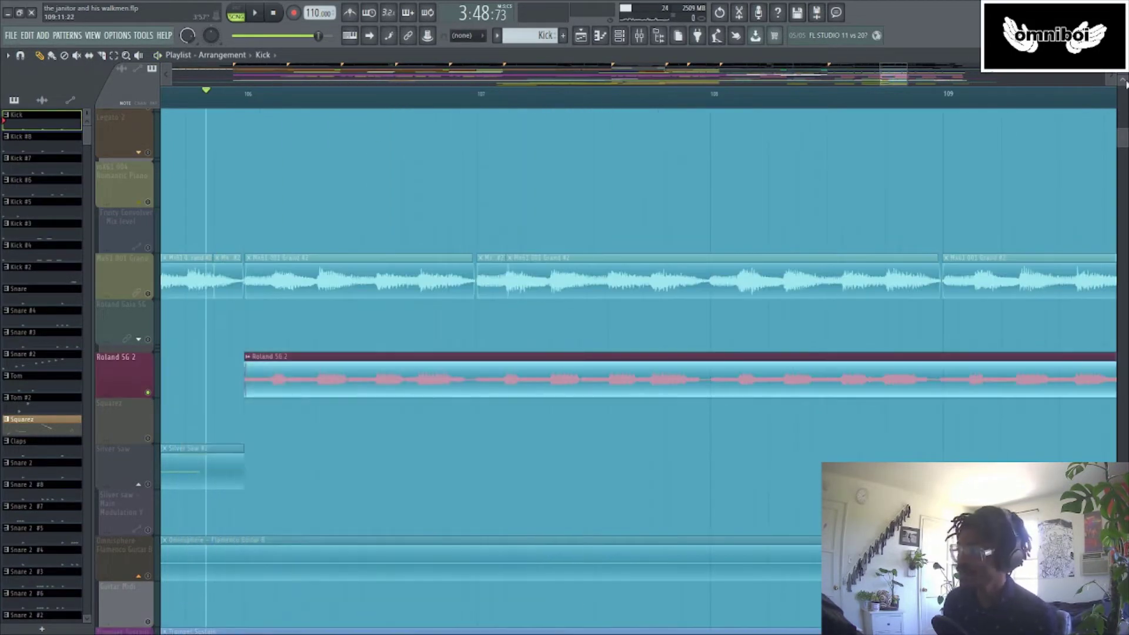
pyautogui.keyDown('alt'); pyautogui.scroll(2, 639, 353); pyautogui.keyUp('alt')
pyautogui.scroll(-2, 906, 188)
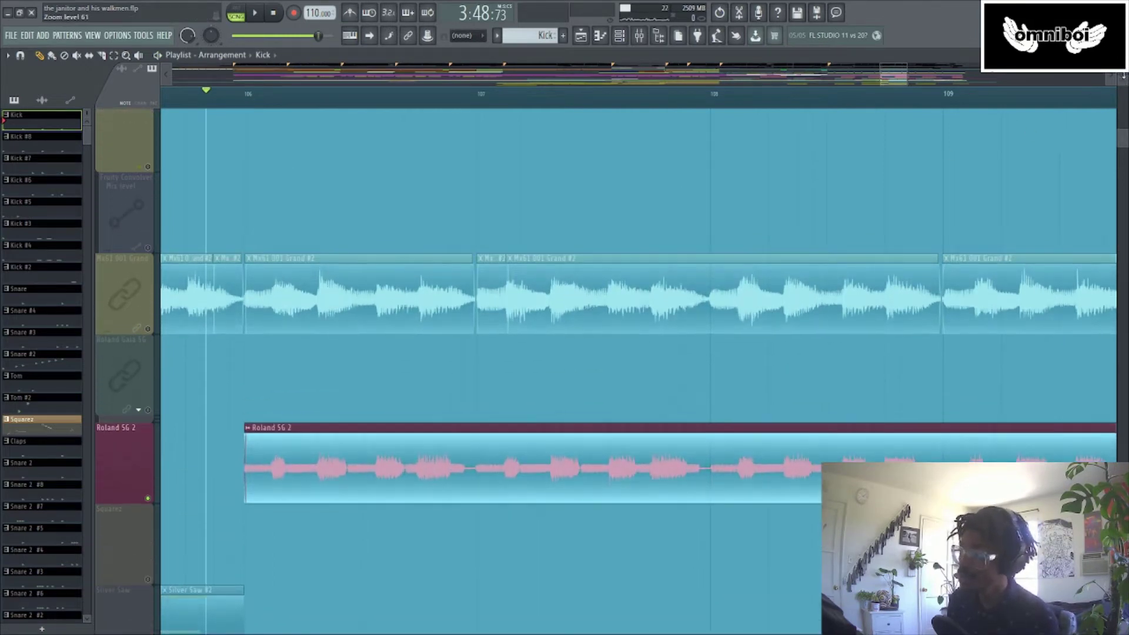
pyautogui.keyDown('alt'); pyautogui.scroll(2, 1091, 82); pyautogui.keyUp('alt')
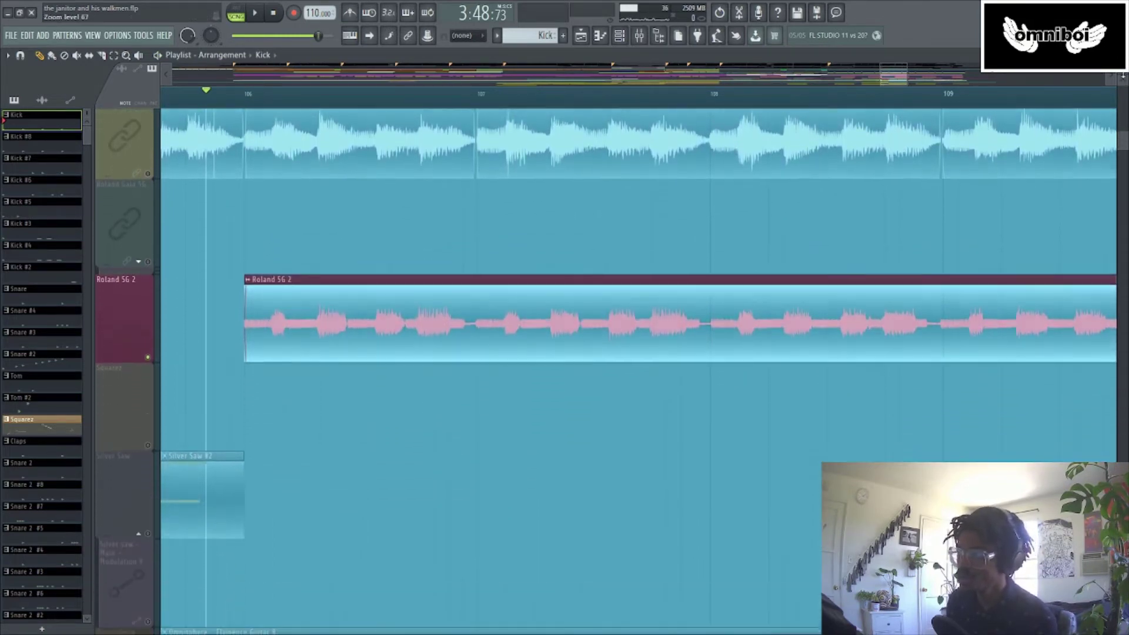
pyautogui.press('space')
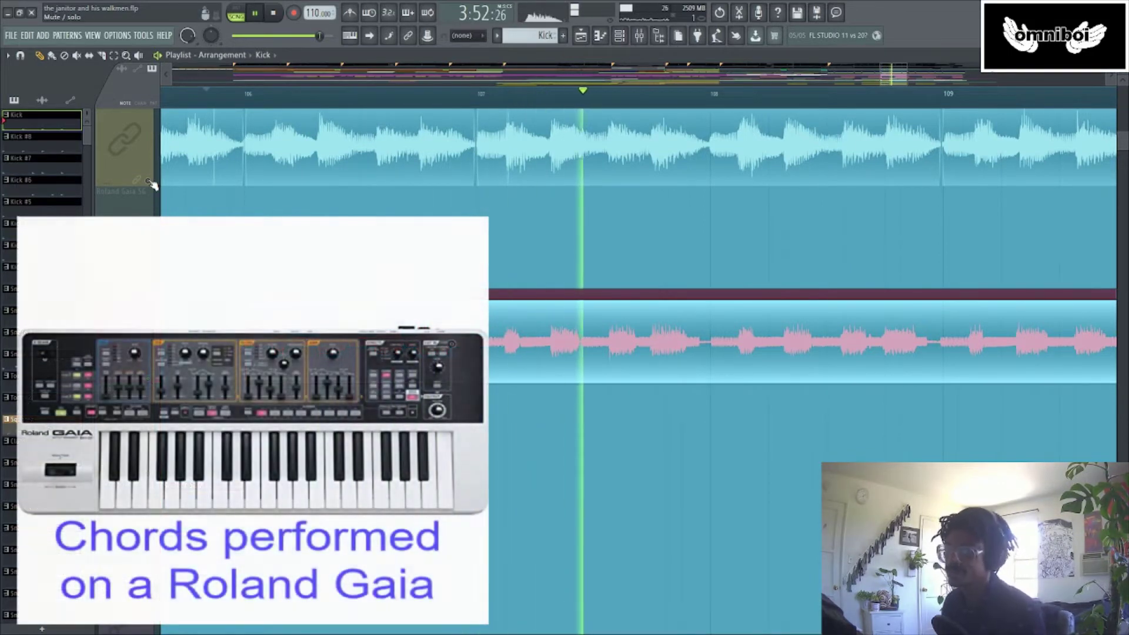
pyautogui.click(148, 181)
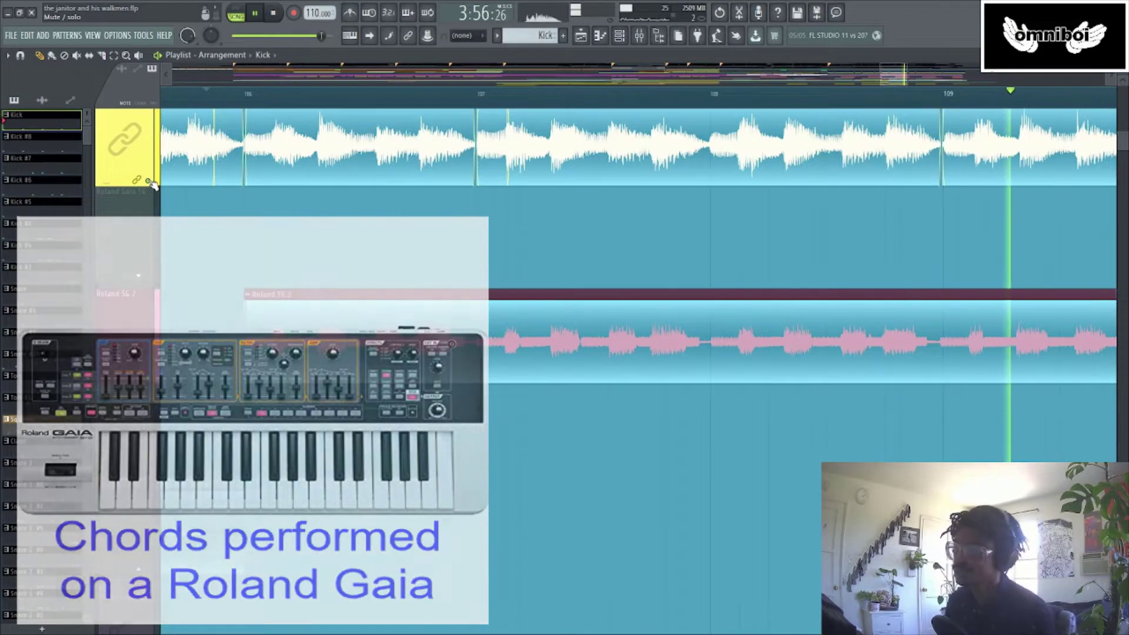
# Play the full arrangement around bar 110 with all tracks restored, and return the playlist view to the start of the song
pyautogui.press('space')
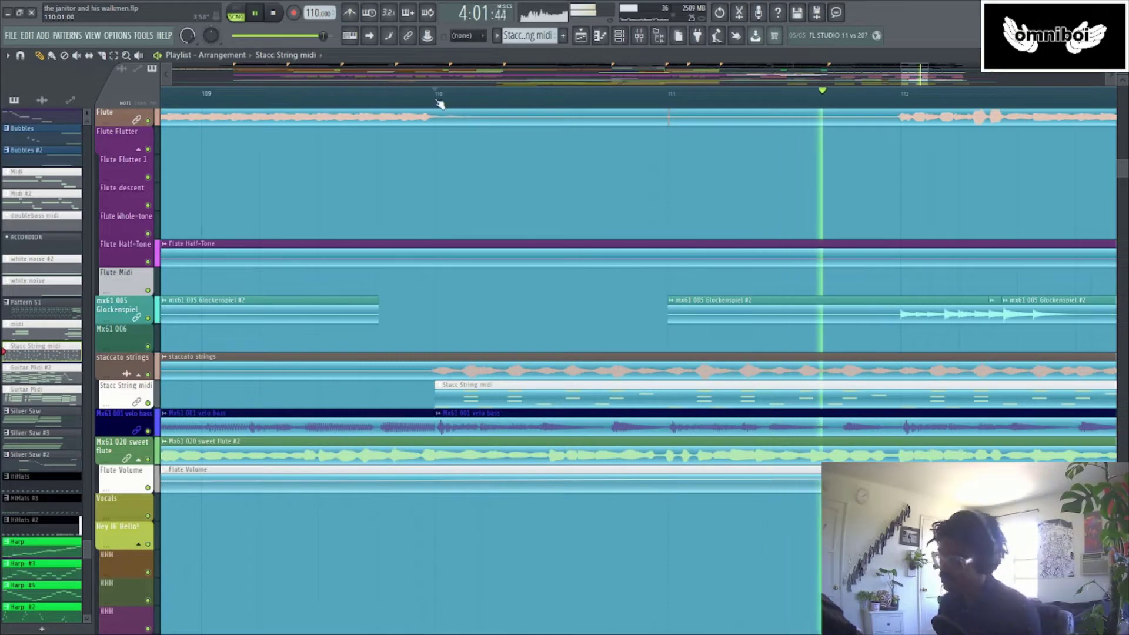
pyautogui.moveTo(917, 75); pyautogui.dragTo(250, 98)
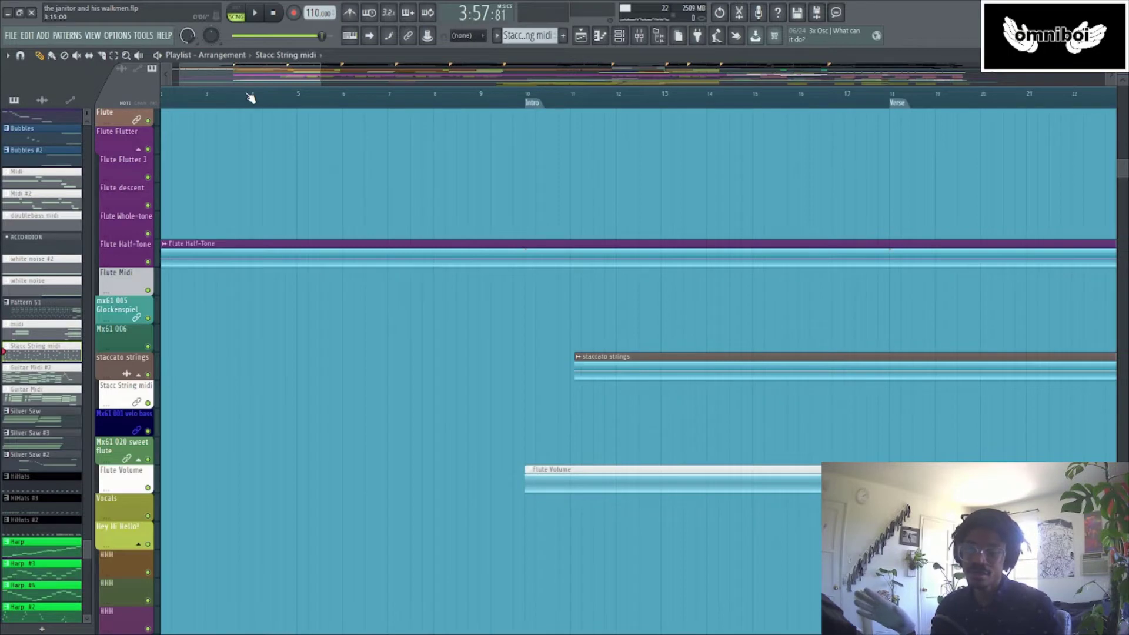